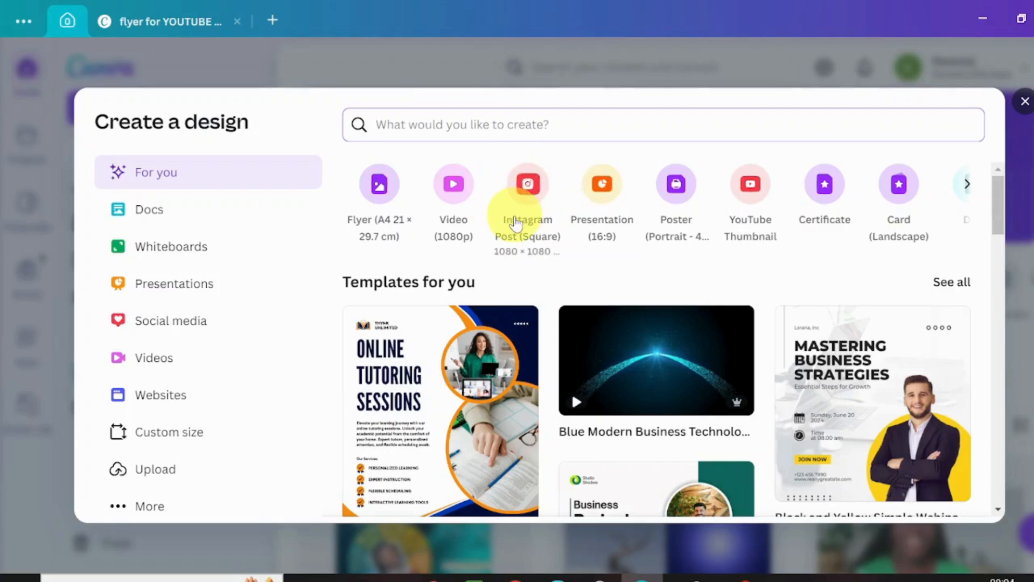
Create a square Instagram Post design and search the elements library for "teal background".
{"action": "left_click", "coordinate": [515, 221]}
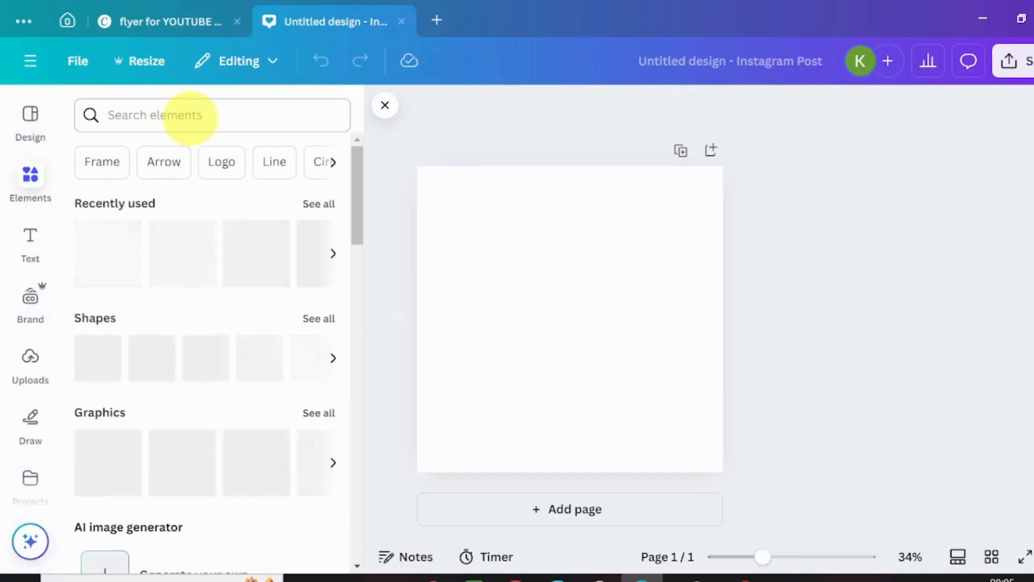
{"action": "left_click", "coordinate": [189, 116]}
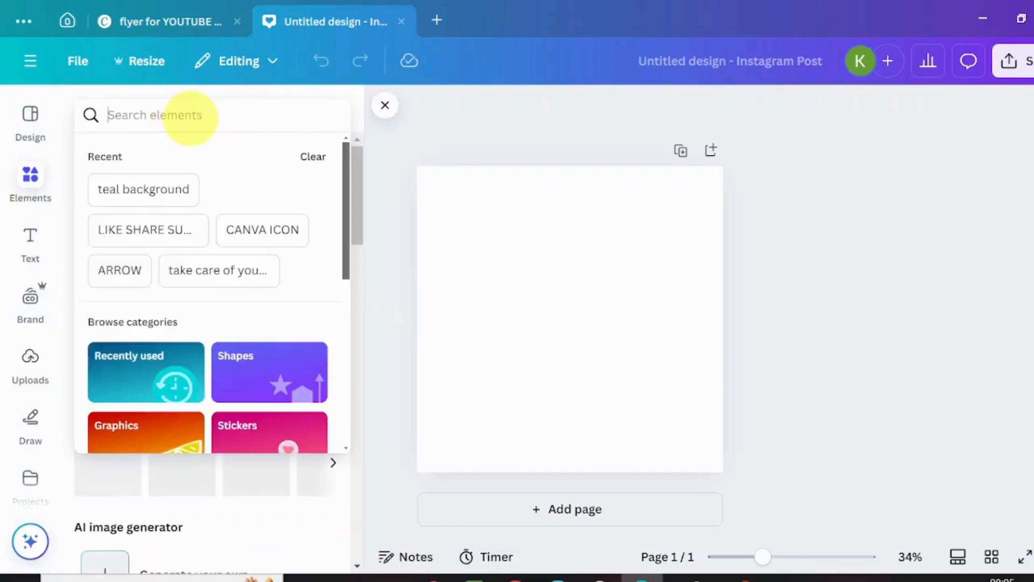
{"action": "type", "text": "teal"}
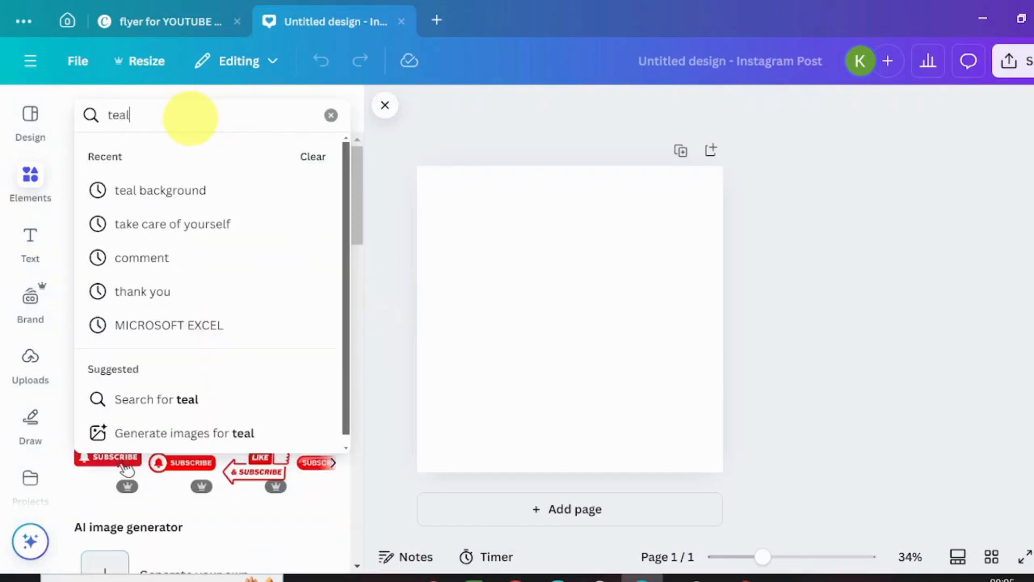
{"action": "left_click", "coordinate": [137, 189]}
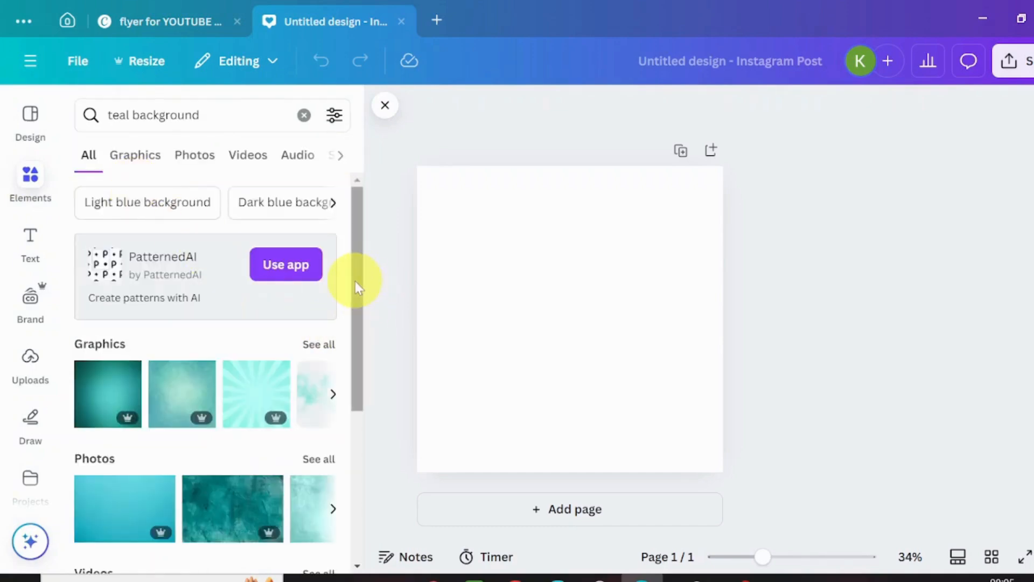
Show all graphics results and add the dark blue and teal wave gradient to the page.
{"action": "left_click_drag", "start_coordinate": [355, 281], "coordinate": [355, 325]}
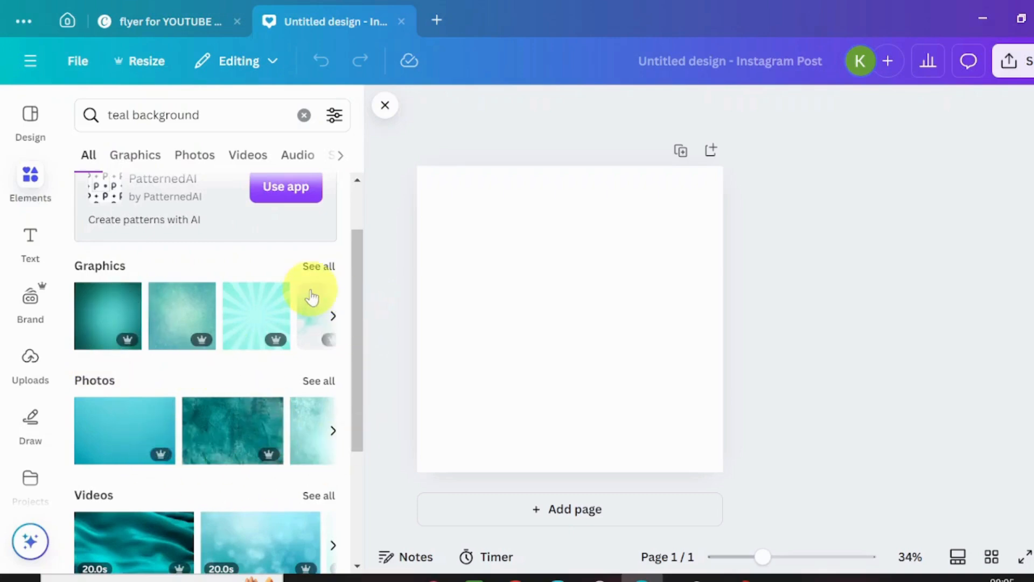
{"action": "left_click", "coordinate": [319, 265]}
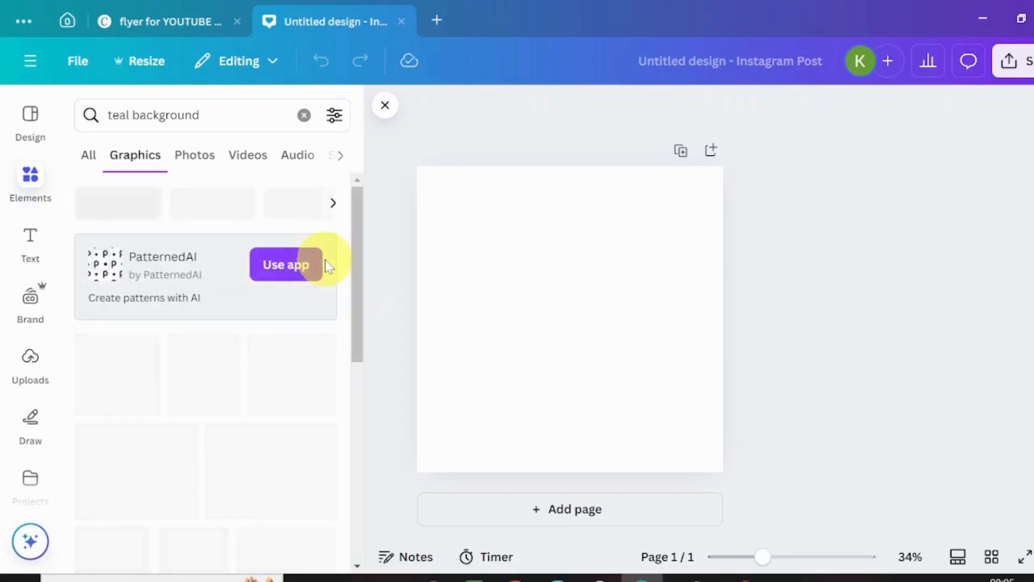
{"action": "left_click_drag", "start_coordinate": [360, 249], "coordinate": [359, 421]}
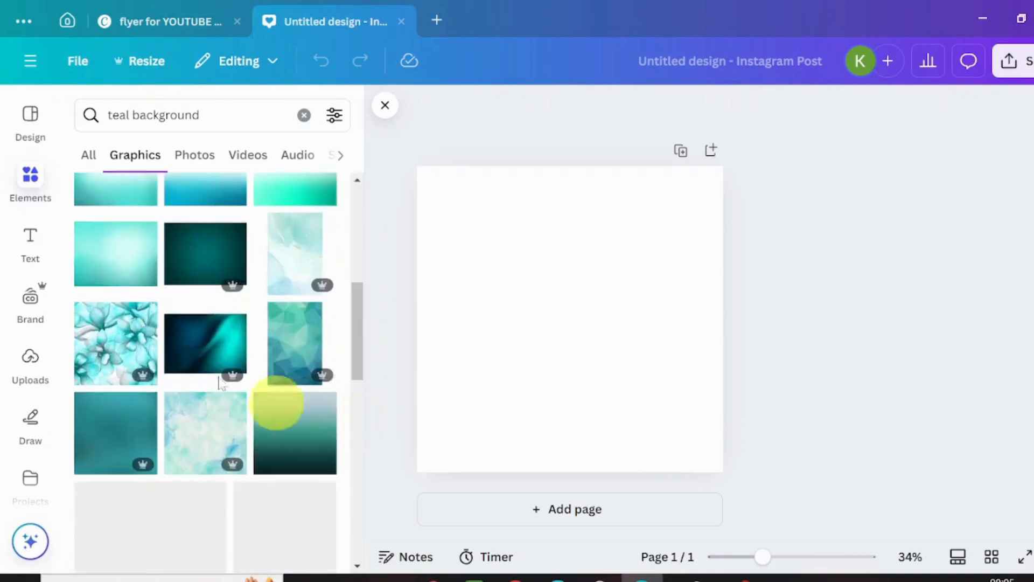
{"action": "left_click", "coordinate": [190, 354]}
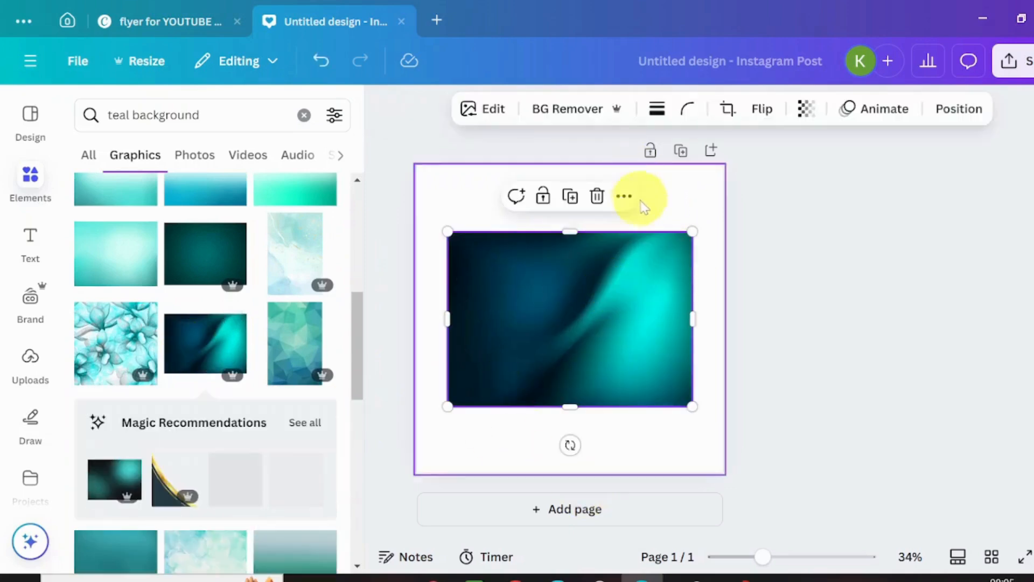
{"action": "left_click", "coordinate": [622, 204]}
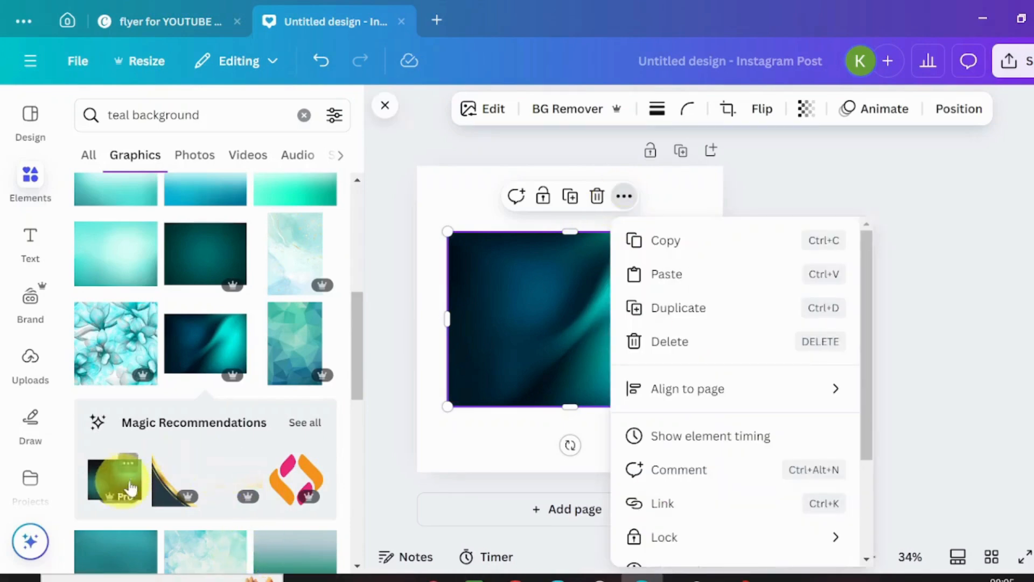
{"action": "left_click_drag", "start_coordinate": [355, 371], "coordinate": [354, 407]}
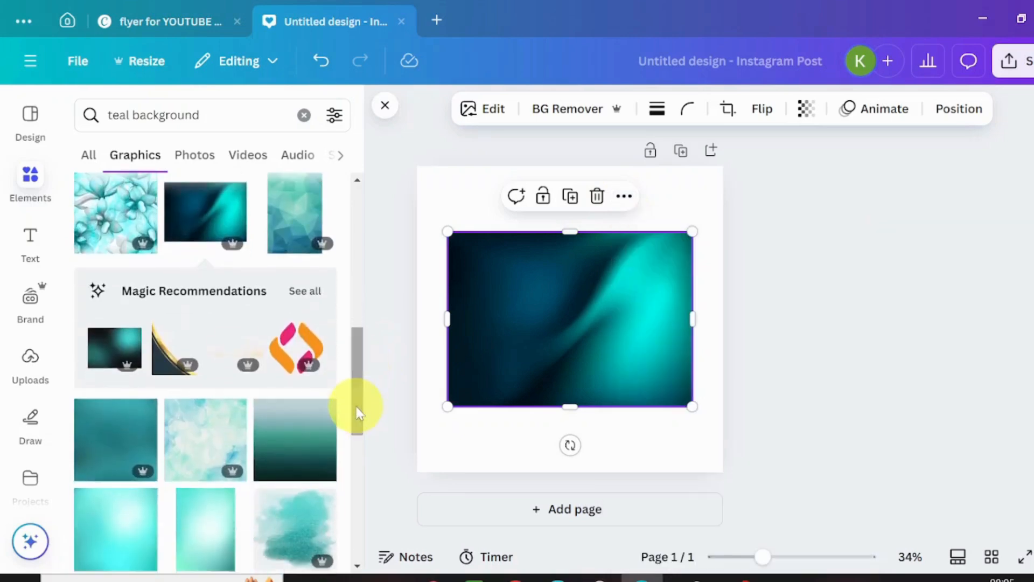
{"action": "left_click", "coordinate": [299, 296]}
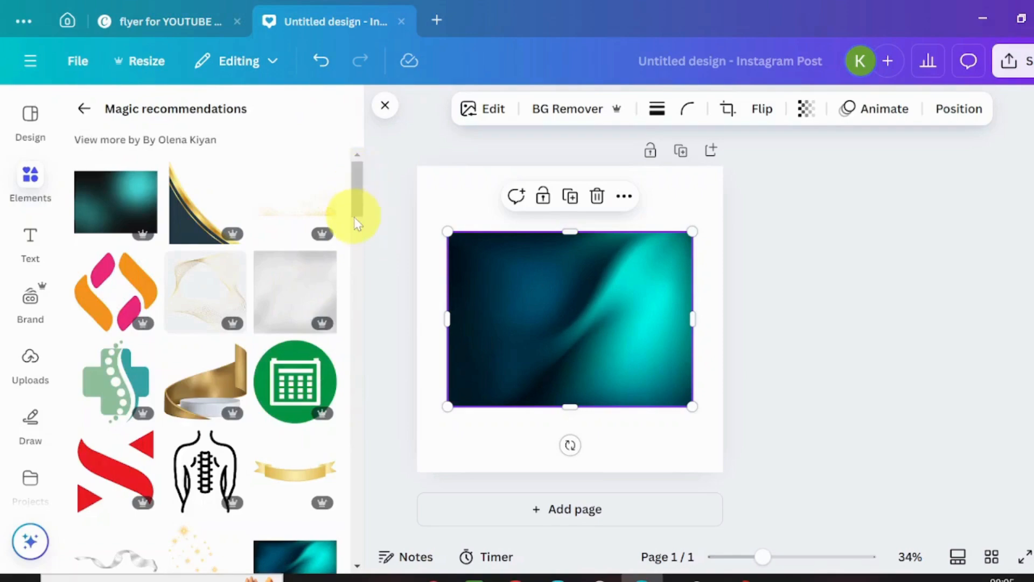
{"action": "left_click_drag", "start_coordinate": [357, 188], "coordinate": [345, 96]}
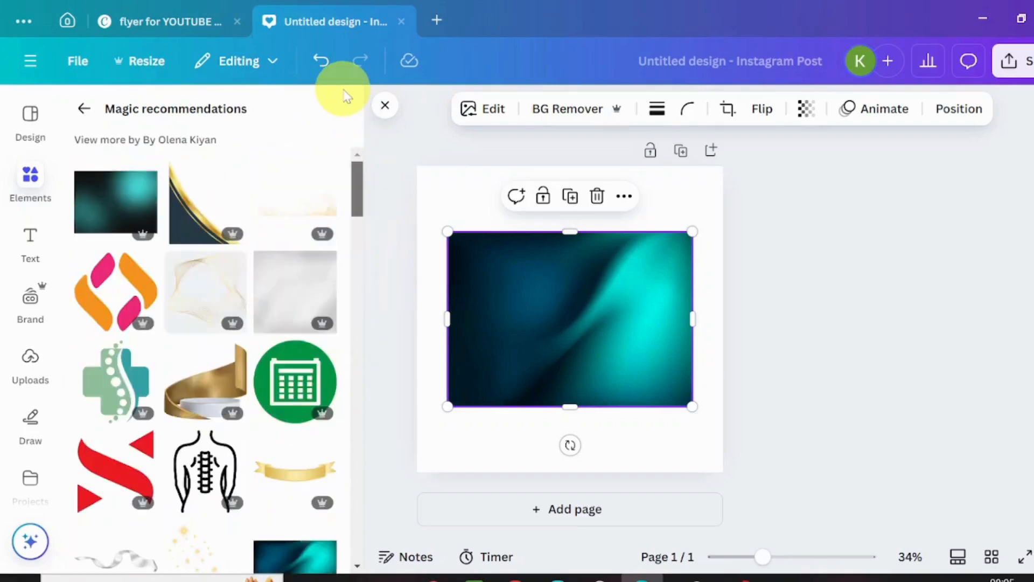
{"action": "left_click", "coordinate": [113, 215]}
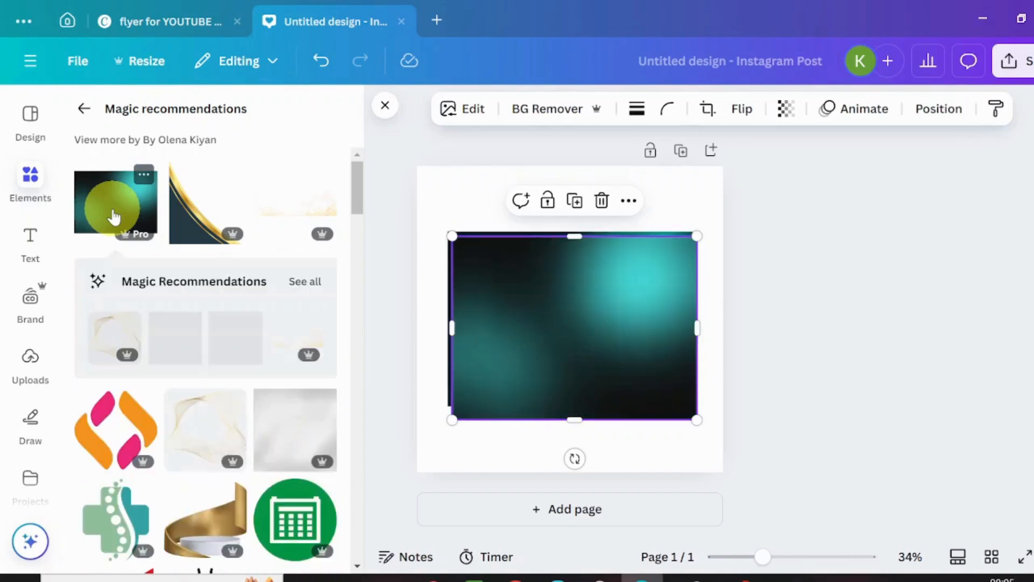
{"action": "left_click", "coordinate": [601, 202]}
Set the teal wave gradient image as the page background.
{"action": "left_click", "coordinate": [608, 304]}
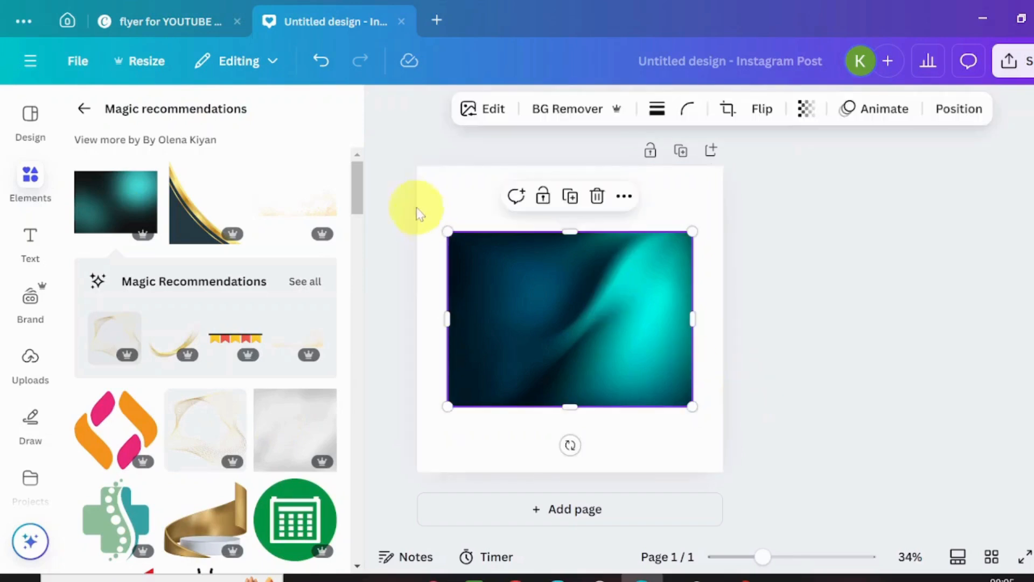
{"action": "left_click", "coordinate": [623, 197]}
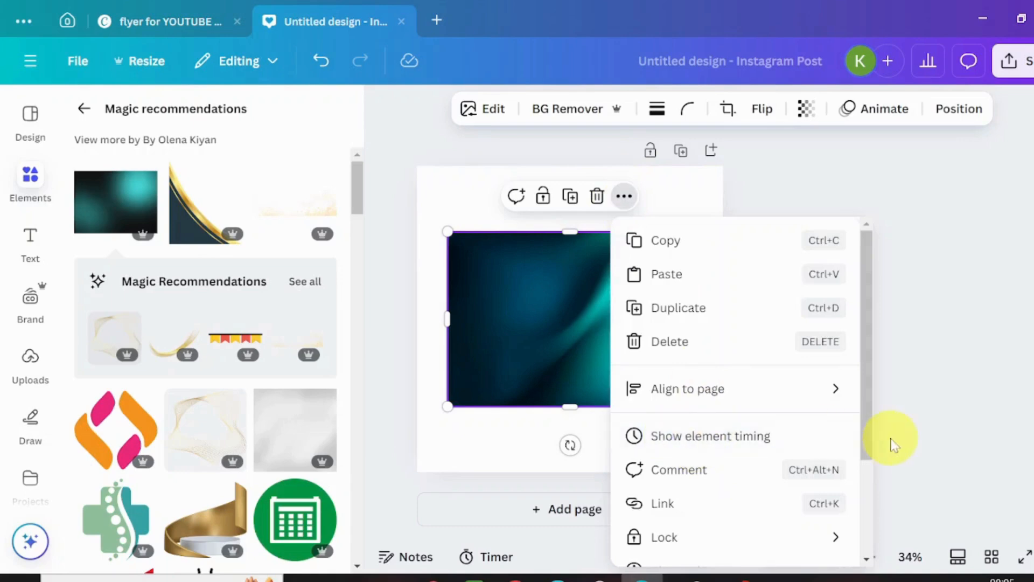
{"action": "left_click_drag", "start_coordinate": [870, 447], "coordinate": [873, 531]}
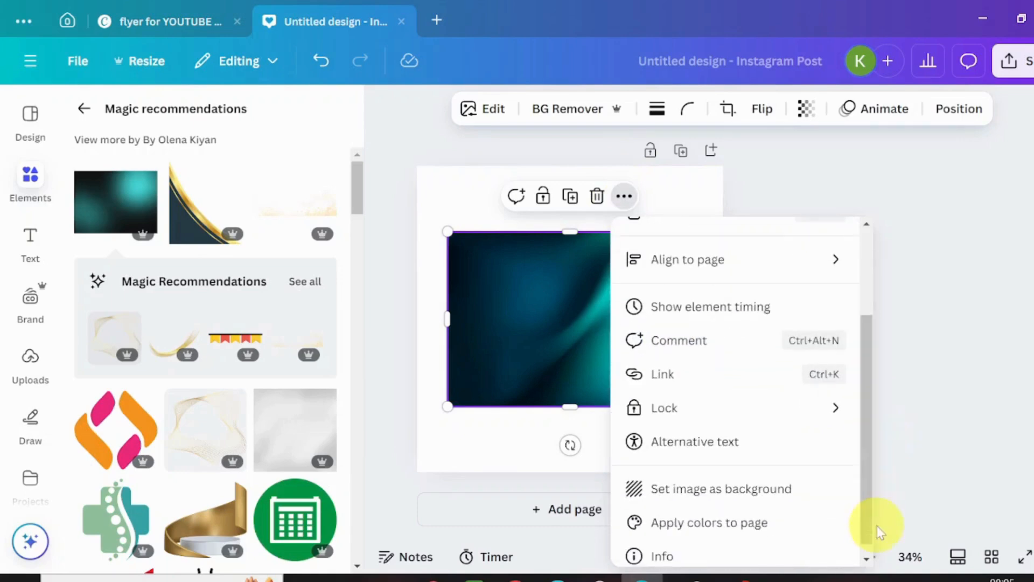
{"action": "left_click", "coordinate": [705, 489]}
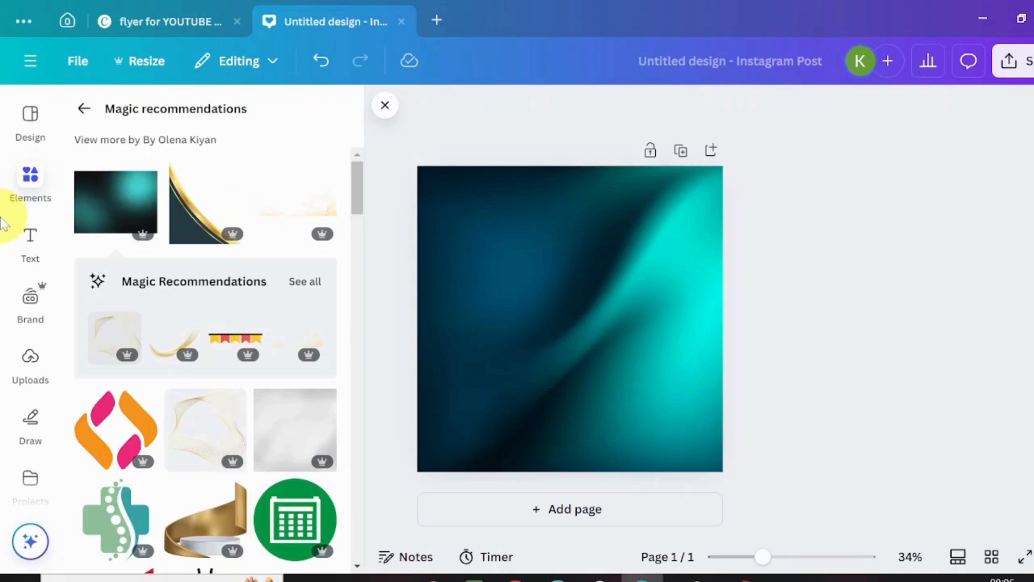
Add a heading near the top of the page that reads "DO YOU NEED A".
{"action": "left_click", "coordinate": [83, 109]}
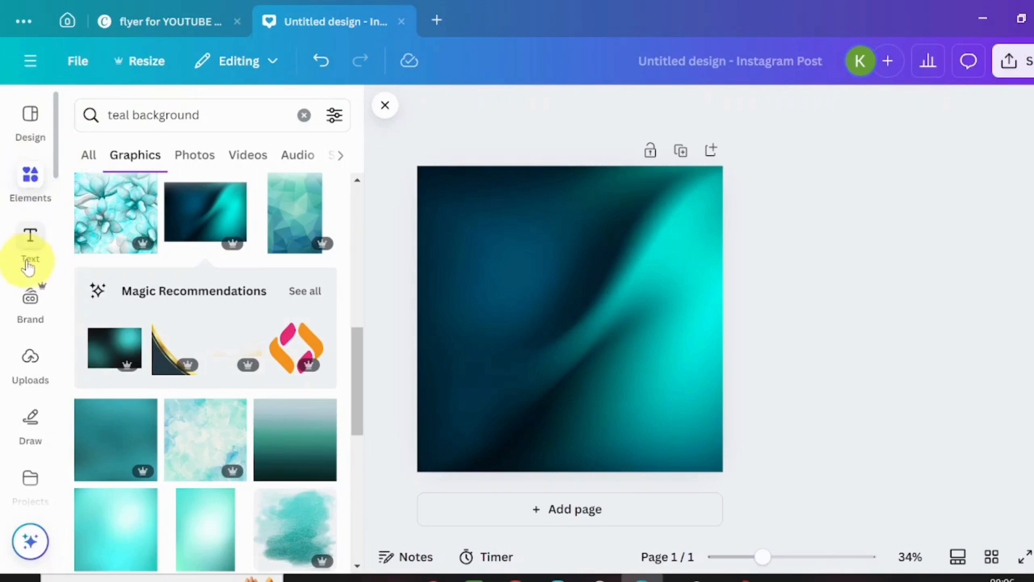
{"action": "left_click", "coordinate": [30, 239]}
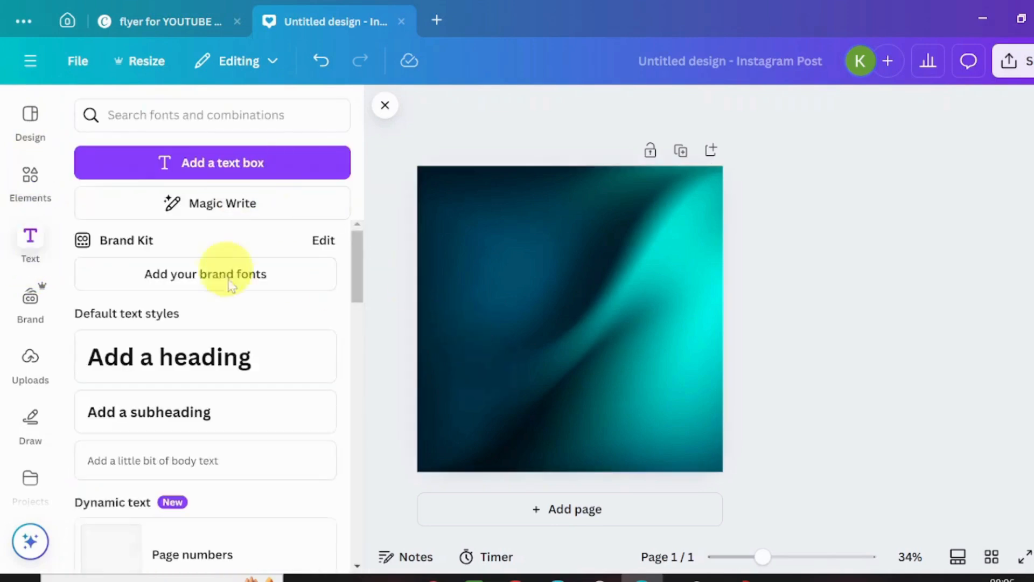
{"action": "left_click", "coordinate": [199, 369]}
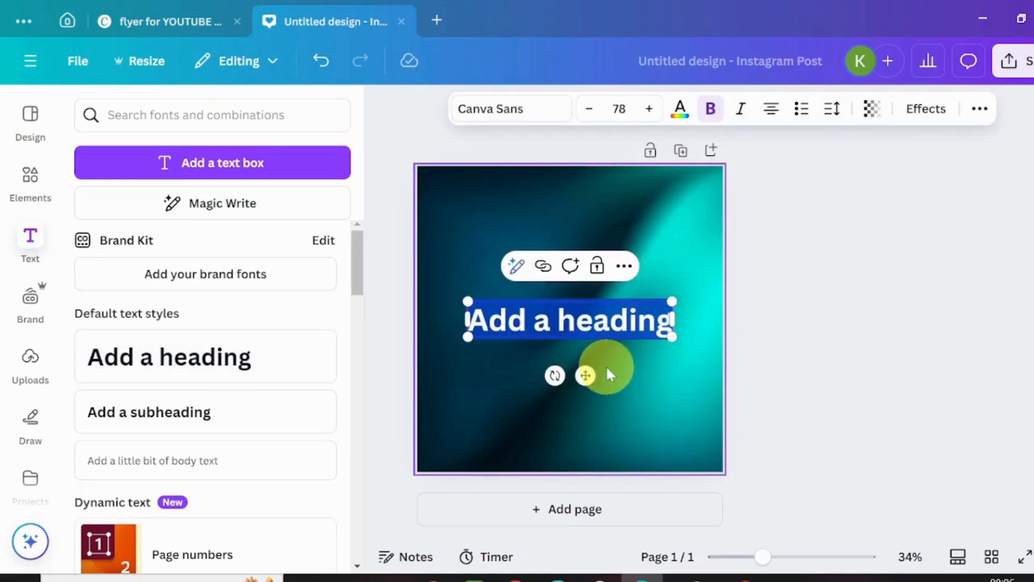
{"action": "left_click_drag", "start_coordinate": [591, 374], "coordinate": [558, 274]}
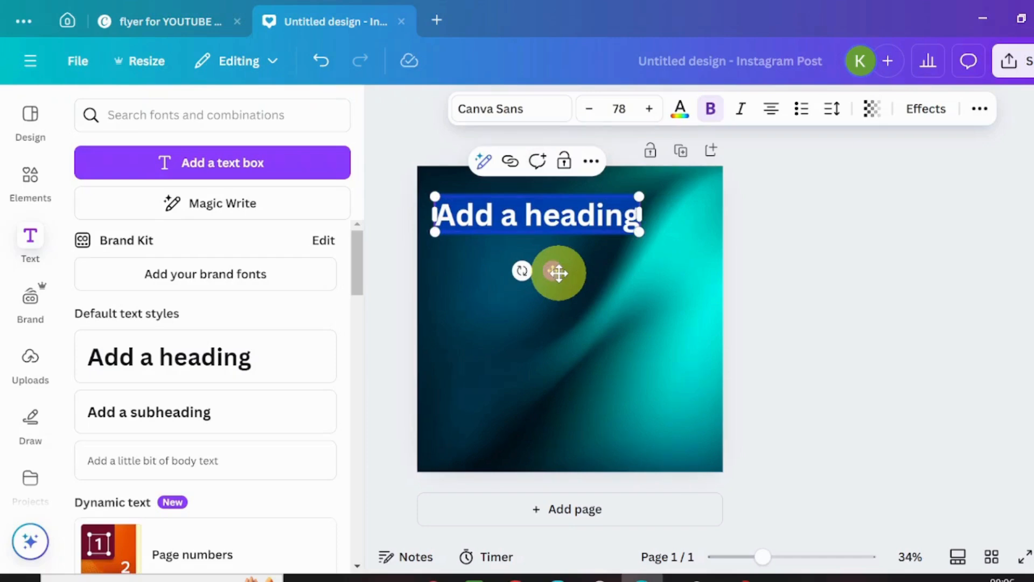
{"action": "type", "text": "DO"}
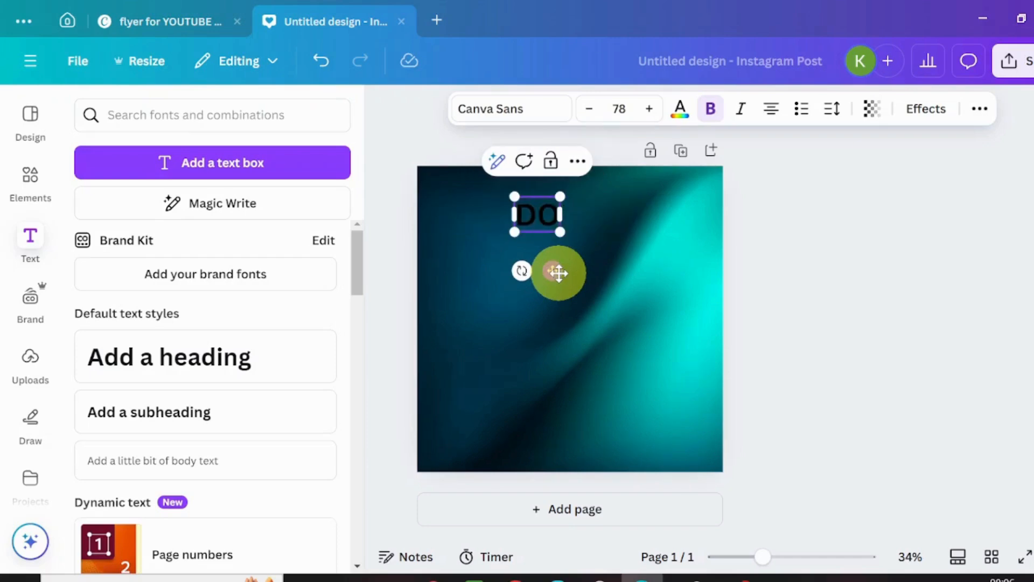
{"action": "type", "text": " YOU NEED A"}
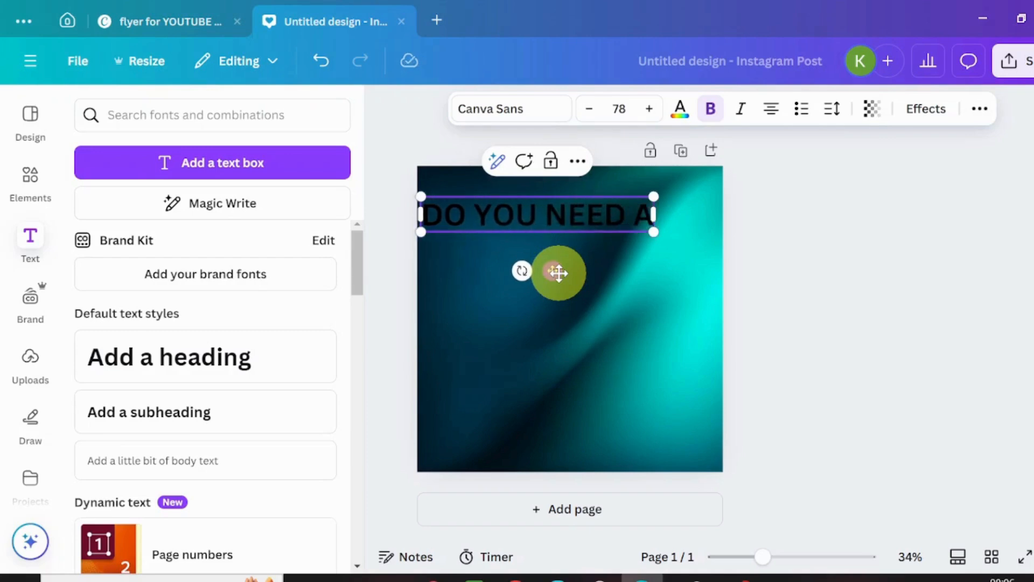
Find the Bebas Neue font and apply it to the "DO YOU NEED A" heading.
{"action": "left_click", "coordinate": [487, 107]}
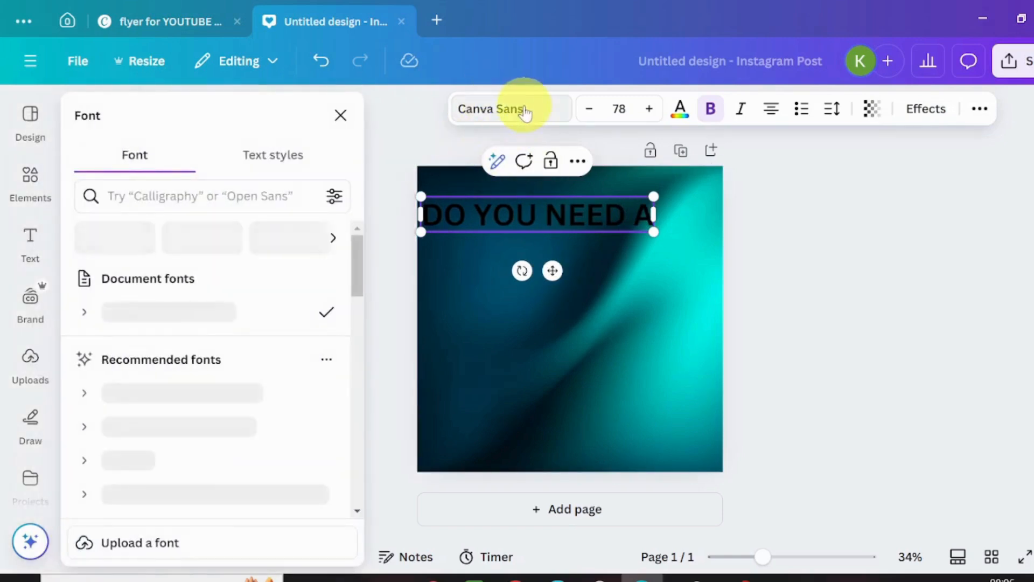
{"action": "left_click", "coordinate": [136, 189]}
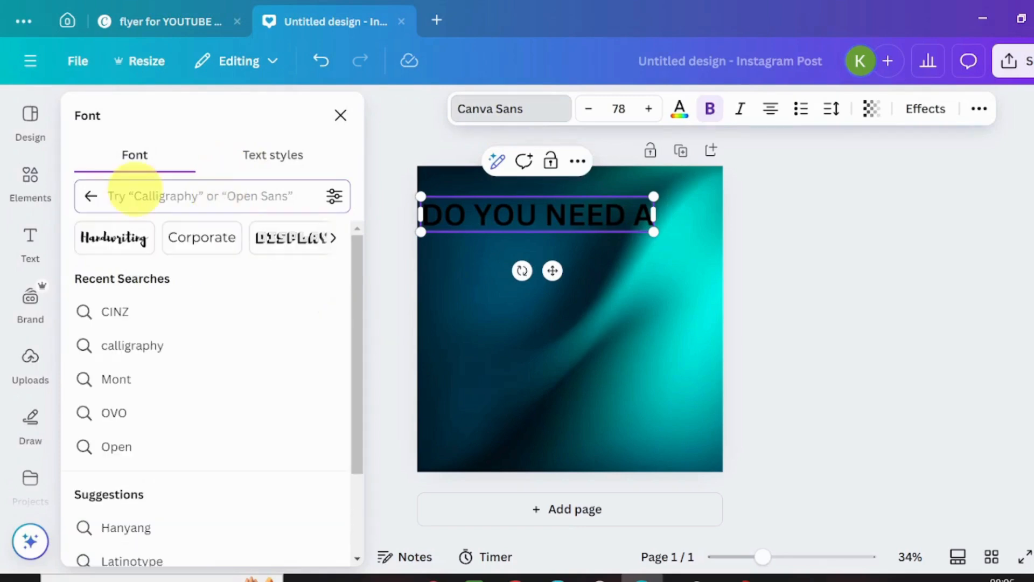
{"action": "type", "text": "BEB"}
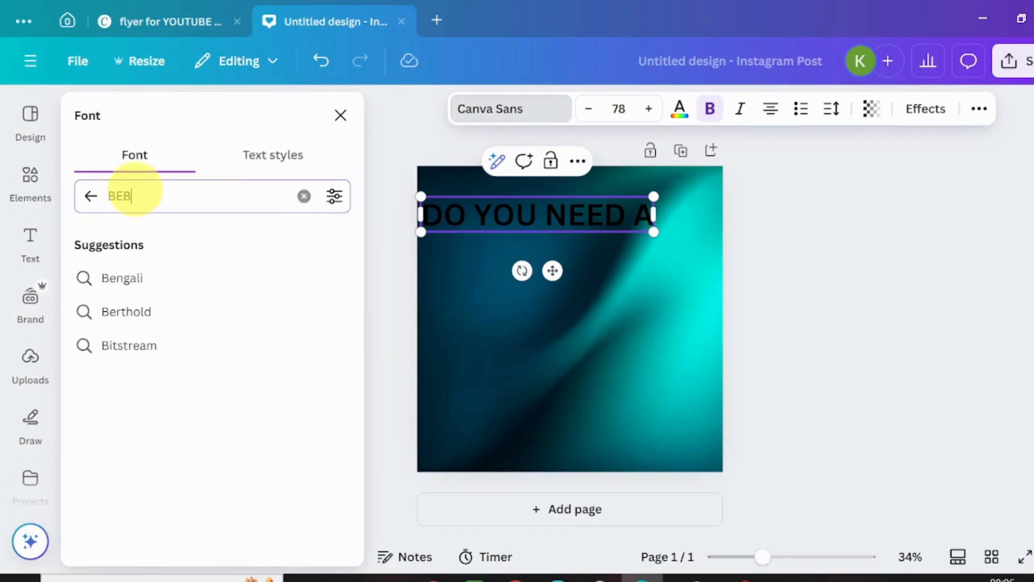
{"action": "type", "text": "AS"}
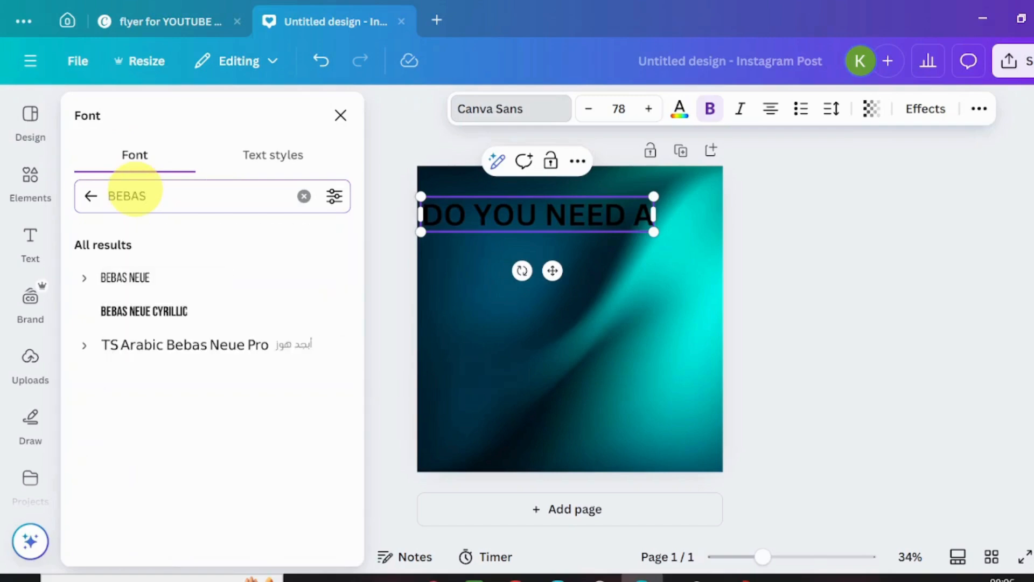
{"action": "left_click", "coordinate": [130, 288]}
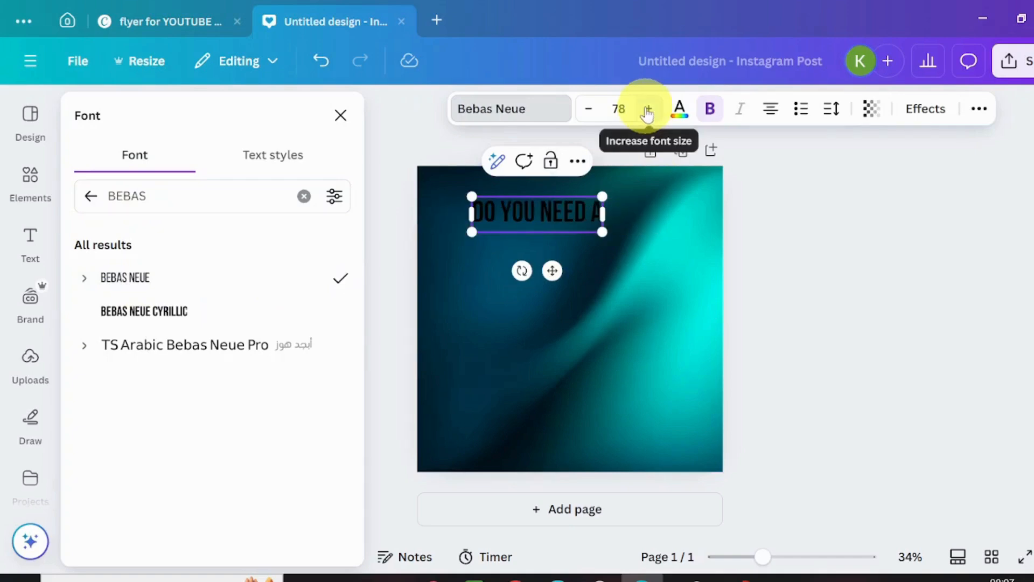
Change all black in the design to white for the heading text and reduce its font size to 37.
{"action": "left_click", "coordinate": [677, 111]}
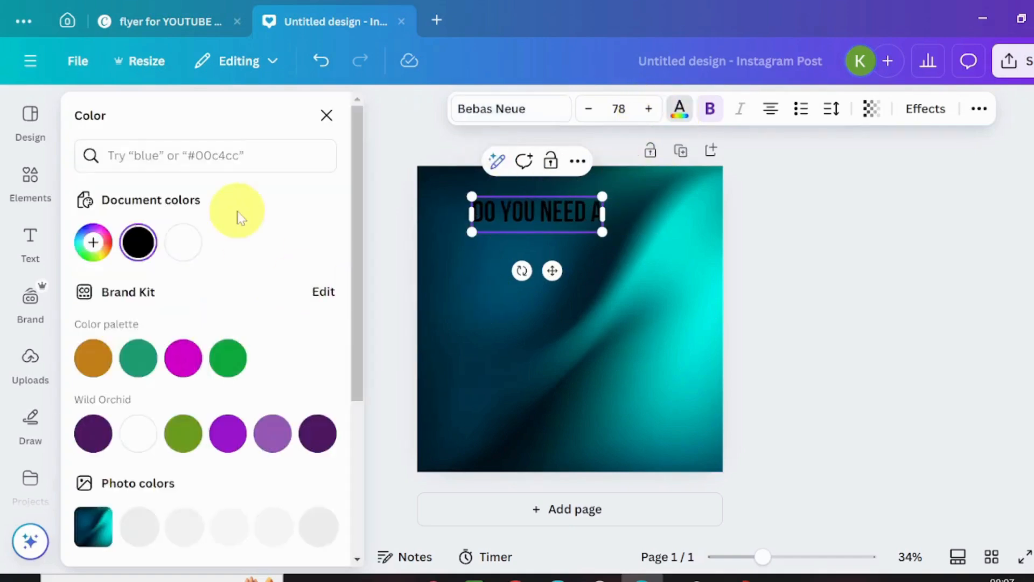
{"action": "left_click", "coordinate": [181, 246]}
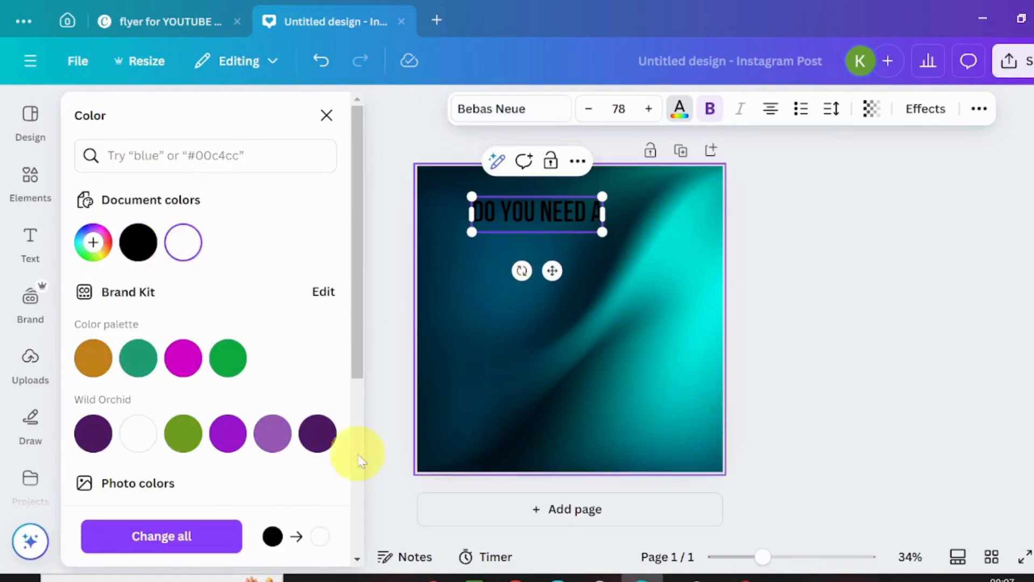
{"action": "left_click", "coordinate": [160, 549]}
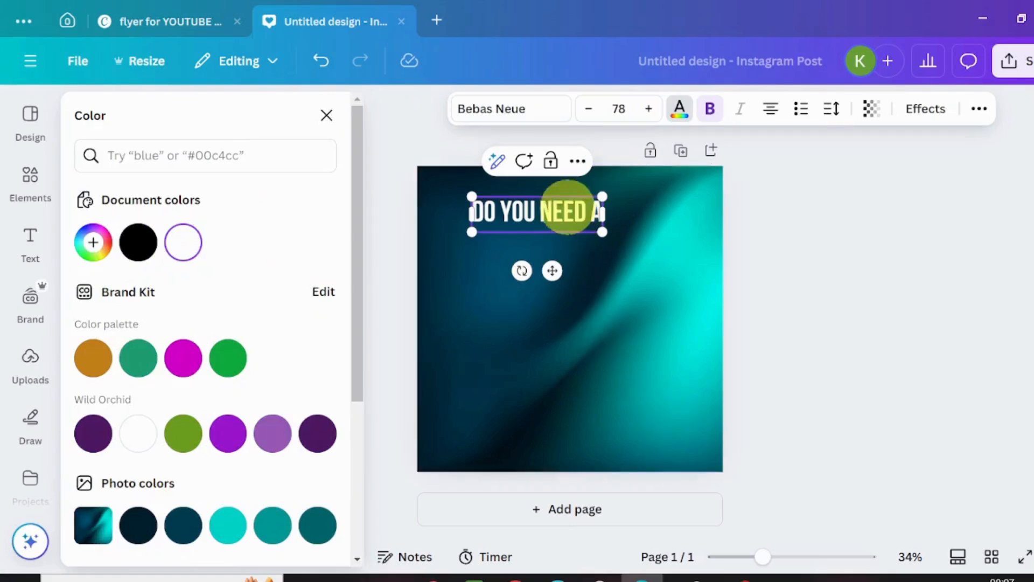
{"action": "left_click", "coordinate": [590, 109]}
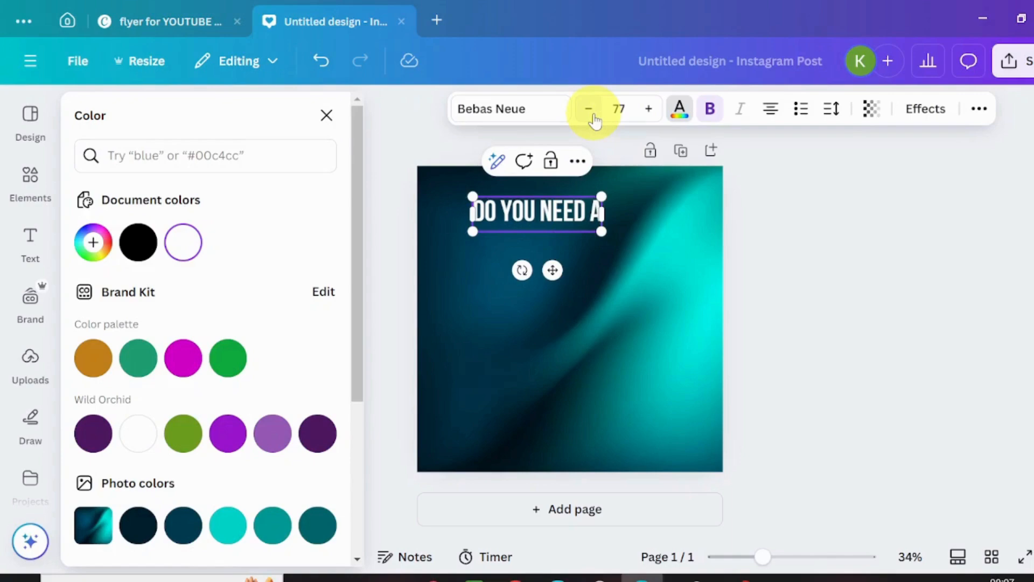
{"action": "left_click_drag", "start_coordinate": [593, 115], "coordinate": [593, 115]}
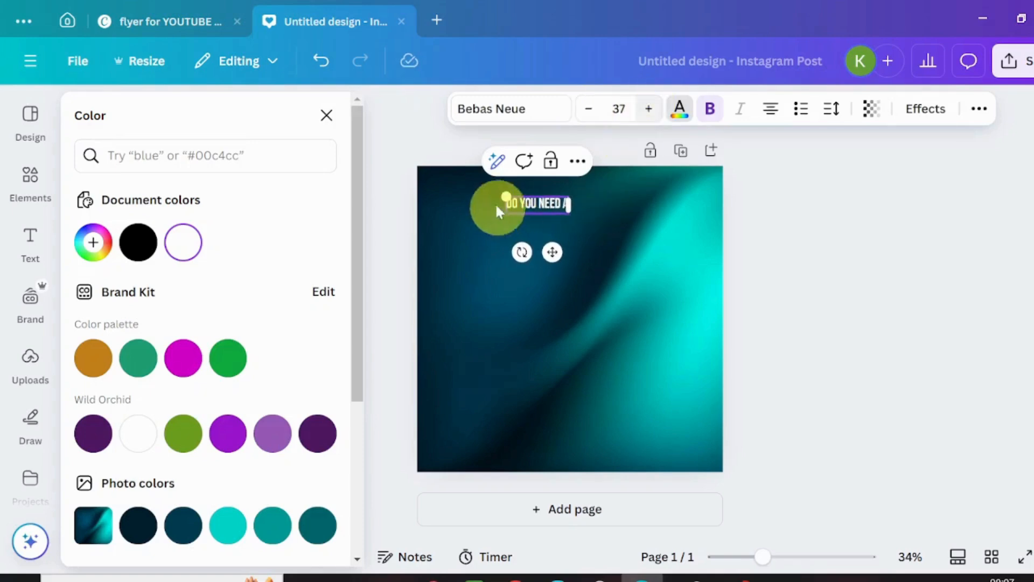
Move the heading to the upper-left corner of the page and tilt it slightly counterclockwise.
{"action": "left_click_drag", "start_coordinate": [552, 252], "coordinate": [484, 254]}
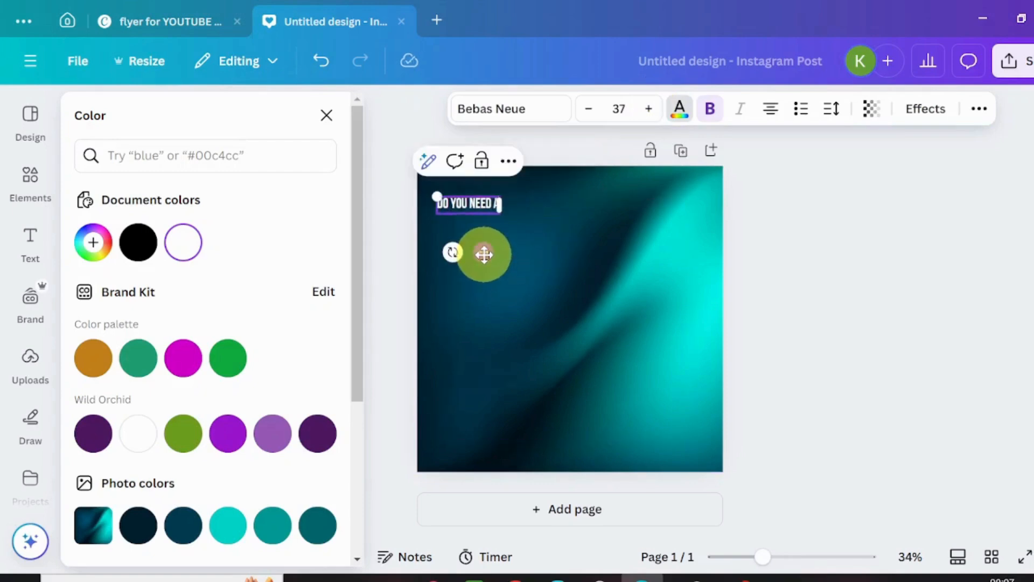
{"action": "left_click_drag", "start_coordinate": [451, 252], "coordinate": [469, 269]}
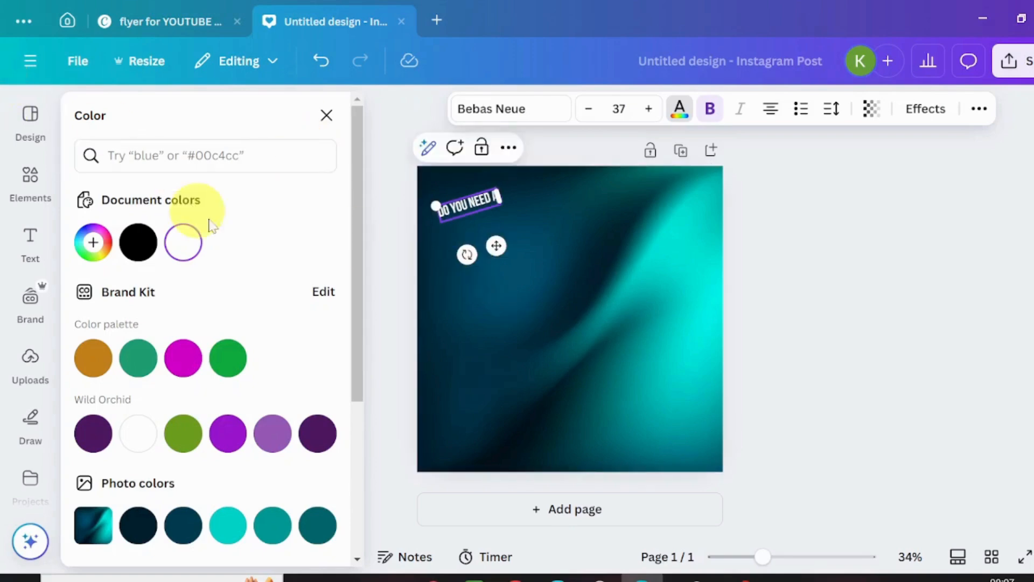
Add a subheading below the "DO YOU NEED A" heading that reads "CREATIVE".
{"action": "left_click", "coordinate": [30, 244]}
{"action": "left_click_drag", "start_coordinate": [145, 418], "coordinate": [509, 282]}
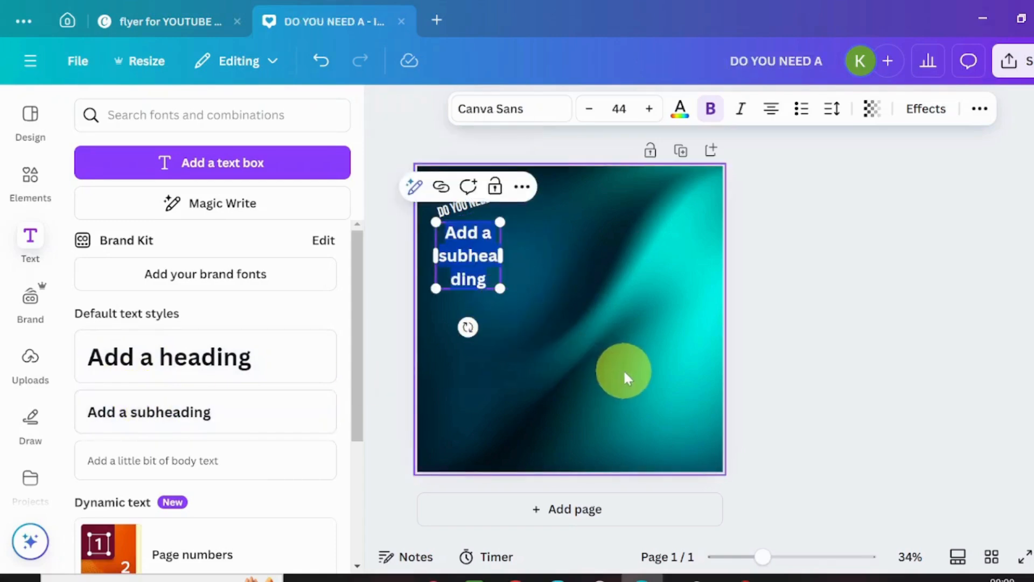
{"action": "type", "text": "CREAT"}
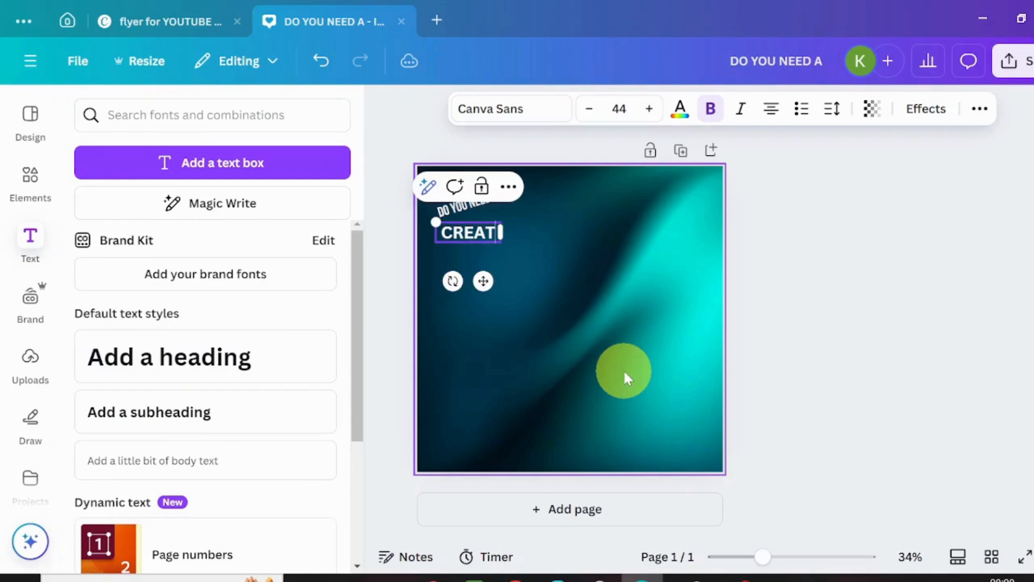
{"action": "type", "text": "IVE"}
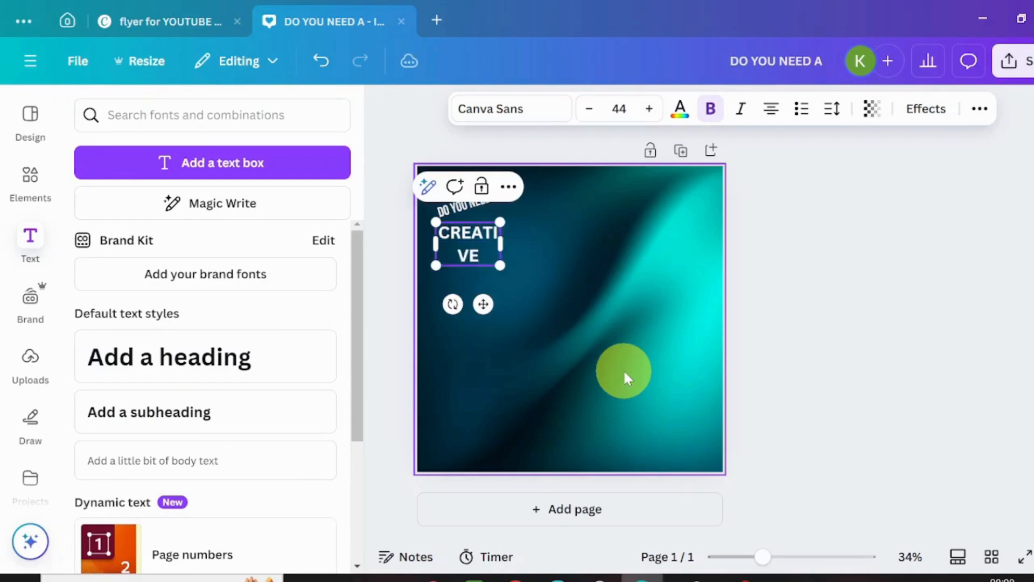
Set the "CREATIVE" subheading in the Montserrat font at size 20, widened to fit on a single line.
{"action": "left_click", "coordinate": [489, 107]}
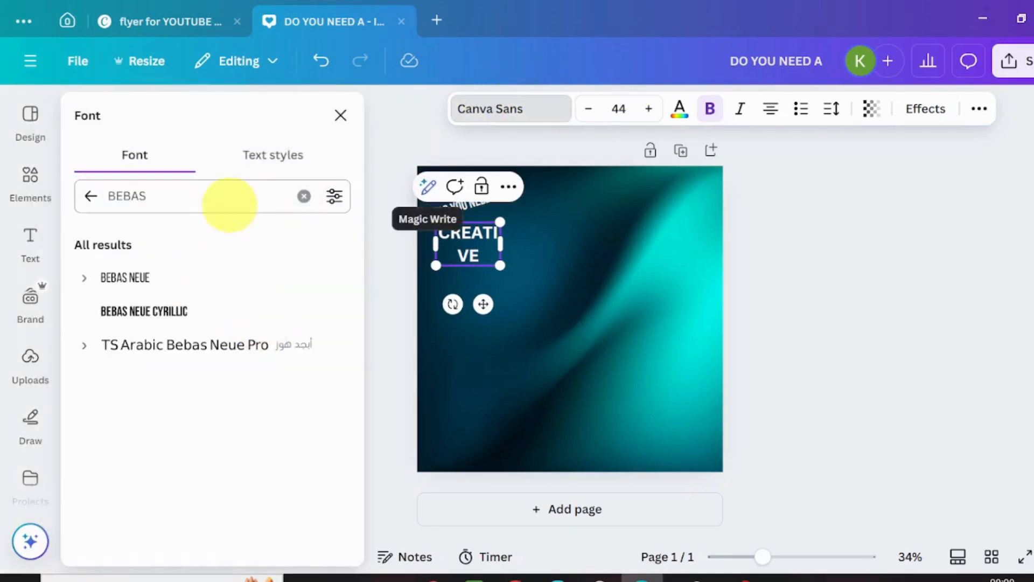
{"action": "left_click", "coordinate": [305, 197]}
{"action": "type", "text": "MONT"}
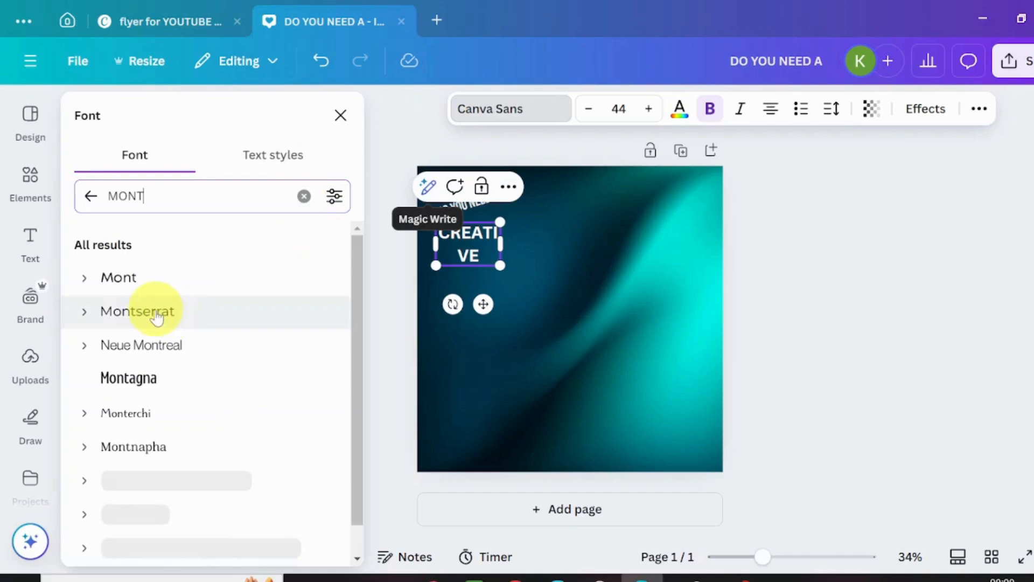
{"action": "left_click", "coordinate": [156, 318]}
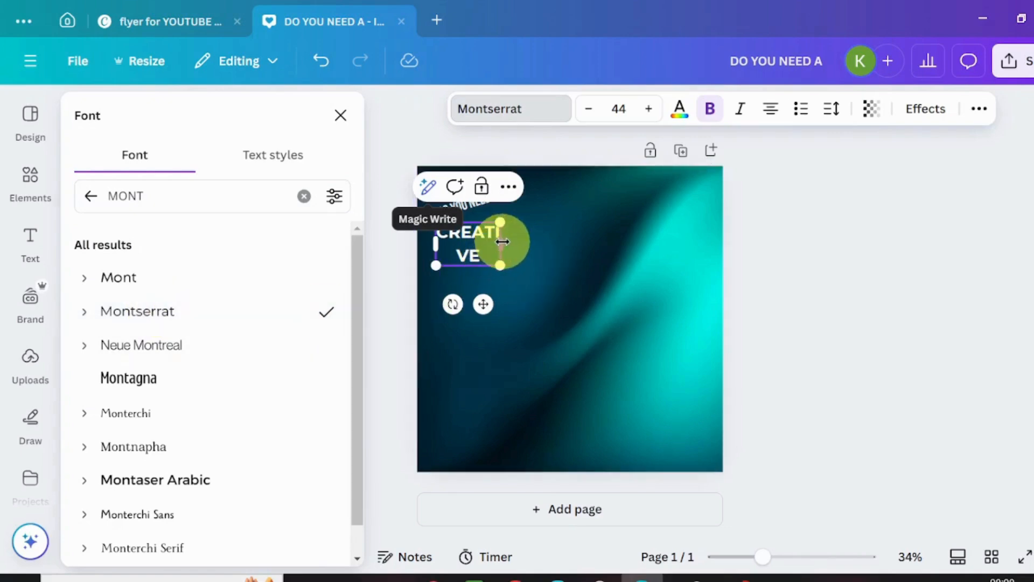
{"action": "left_click_drag", "start_coordinate": [502, 242], "coordinate": [535, 235]}
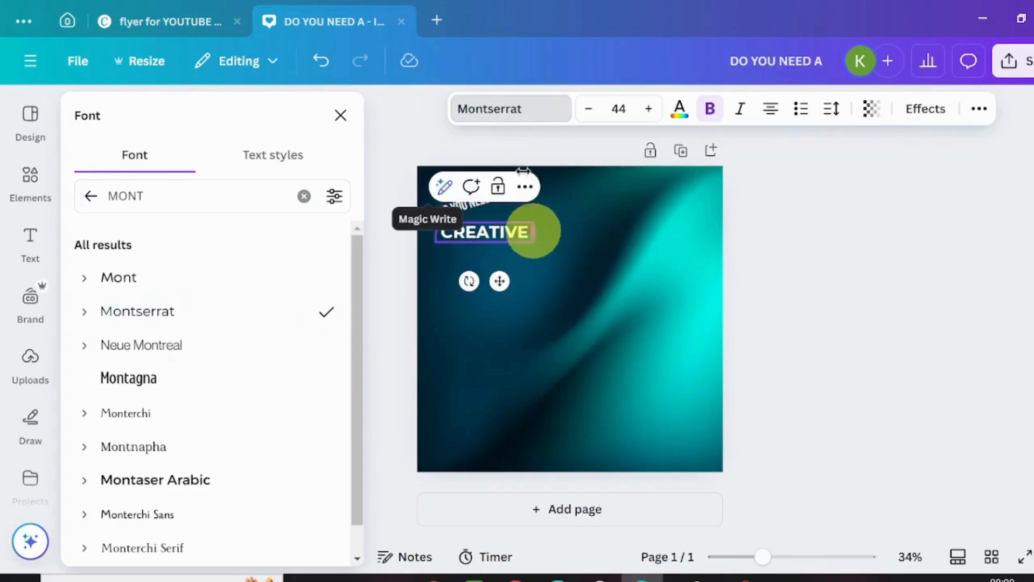
{"action": "left_click", "coordinate": [588, 110]}
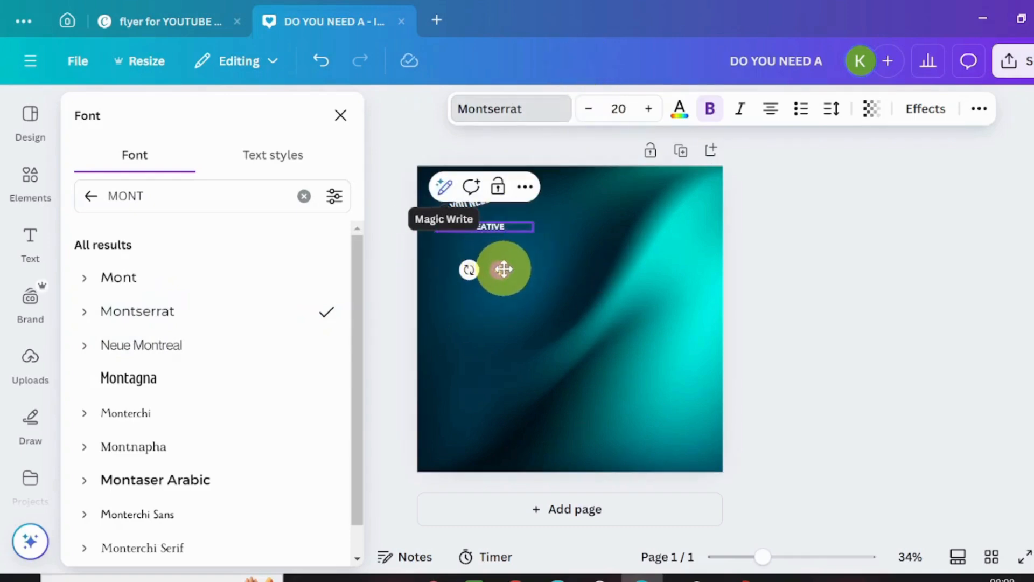
Move "CREATIVE" directly under the "DO YOU NEED A" heading and tilt it counterclockwise to match the heading's angle.
{"action": "left_click_drag", "start_coordinate": [503, 268], "coordinate": [526, 251]}
{"action": "left_click", "coordinate": [516, 259]}
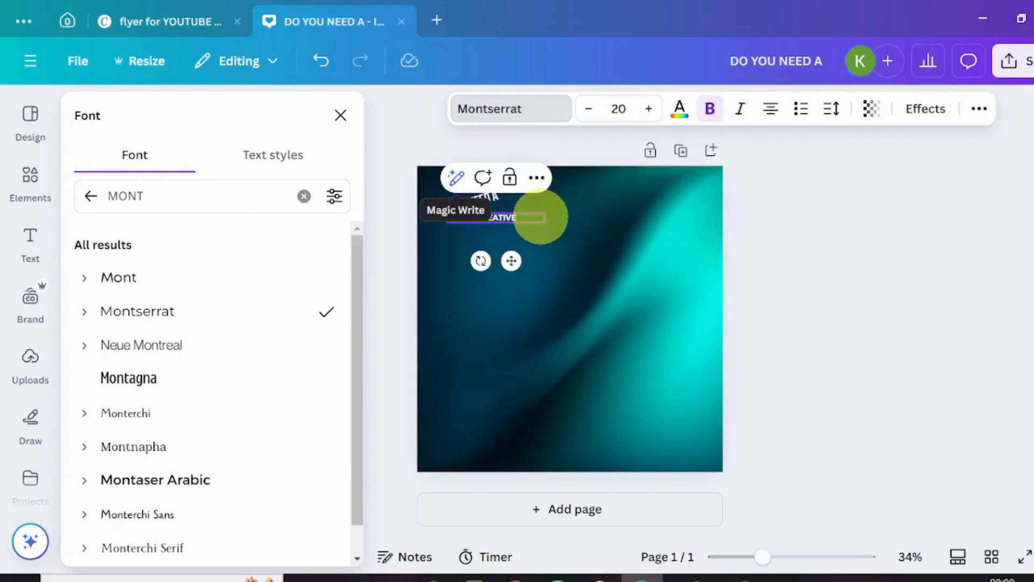
{"action": "left_click", "coordinate": [533, 219]}
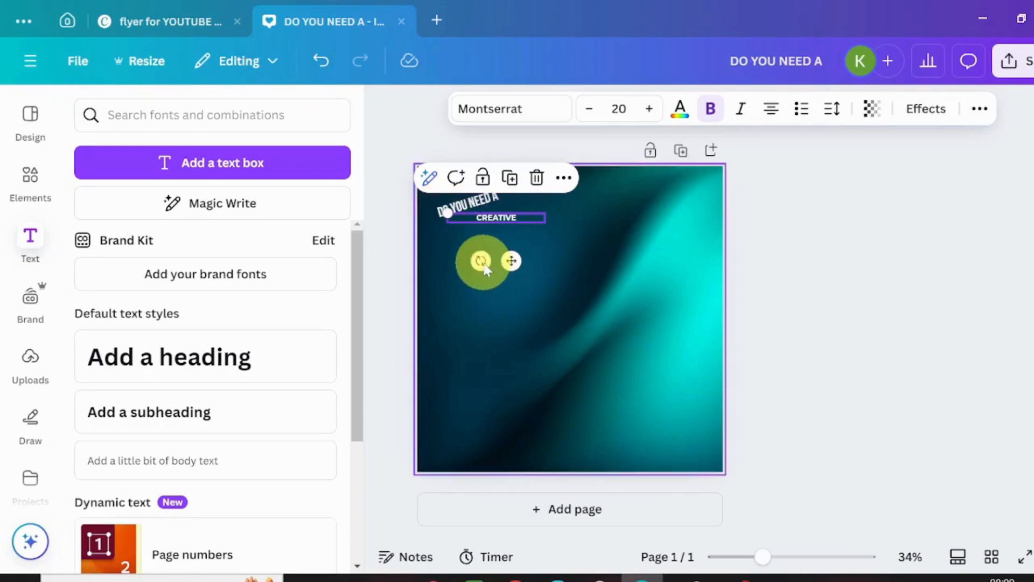
{"action": "mouse_move", "coordinate": [481, 261]}
{"action": "left_mouse_down"}
{"action": "mouse_move", "coordinate": [507, 278]}
{"action": "mouse_move", "coordinate": [496, 282]}
{"action": "mouse_move", "coordinate": [498, 258]}
{"action": "mouse_move", "coordinate": [487, 259]}
{"action": "mouse_move", "coordinate": [500, 259]}
{"action": "left_mouse_up"}
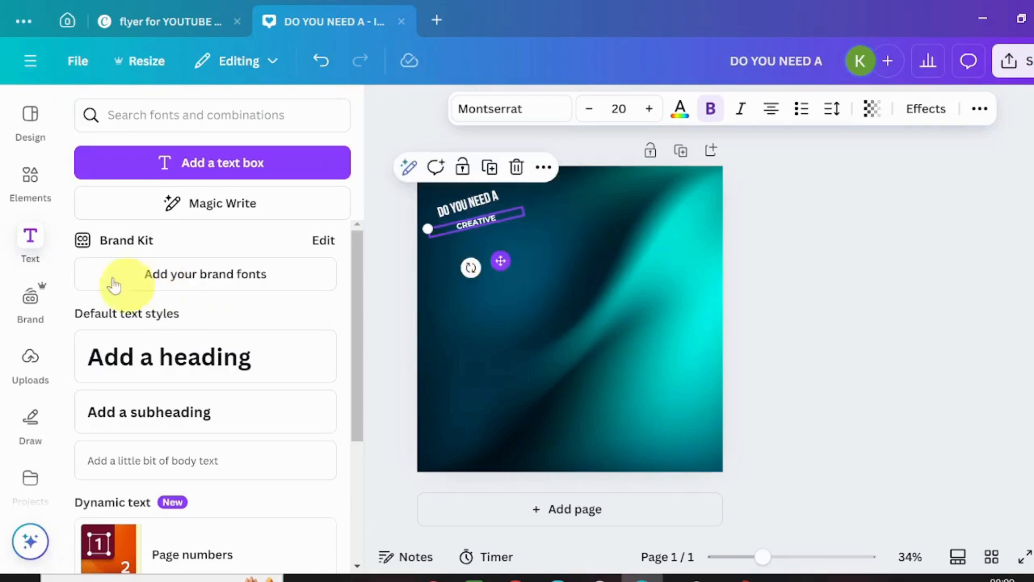
Add a pill-shaped rounded rectangle from the shapes library and reduce its height to a thin bar.
{"action": "left_click", "coordinate": [37, 198]}
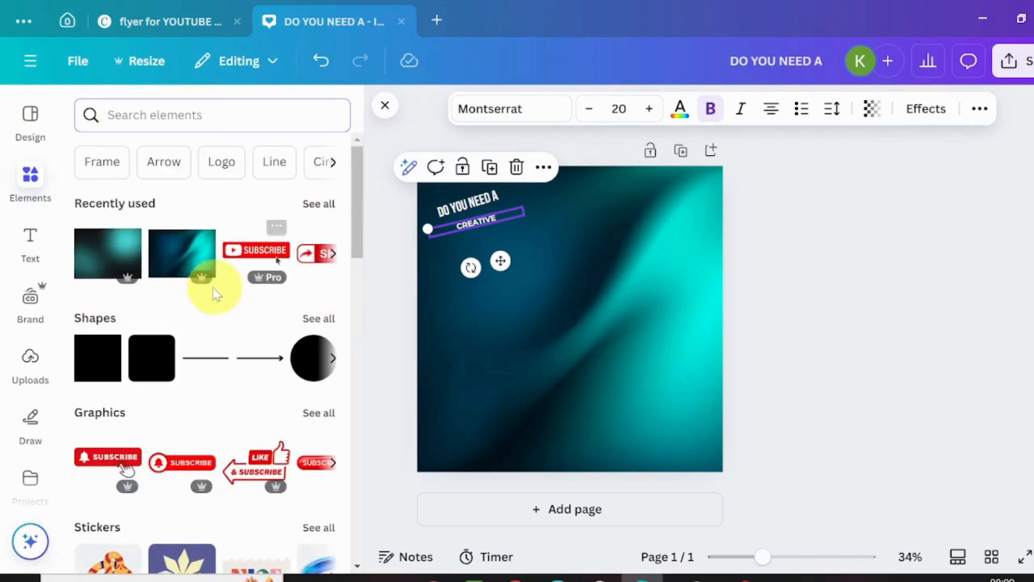
{"action": "left_click", "coordinate": [313, 318]}
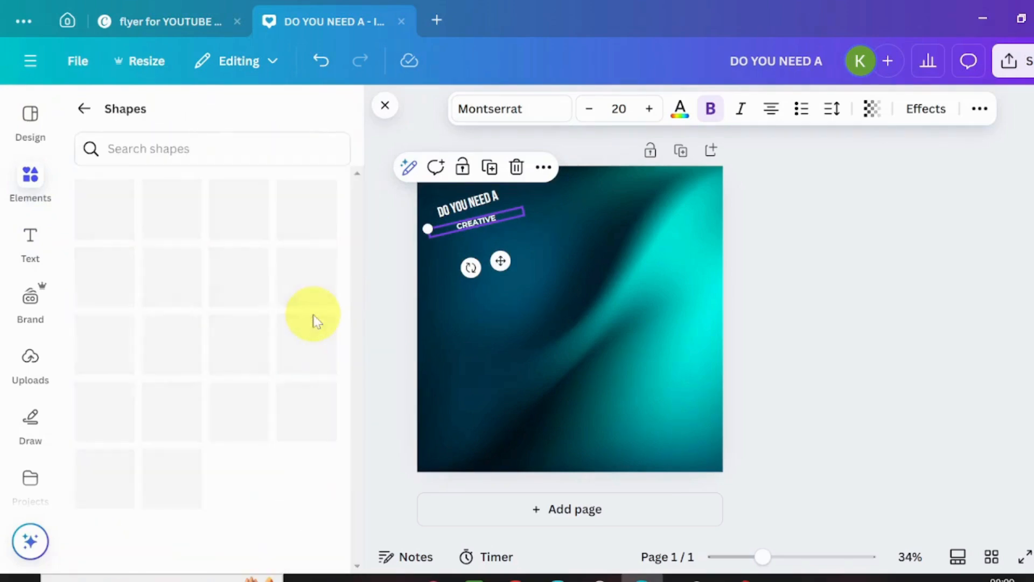
{"action": "left_click_drag", "start_coordinate": [354, 264], "coordinate": [340, 560]}
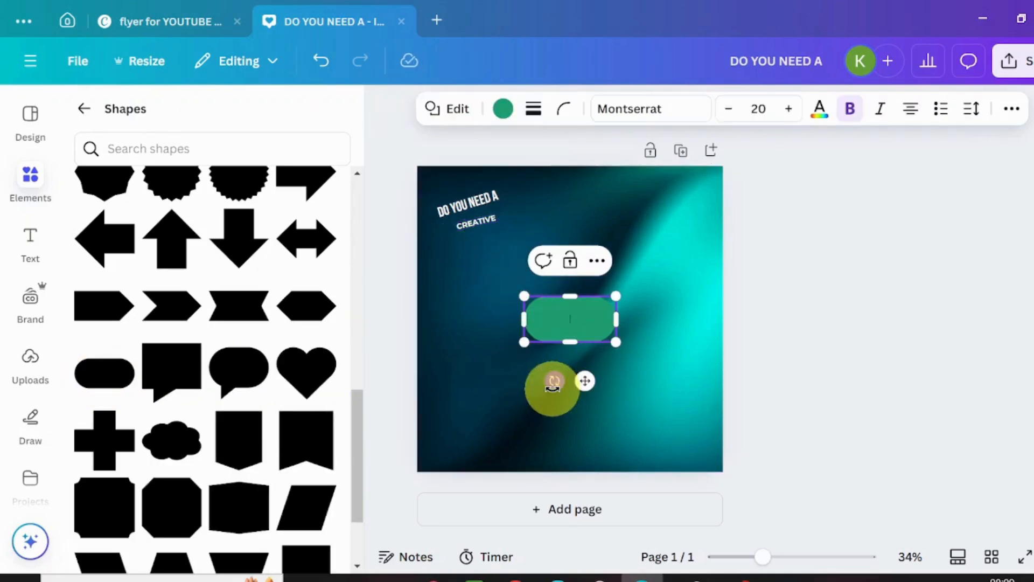
{"action": "left_click_drag", "start_coordinate": [570, 296], "coordinate": [562, 324]}
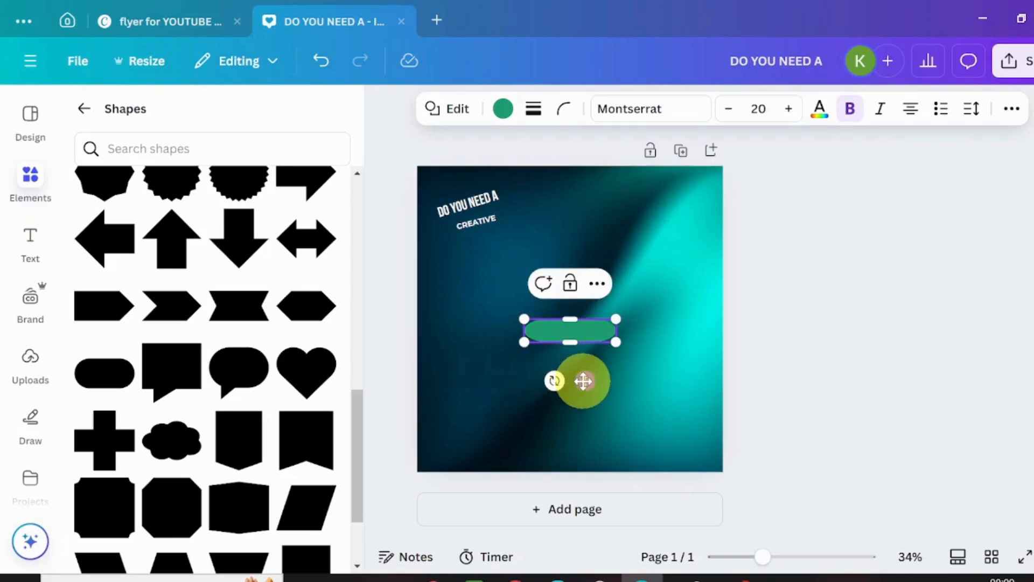
Place the pill shape behind "CREATIVE" at the same tilt and shrink it to fit around the word.
{"action": "left_click_drag", "start_coordinate": [584, 380], "coordinate": [510, 267]}
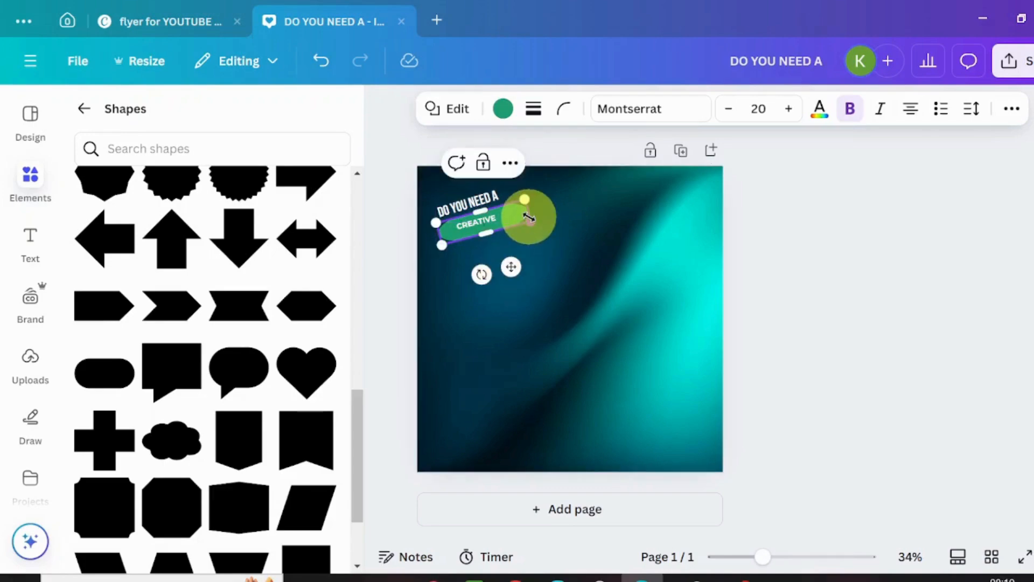
{"action": "left_click_drag", "start_coordinate": [529, 217], "coordinate": [501, 216]}
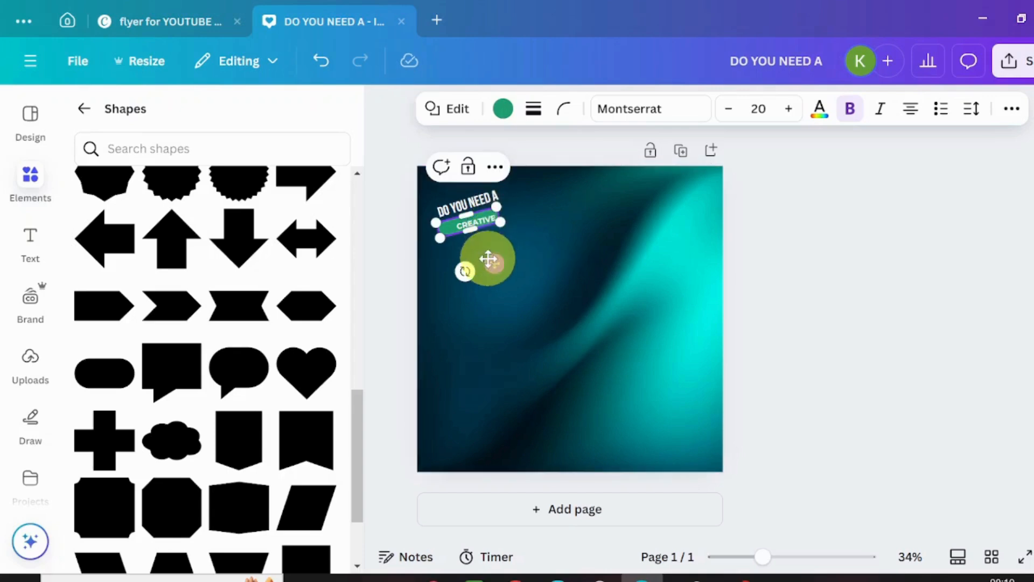
{"action": "left_click_drag", "start_coordinate": [495, 262], "coordinate": [498, 261]}
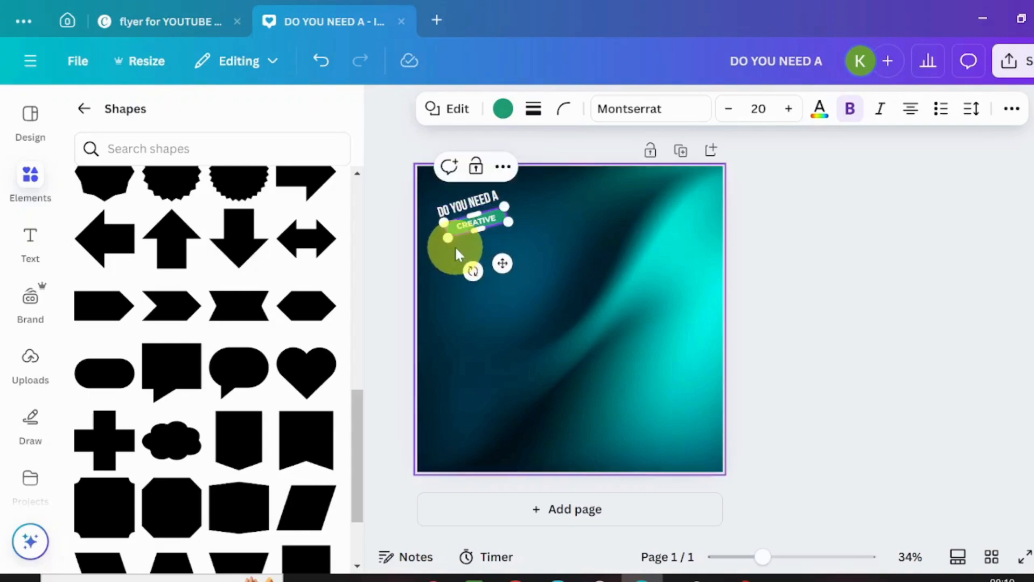
{"action": "left_click", "coordinate": [491, 334]}
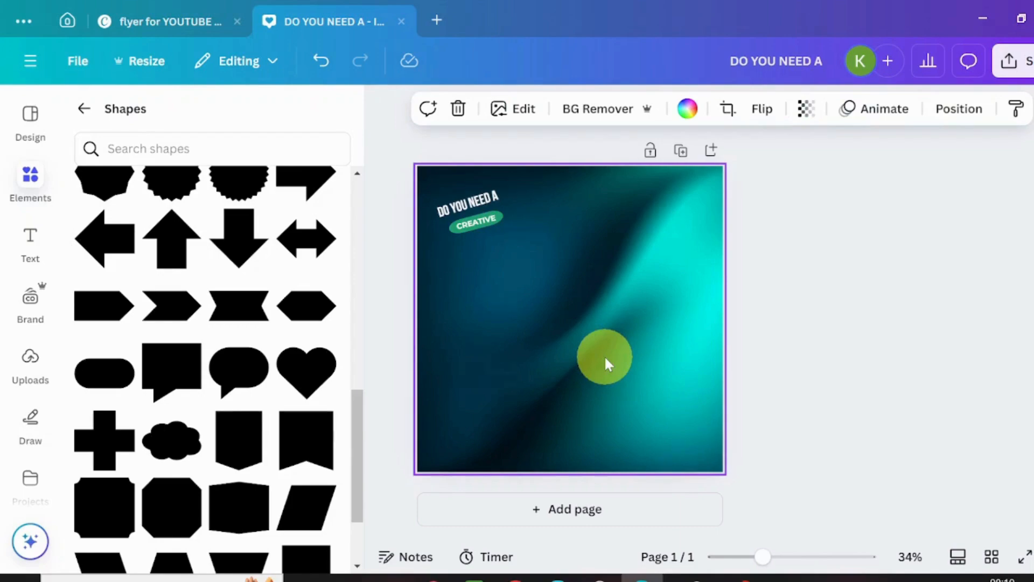
Add a heading in the middle of the page that reads "GRAPHIC DESIGN" on two lines.
{"action": "left_click", "coordinate": [33, 236]}
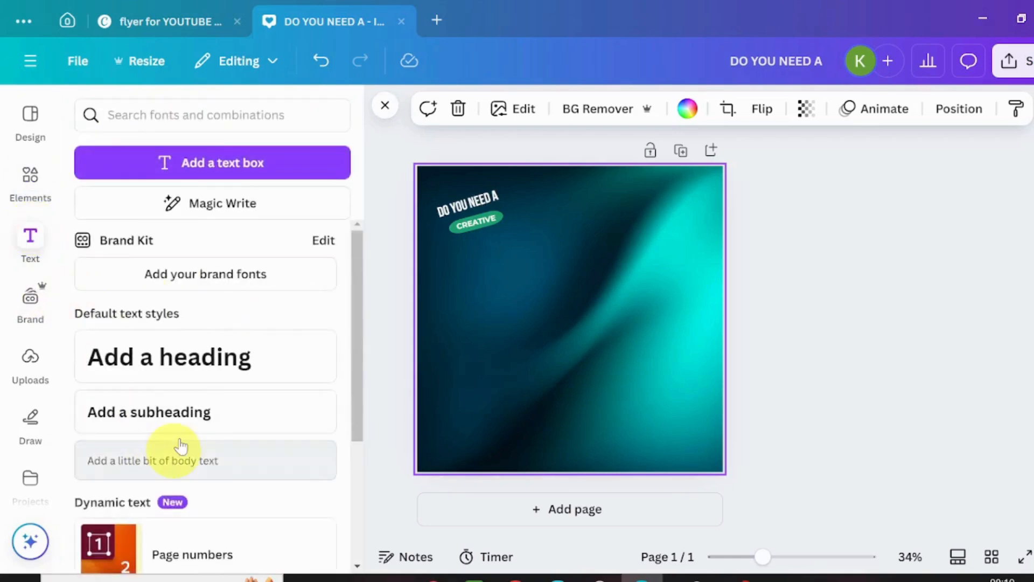
{"action": "left_click", "coordinate": [205, 373]}
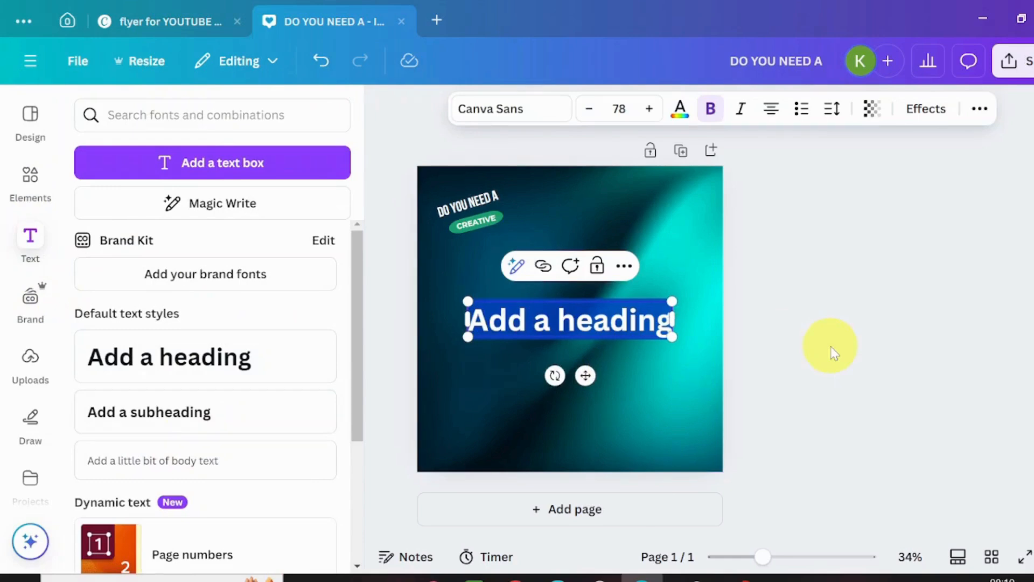
{"action": "type", "text": "GRAPHI"}
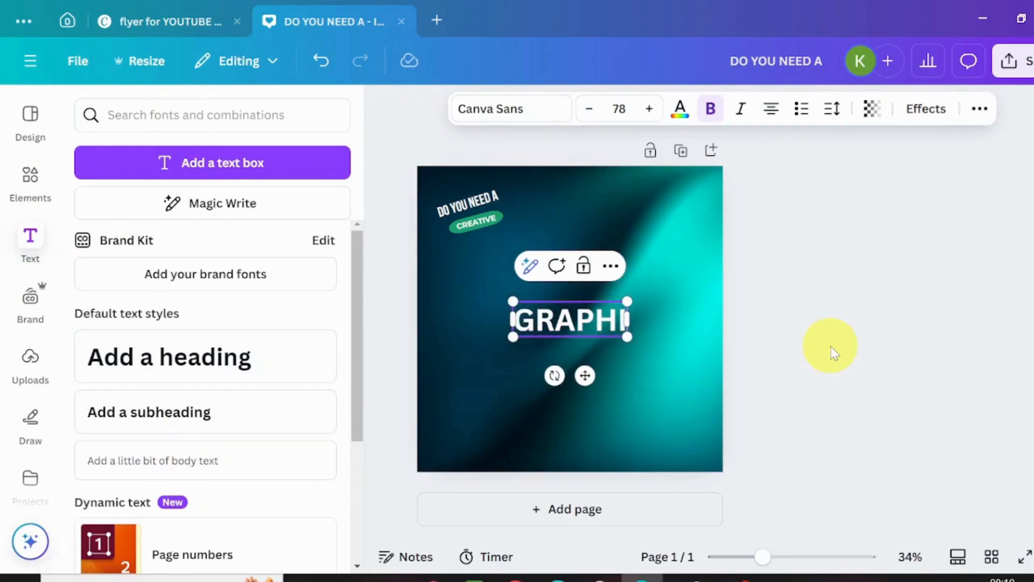
{"action": "type", "text": "C"}
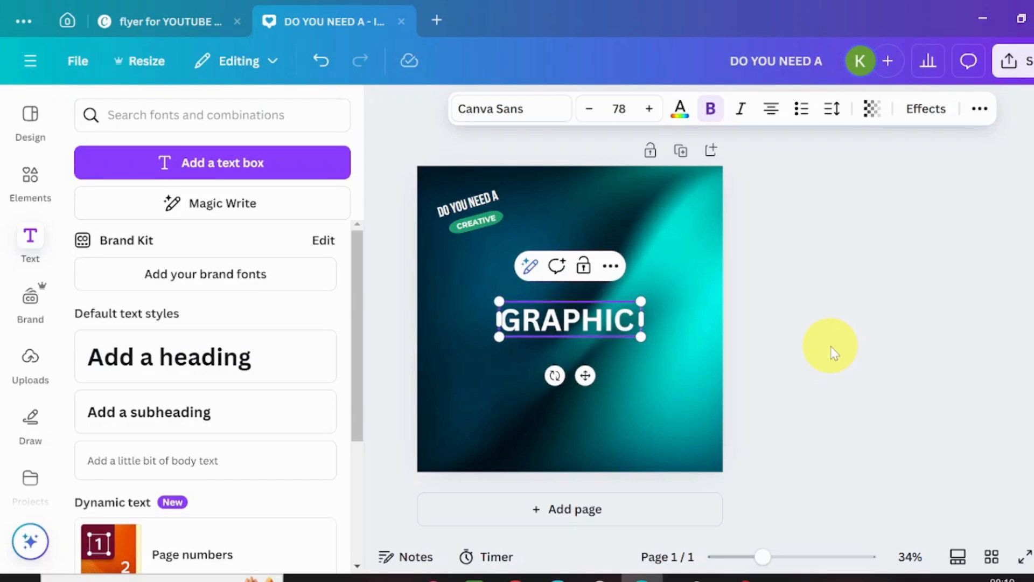
{"action": "key", "text": "Return"}
{"action": "type", "text": "DESIGN"}
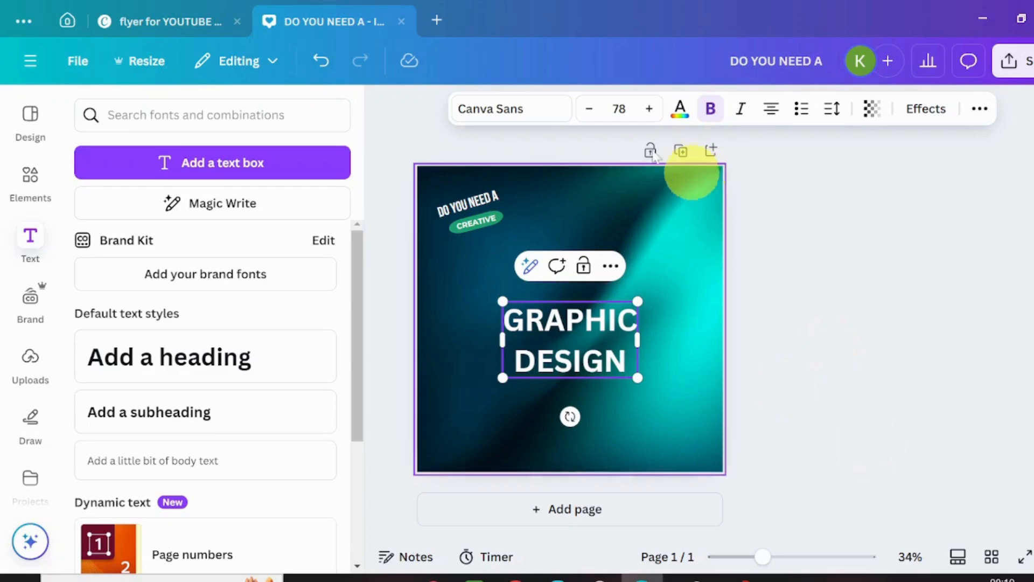
Apply the Bebas Neue Cyrillic font to both lines of the "GRAPHIC DESIGN" heading.
{"action": "left_click", "coordinate": [509, 108]}
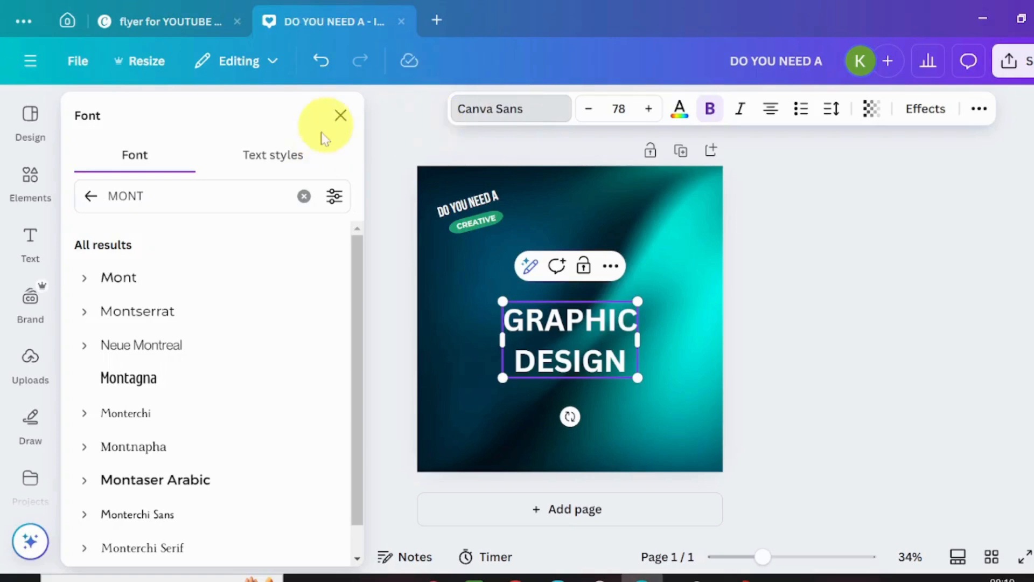
{"action": "left_click", "coordinate": [304, 196]}
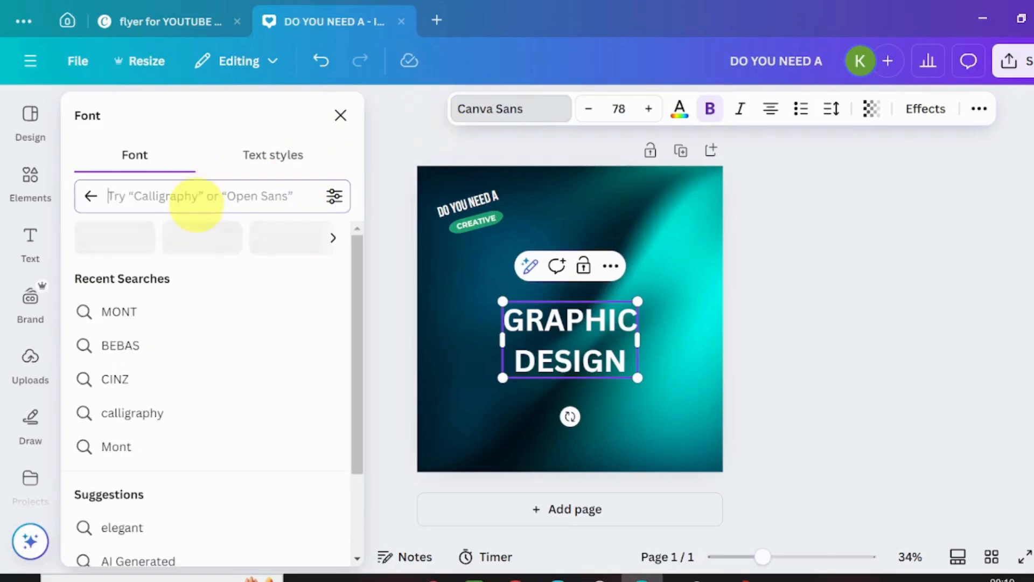
{"action": "left_click", "coordinate": [118, 341]}
{"action": "left_click", "coordinate": [194, 315]}
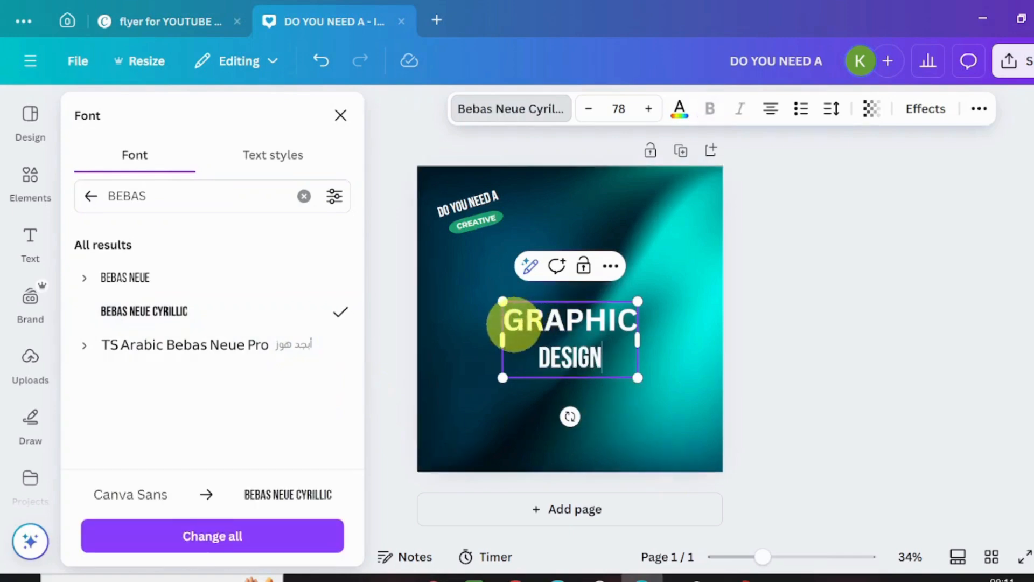
{"action": "left_click_drag", "start_coordinate": [526, 322], "coordinate": [617, 312]}
{"action": "left_click_drag", "start_coordinate": [467, 347], "coordinate": [636, 324]}
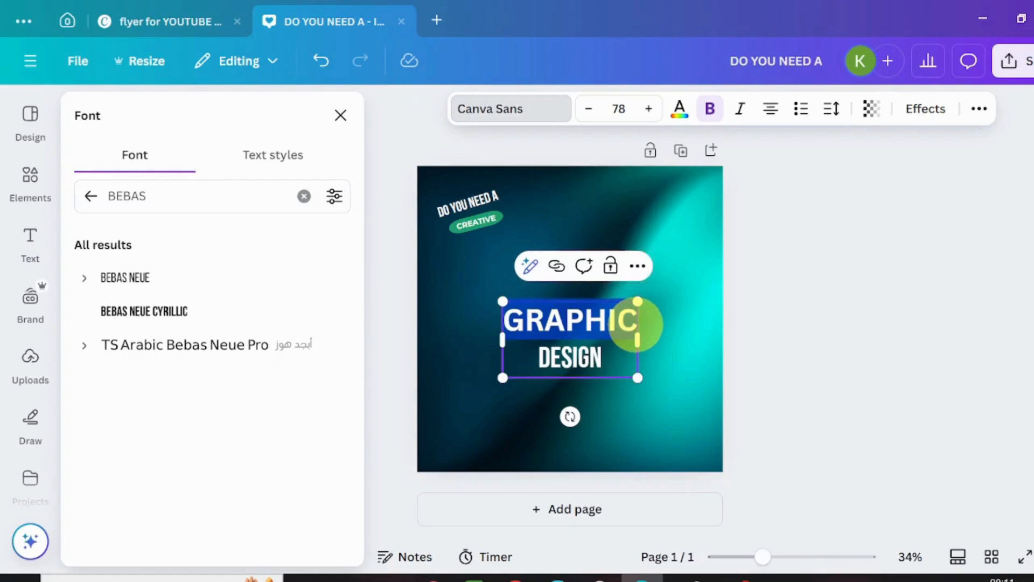
{"action": "left_click", "coordinate": [153, 312]}
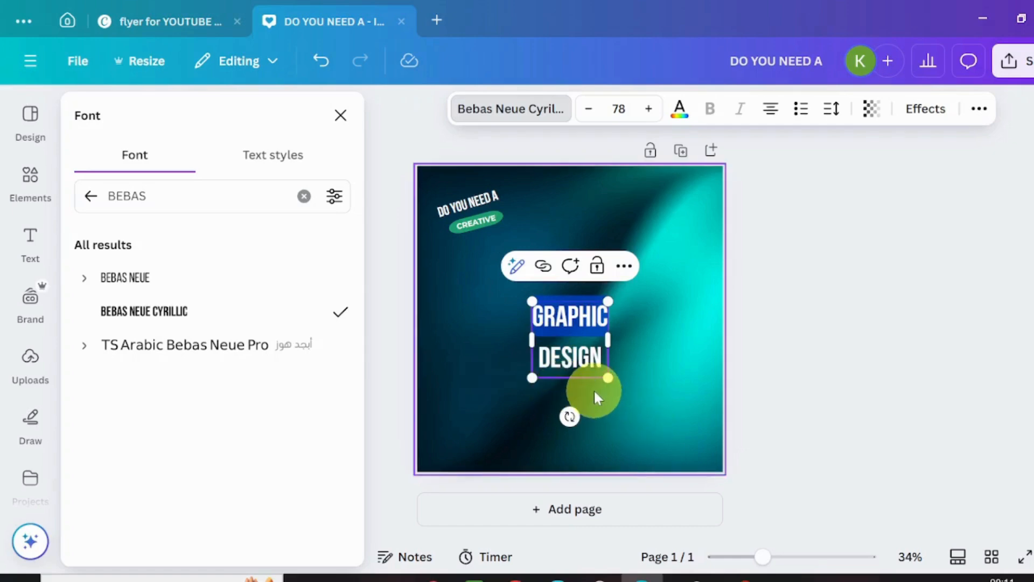
Increase the font size of the whole "GRAPHIC DESIGN" heading to 100.
{"action": "left_click_drag", "start_coordinate": [534, 315], "coordinate": [602, 360]}
{"action": "left_click", "coordinate": [648, 109]}
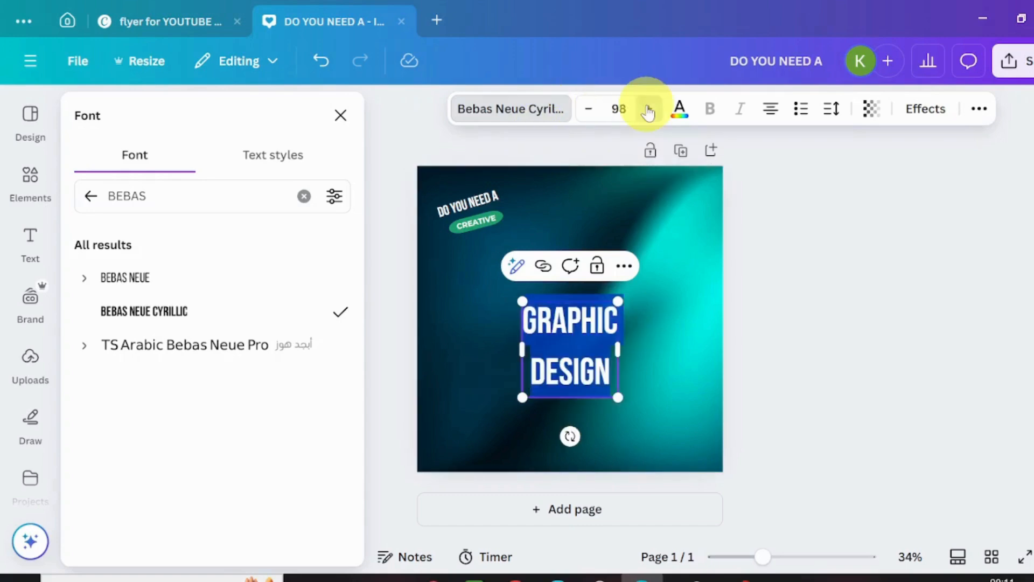
{"action": "left_click", "coordinate": [648, 108]}
{"action": "left_click", "coordinate": [649, 109]}
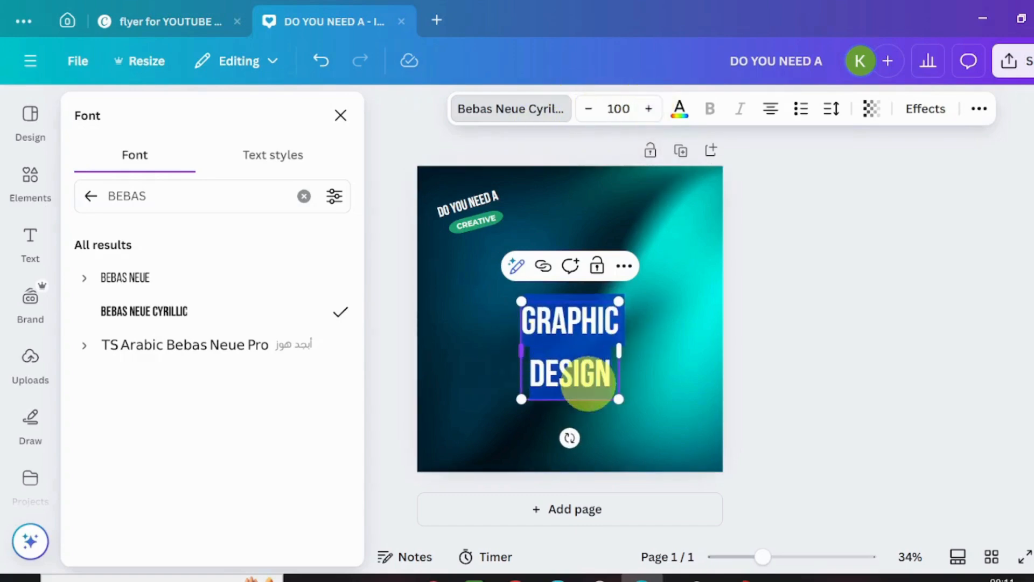
{"action": "left_click", "coordinate": [710, 422]}
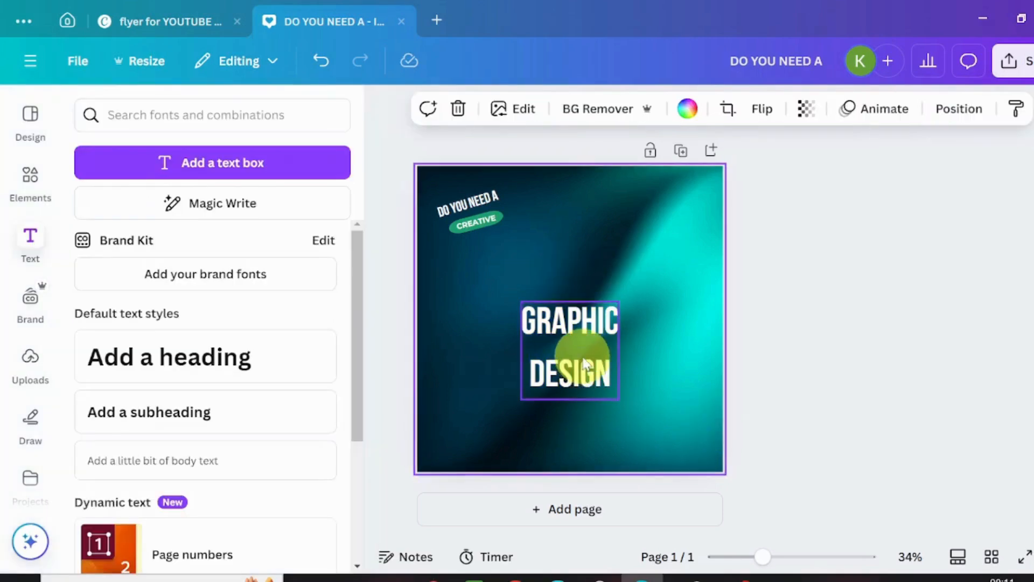
Move the "GRAPHIC DESIGN" heading below the "CREATIVE" label and tilt it counterclockwise to match the text above.
{"action": "left_click_drag", "start_coordinate": [580, 353], "coordinate": [507, 287]}
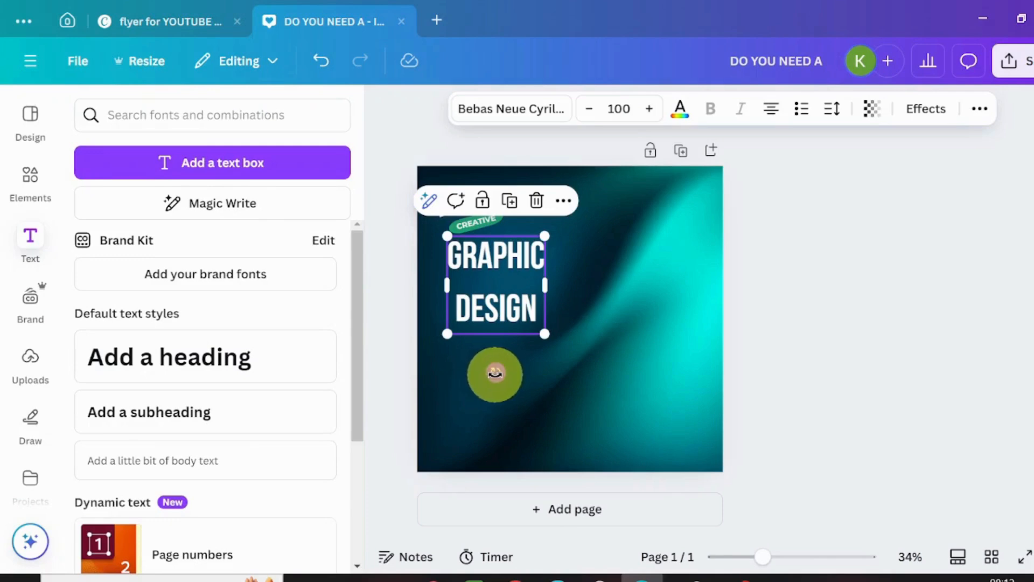
{"action": "left_click_drag", "start_coordinate": [492, 372], "coordinate": [527, 377]}
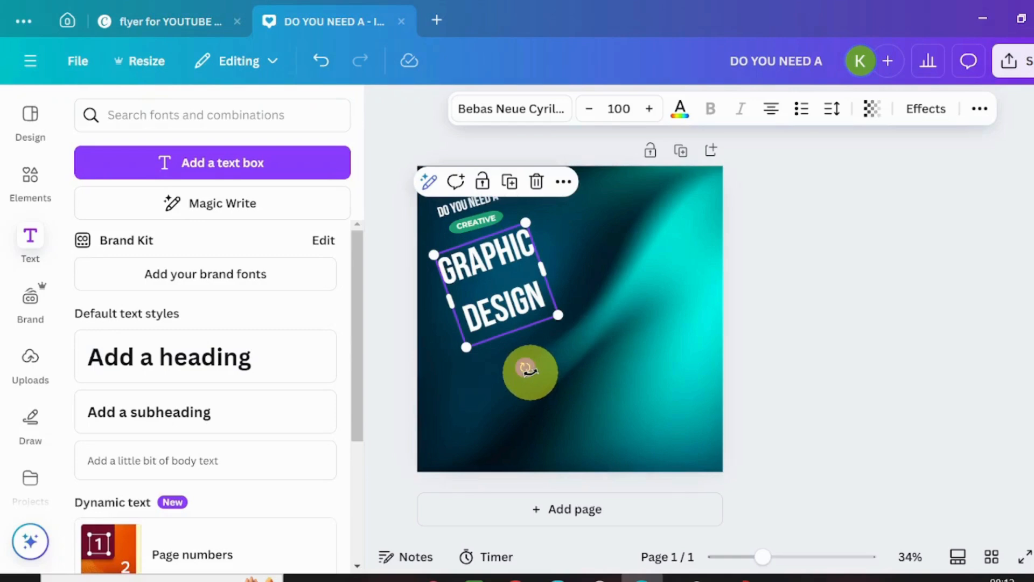
{"action": "left_click_drag", "start_coordinate": [527, 370], "coordinate": [524, 372]}
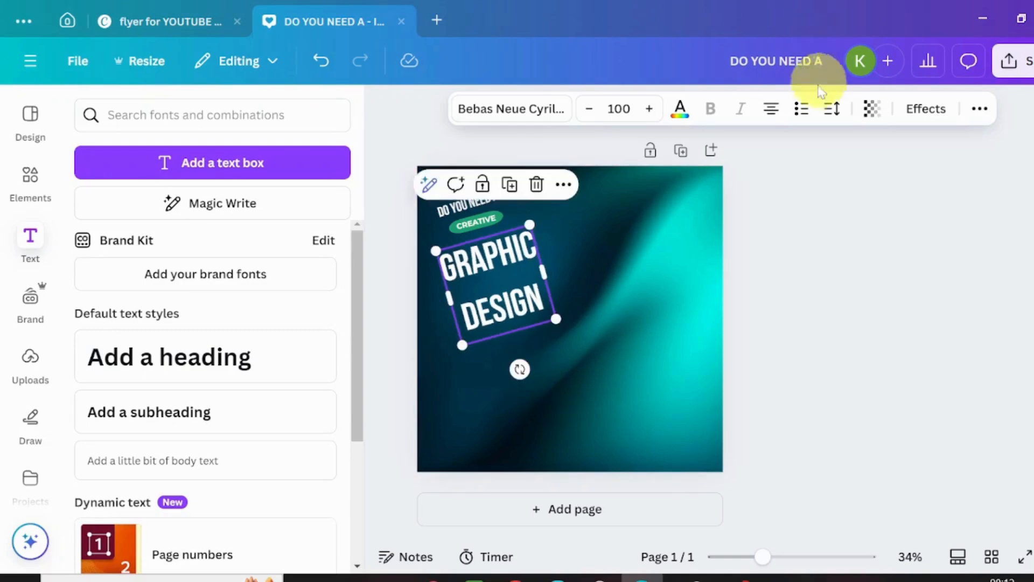
Tighten the "GRAPHIC DESIGN" heading's line spacing to 0.98 and color its text orange.
{"action": "left_click", "coordinate": [832, 108]}
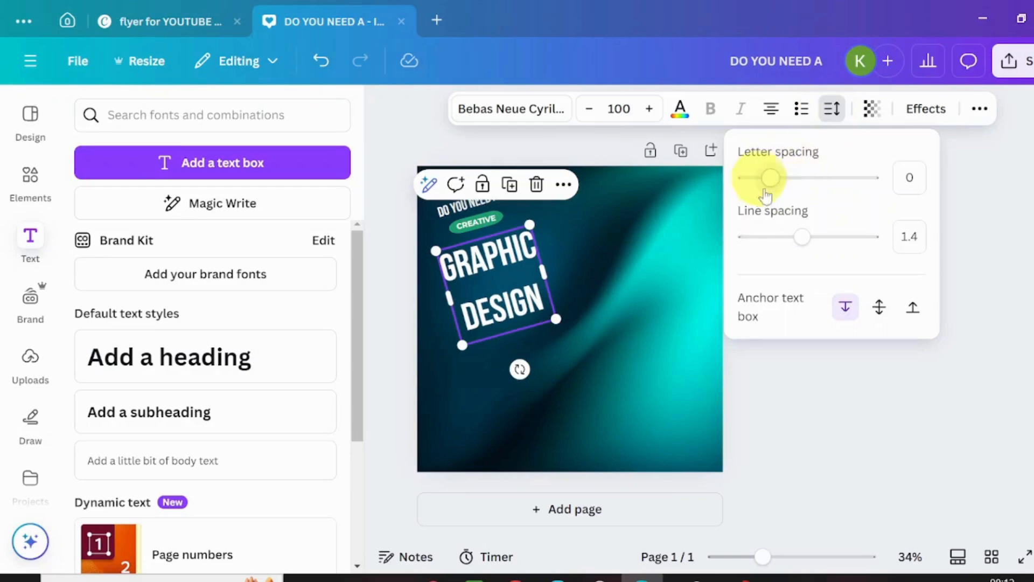
{"action": "left_click_drag", "start_coordinate": [794, 247], "coordinate": [777, 247]}
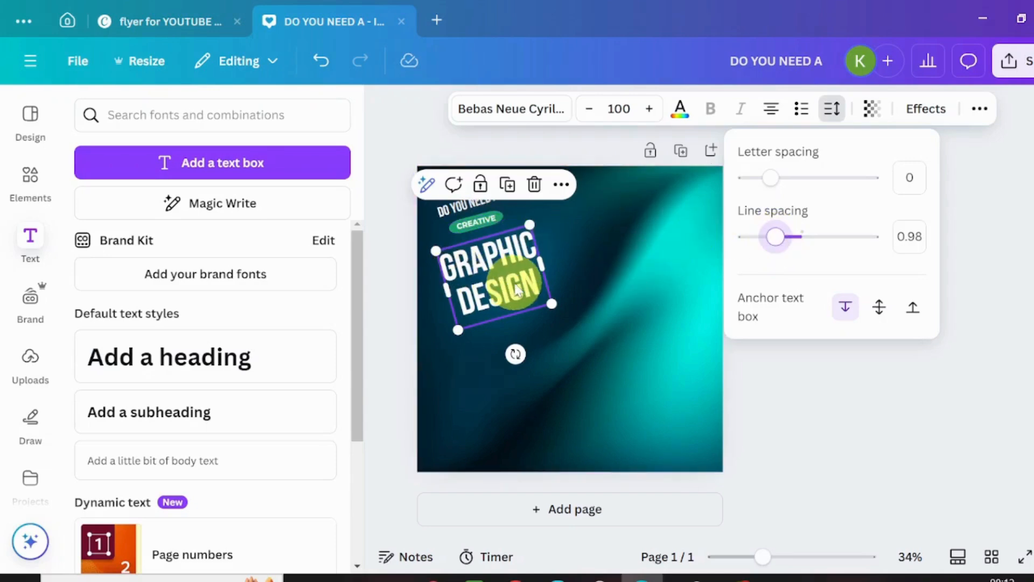
{"action": "left_click", "coordinate": [680, 109]}
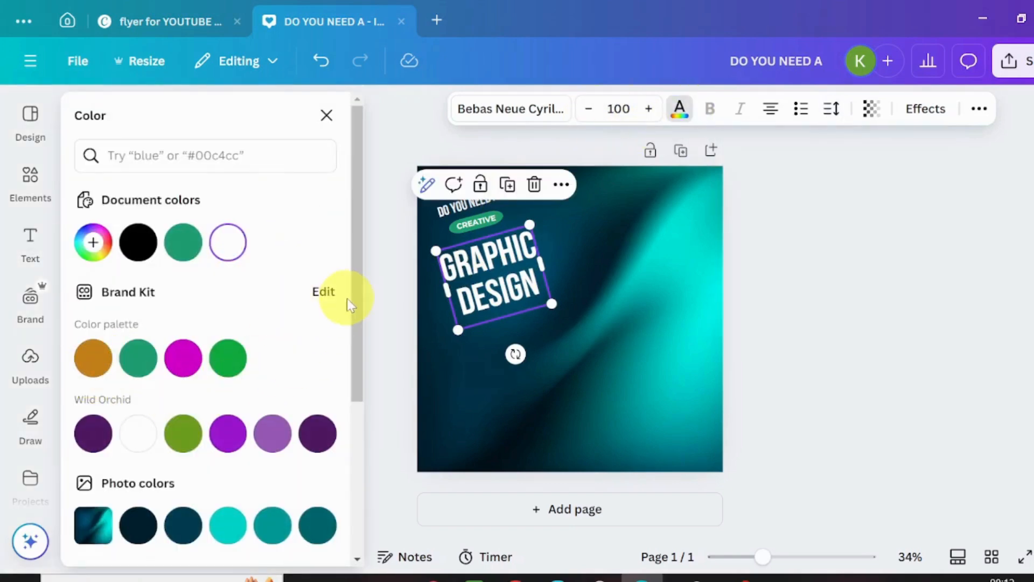
{"action": "left_click_drag", "start_coordinate": [351, 303], "coordinate": [361, 476]}
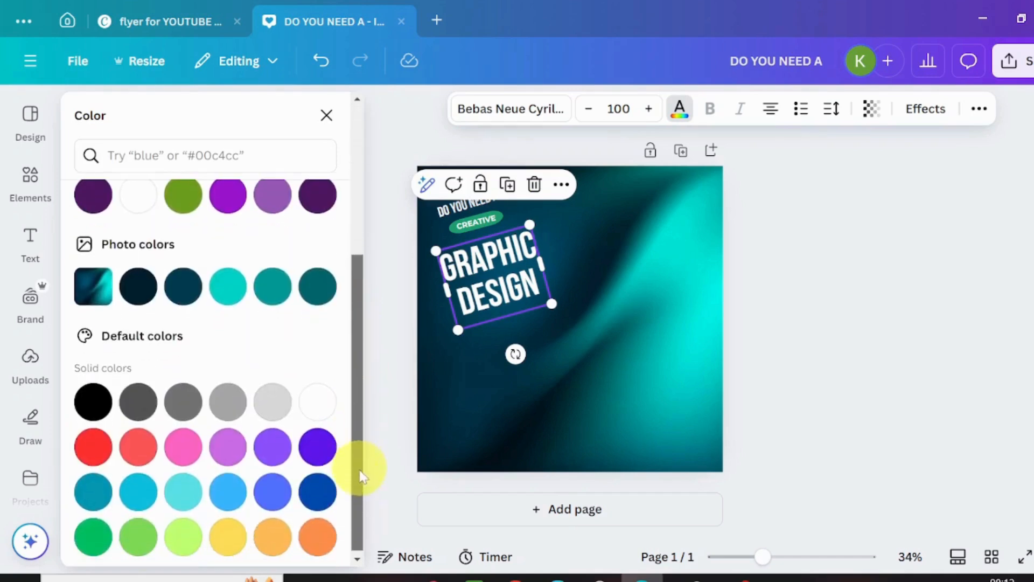
{"action": "left_click", "coordinate": [318, 536]}
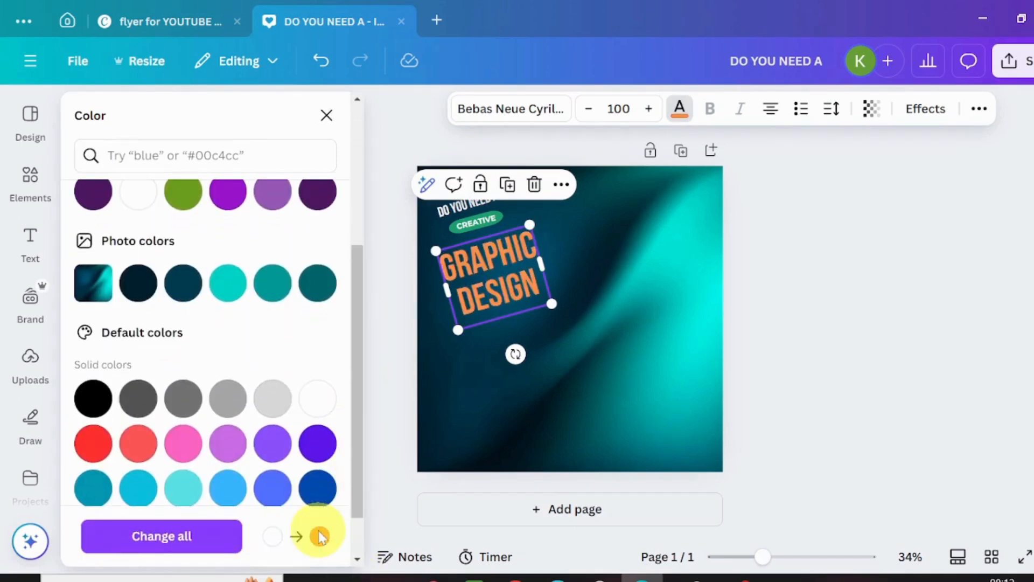
Apply an Outline effect to the "GRAPHIC DESIGN" heading in light grey with a thickness of 7.
{"action": "left_click", "coordinate": [941, 117]}
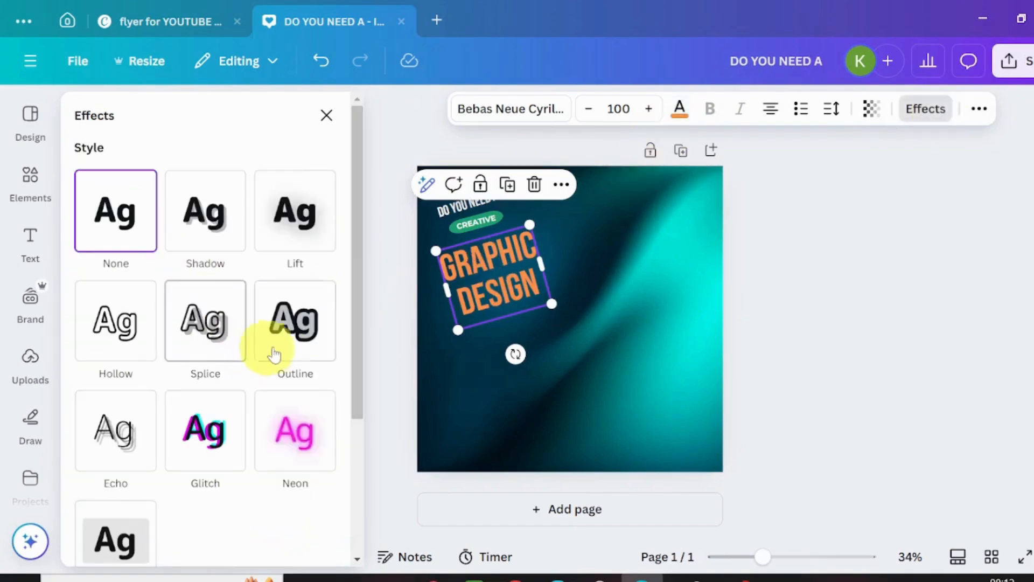
{"action": "left_click", "coordinate": [292, 353]}
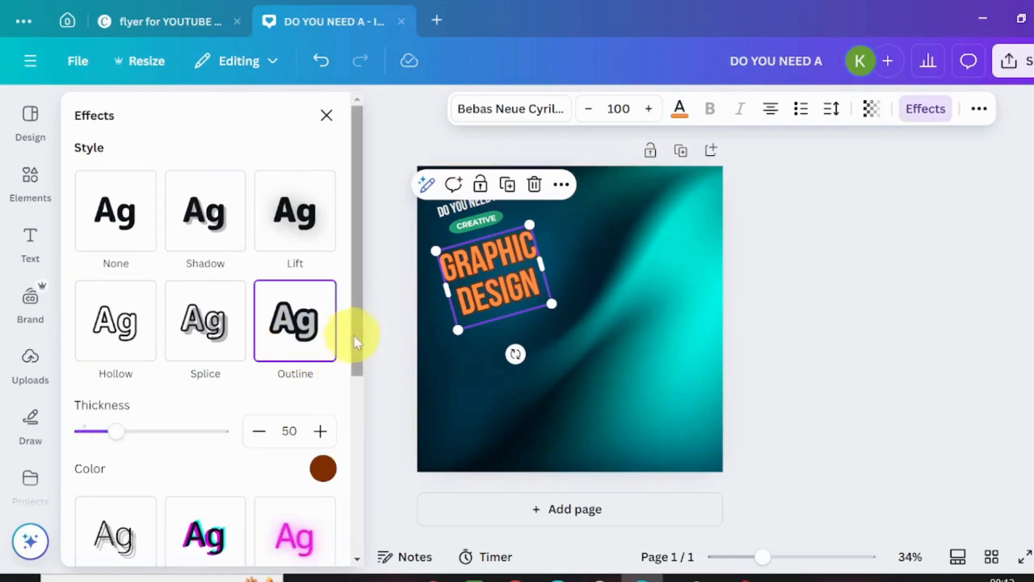
{"action": "left_click", "coordinate": [323, 468]}
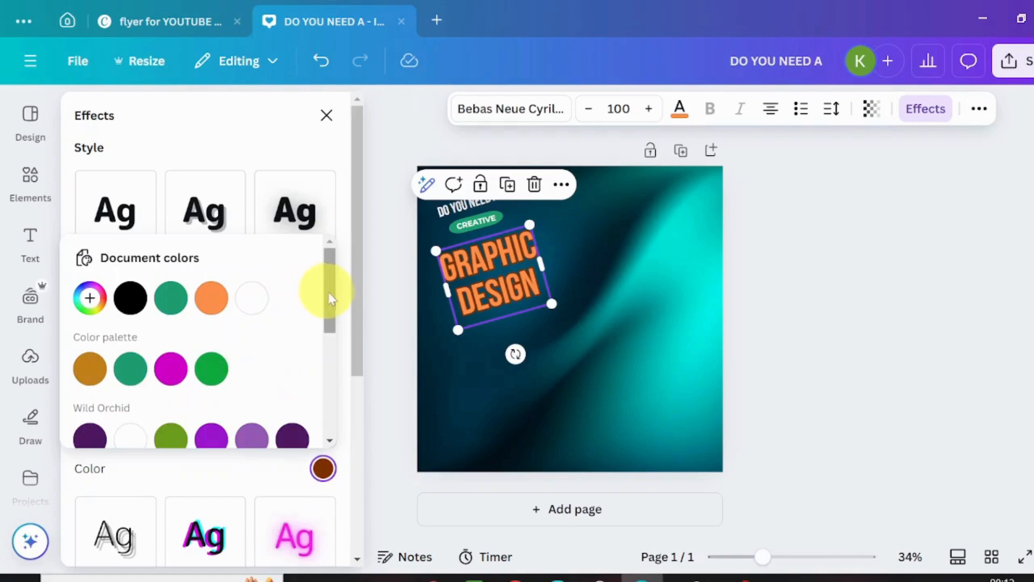
{"action": "left_click_drag", "start_coordinate": [330, 299], "coordinate": [335, 416]}
{"action": "left_click", "coordinate": [251, 295]}
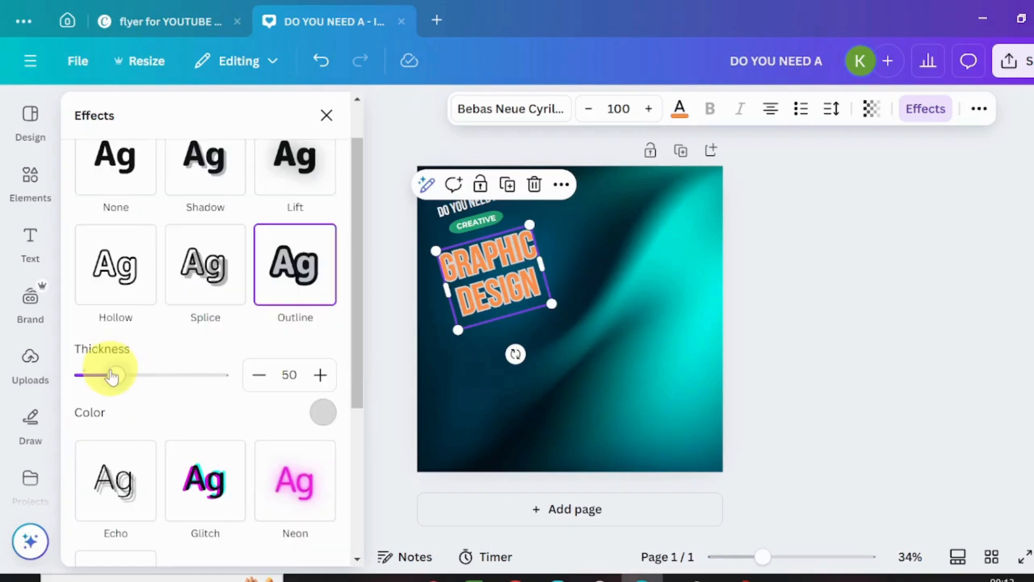
{"action": "left_click_drag", "start_coordinate": [112, 376], "coordinate": [90, 379]}
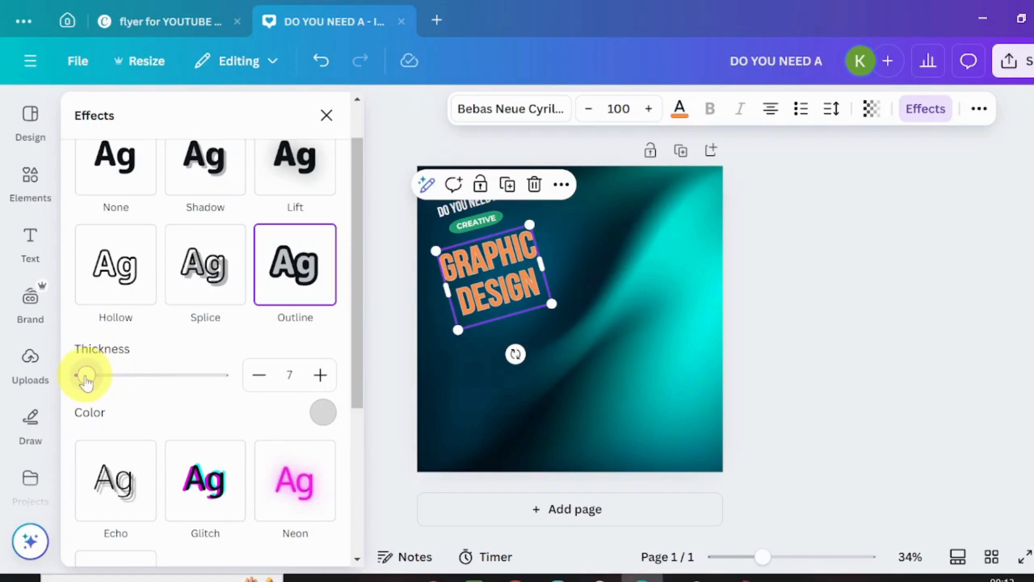
{"action": "left_click", "coordinate": [507, 392]}
Move the "GRAPHIC DESIGN" heading up slightly, closer to the "CREATIVE" label, keeping its tilt aligned with the text above.
{"action": "left_click", "coordinate": [530, 292]}
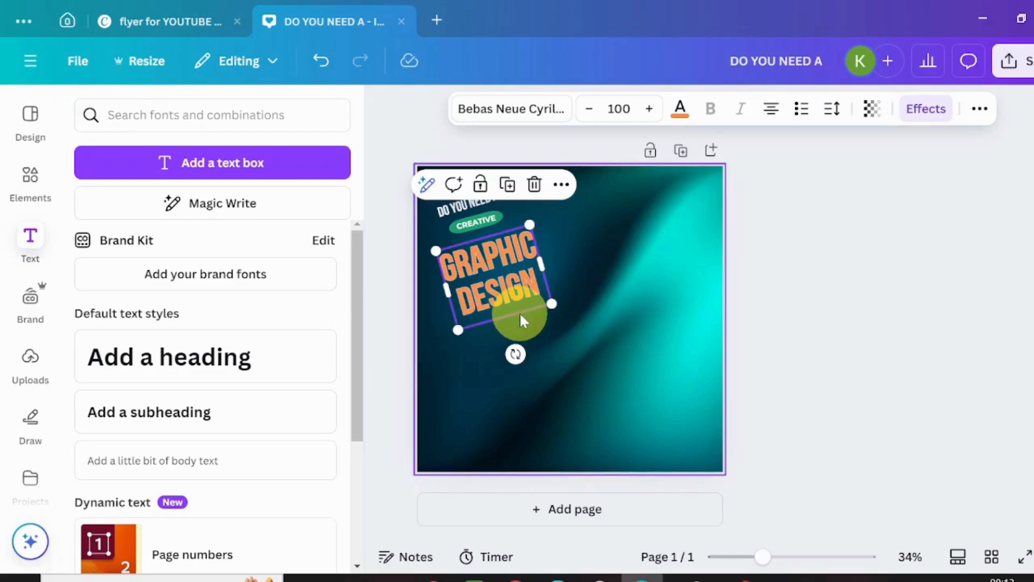
{"action": "left_click_drag", "start_coordinate": [516, 355], "coordinate": [519, 356]}
{"action": "left_click", "coordinate": [609, 322]}
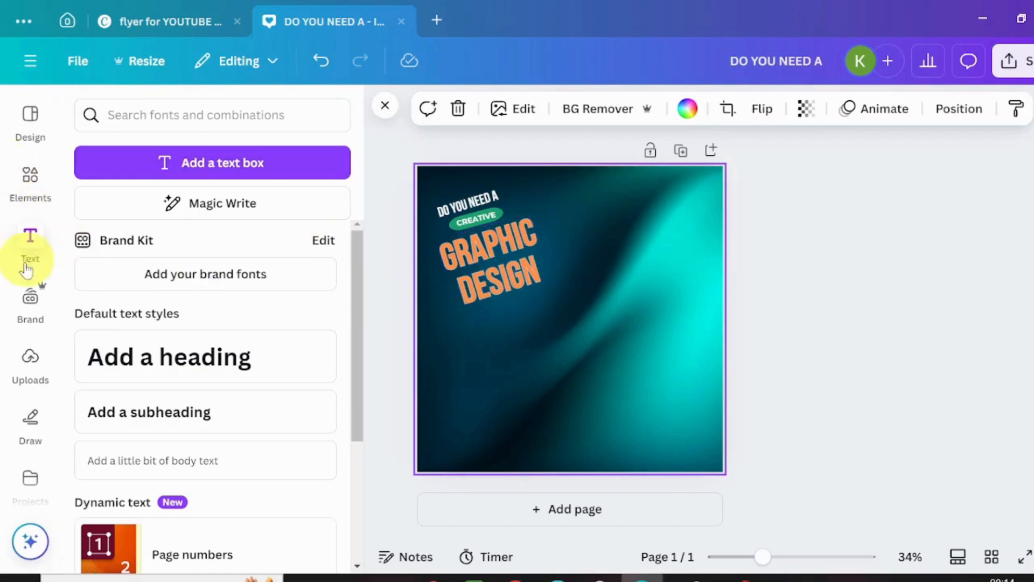
Add a new heading containing only "?" and apply the Bebas Neue Cyrillic font to it.
{"action": "left_click", "coordinate": [180, 353]}
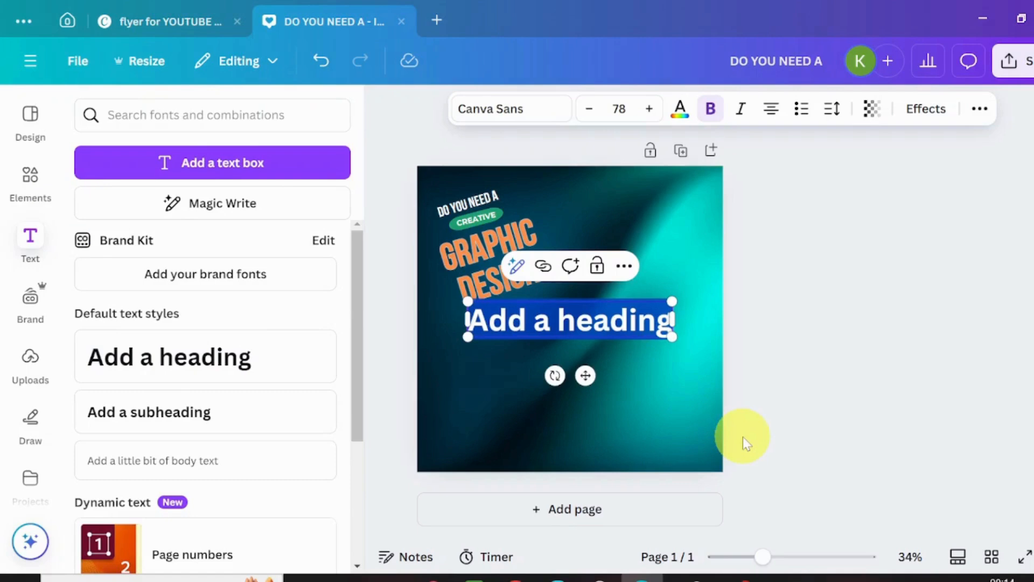
{"action": "key", "text": "BackSpace"}
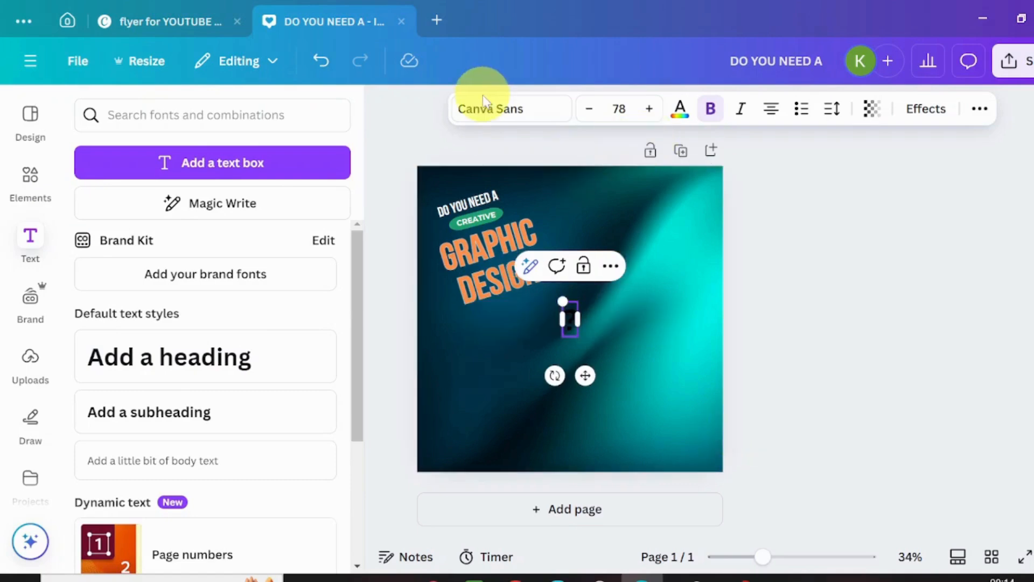
{"action": "left_click", "coordinate": [485, 110]}
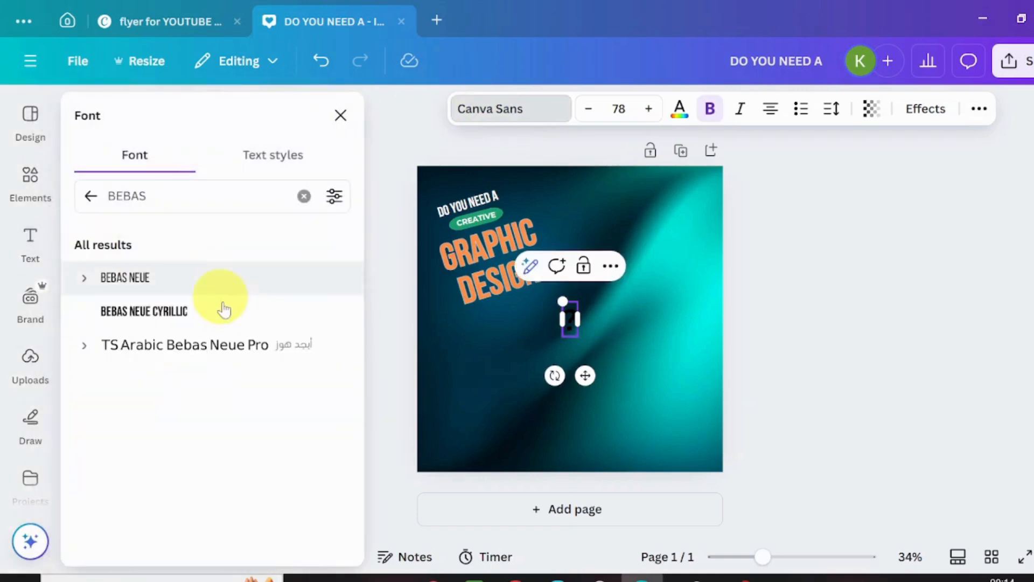
{"action": "left_click", "coordinate": [161, 311]}
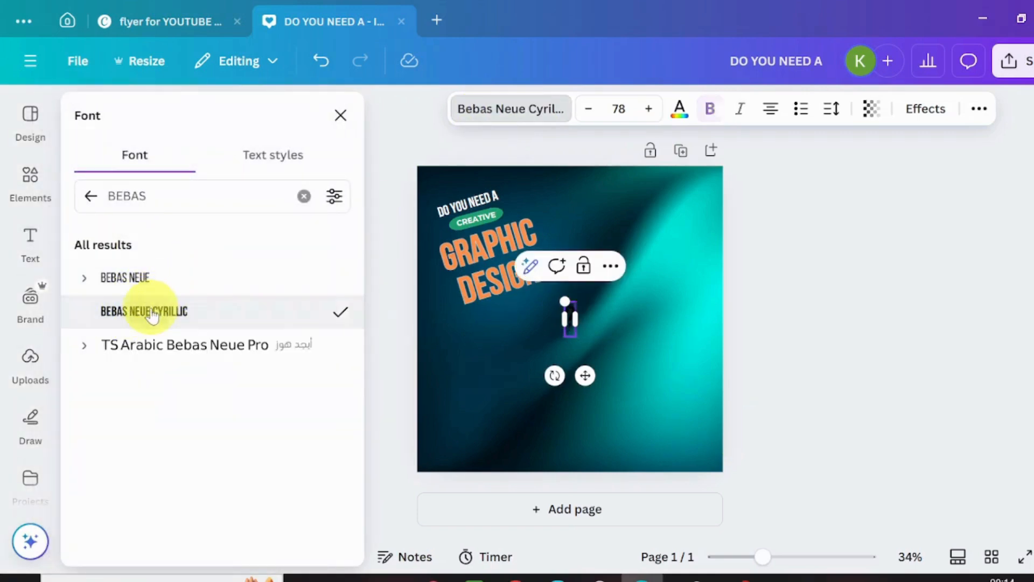
Restyle the question mark as bold white Bebas Neue text at font size 87.
{"action": "left_click", "coordinate": [649, 109]}
{"action": "left_click", "coordinate": [648, 109]}
{"action": "left_click", "coordinate": [649, 110]}
{"action": "left_click", "coordinate": [648, 109]}
{"action": "left_click", "coordinate": [648, 109]}
{"action": "left_click", "coordinate": [649, 110]}
{"action": "left_click", "coordinate": [649, 110]}
{"action": "left_click", "coordinate": [648, 109]}
{"action": "left_click", "coordinate": [649, 109]}
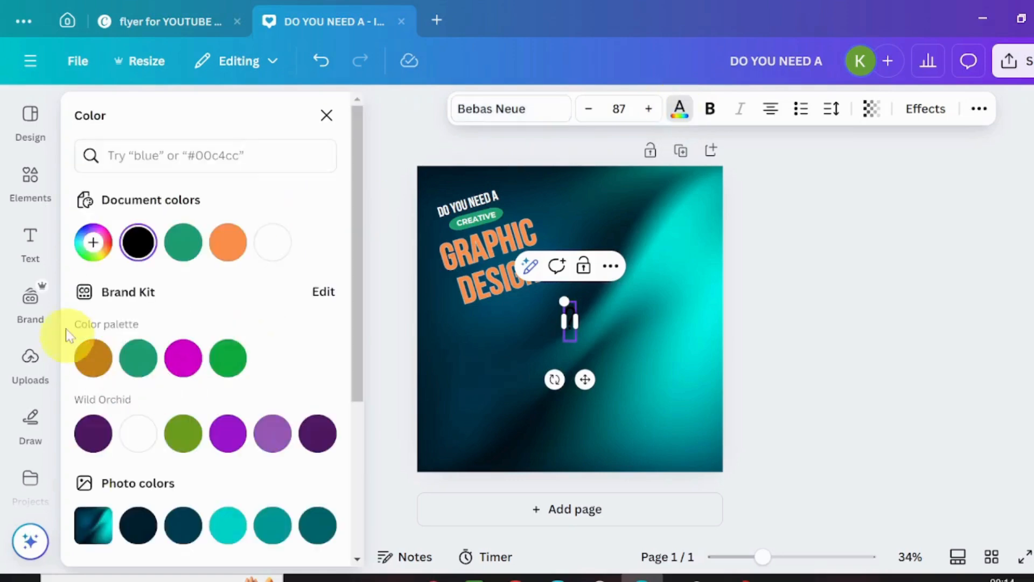
{"action": "left_click", "coordinate": [272, 252]}
{"action": "left_click", "coordinate": [709, 109]}
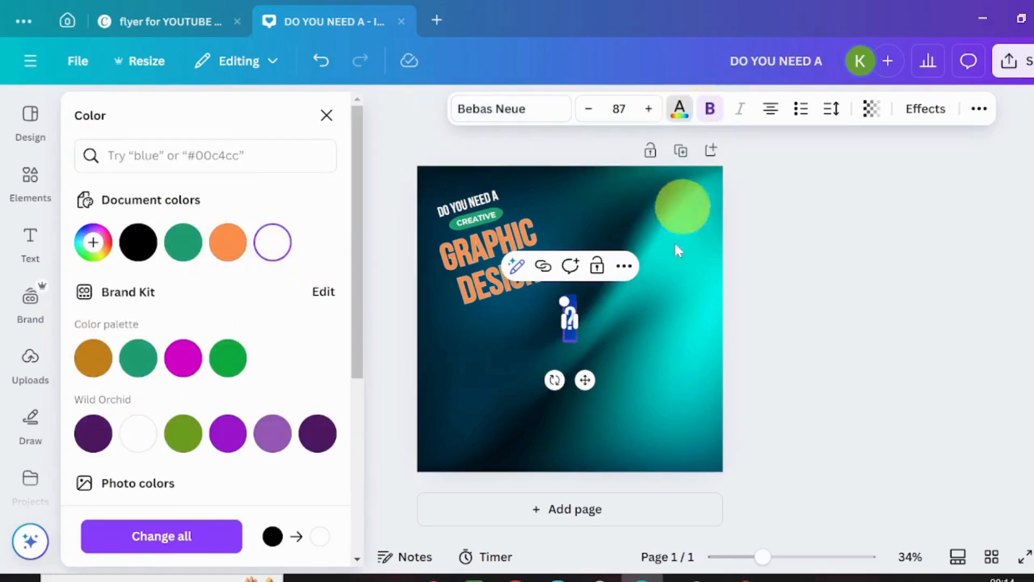
Place the question mark just right of "GRAPHIC", tilted to match the headline, and increase its font size to 102.
{"action": "left_click_drag", "start_coordinate": [586, 382], "coordinate": [548, 294]}
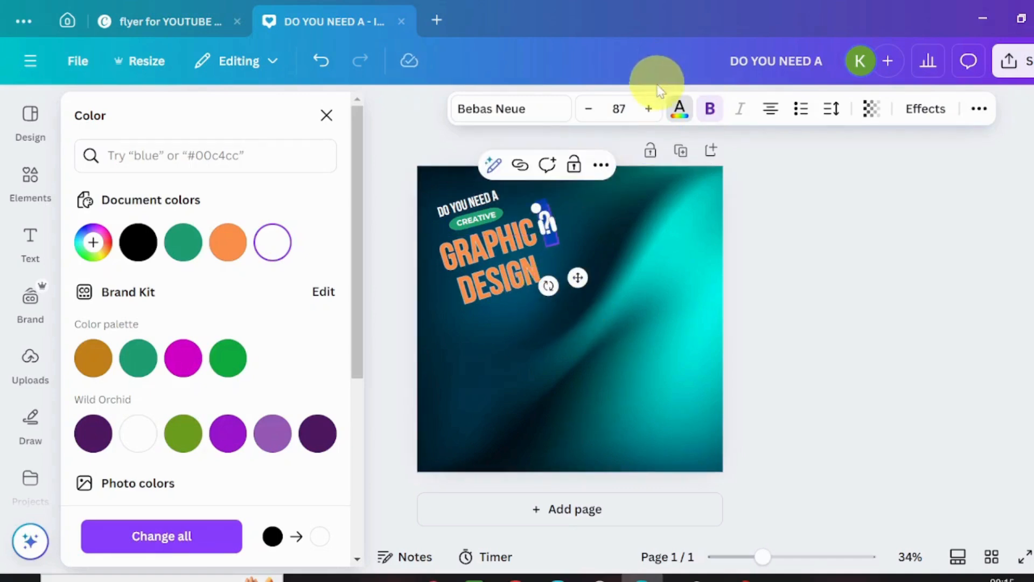
{"action": "left_click", "coordinate": [650, 108]}
{"action": "left_click", "coordinate": [650, 107]}
{"action": "left_click", "coordinate": [650, 107]}
{"action": "left_click", "coordinate": [652, 106]}
{"action": "left_click", "coordinate": [652, 106]}
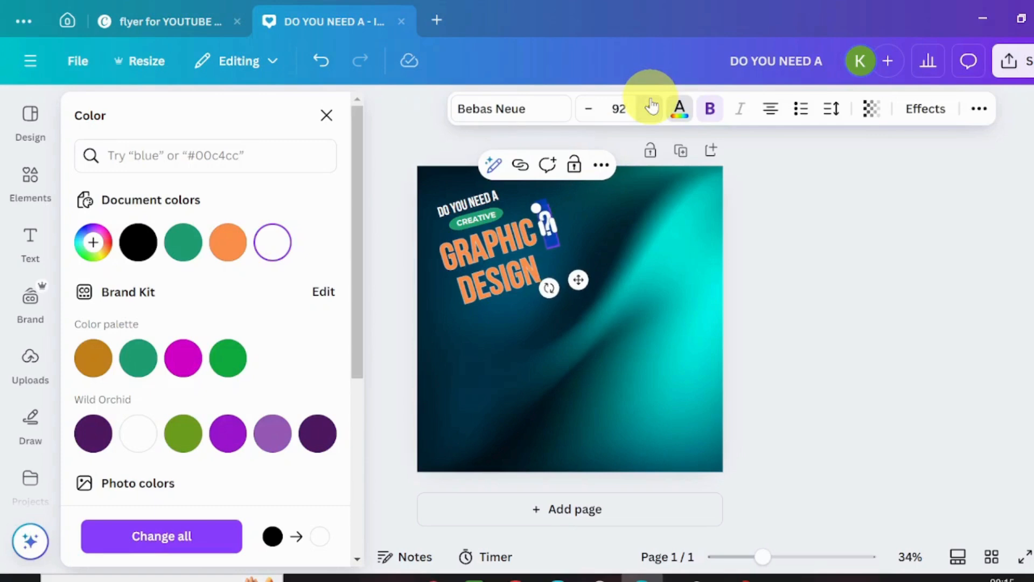
{"action": "left_click", "coordinate": [652, 106]}
{"action": "left_click", "coordinate": [652, 106]}
{"action": "left_click", "coordinate": [603, 248]}
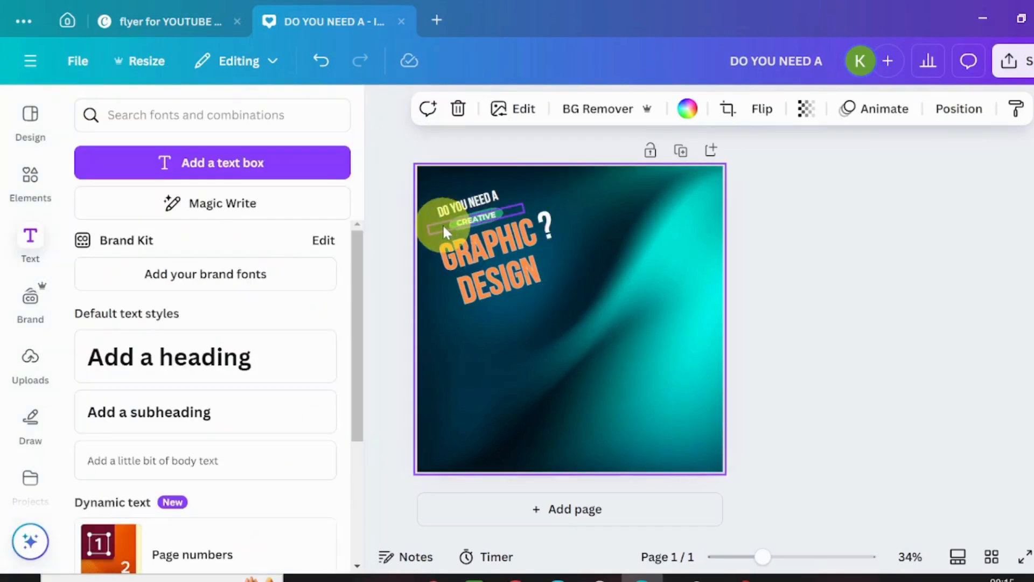
Duplicate the "CREATIVE" text and move the copy to the empty area right of the headline.
{"action": "left_click", "coordinate": [495, 213]}
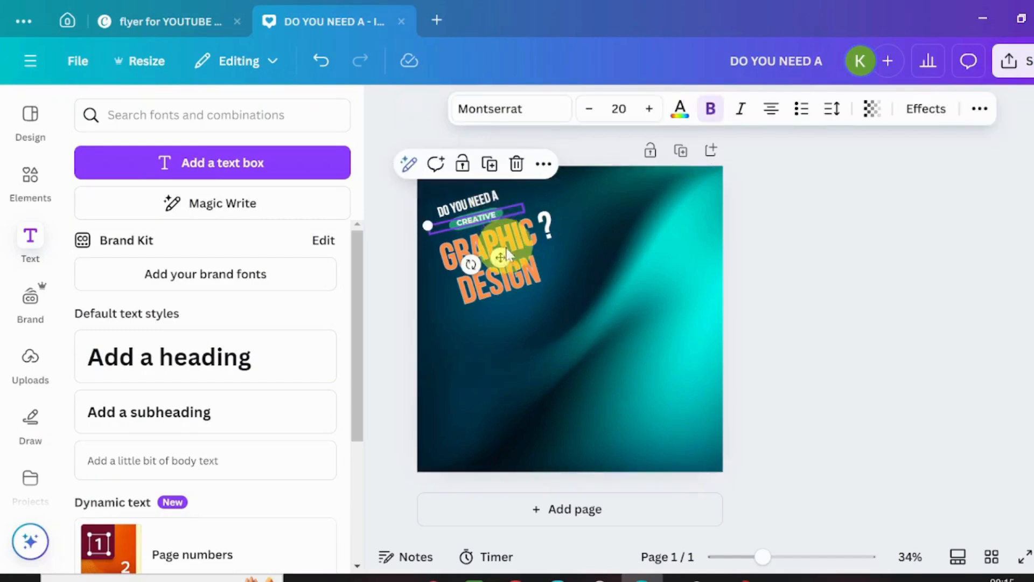
{"action": "left_click", "coordinate": [490, 167]}
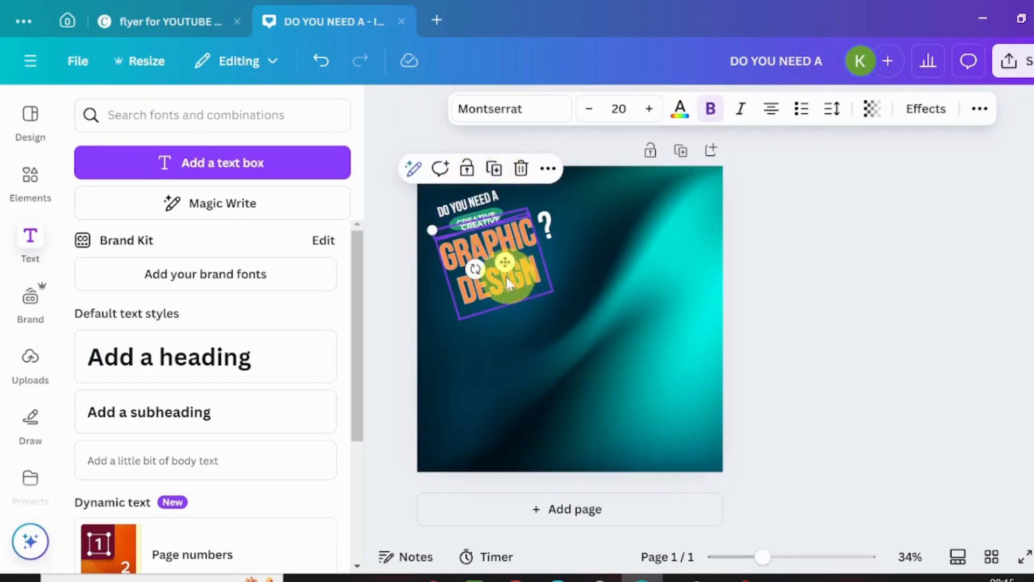
{"action": "left_click_drag", "start_coordinate": [511, 264], "coordinate": [637, 334]}
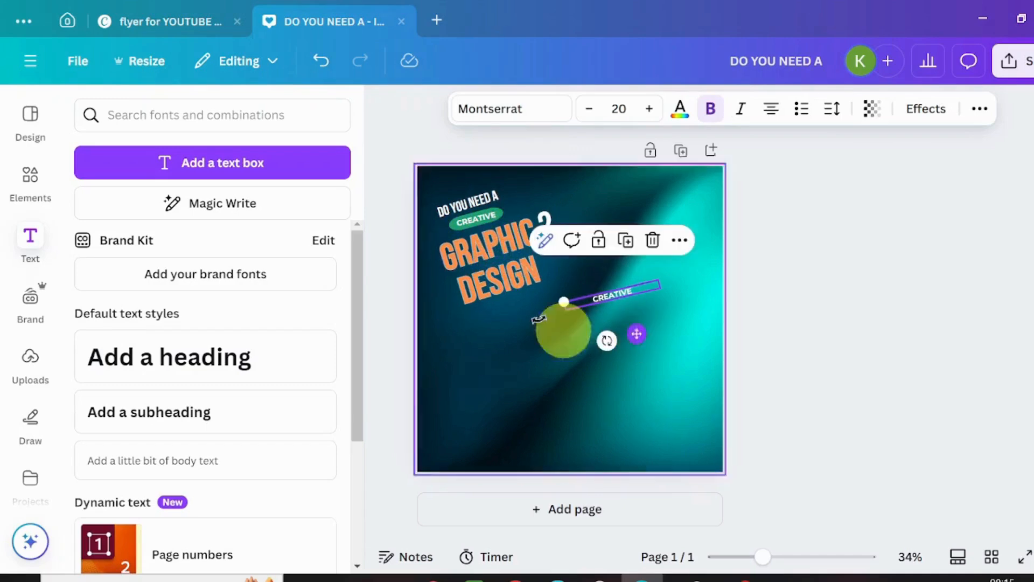
Duplicate the green shape behind "CREATIVE" and stand the copy nearly upright below the question mark, beside "DESIGN".
{"action": "left_click", "coordinate": [495, 213]}
{"action": "left_click", "coordinate": [475, 165]}
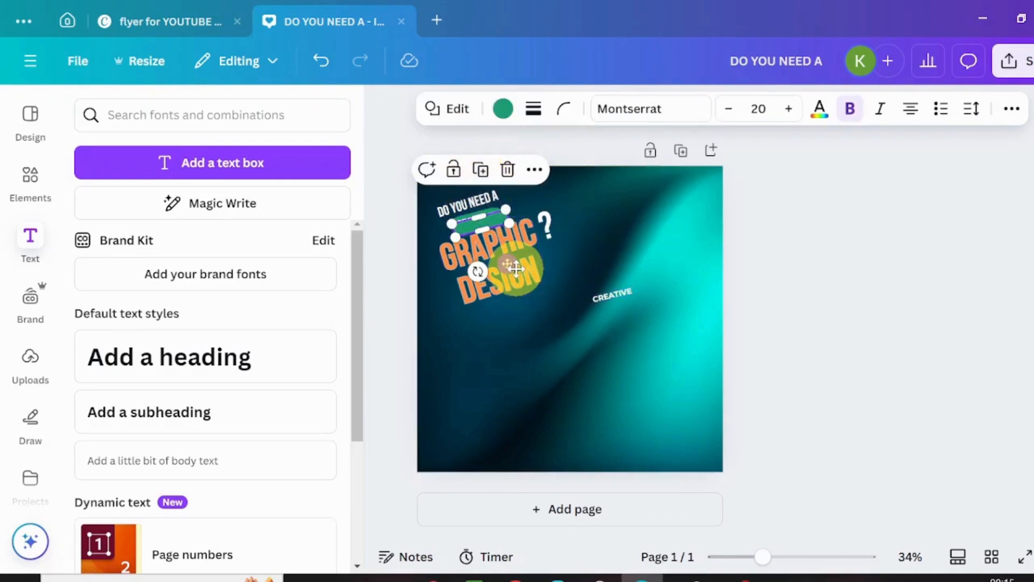
{"action": "left_click_drag", "start_coordinate": [509, 266], "coordinate": [545, 219]}
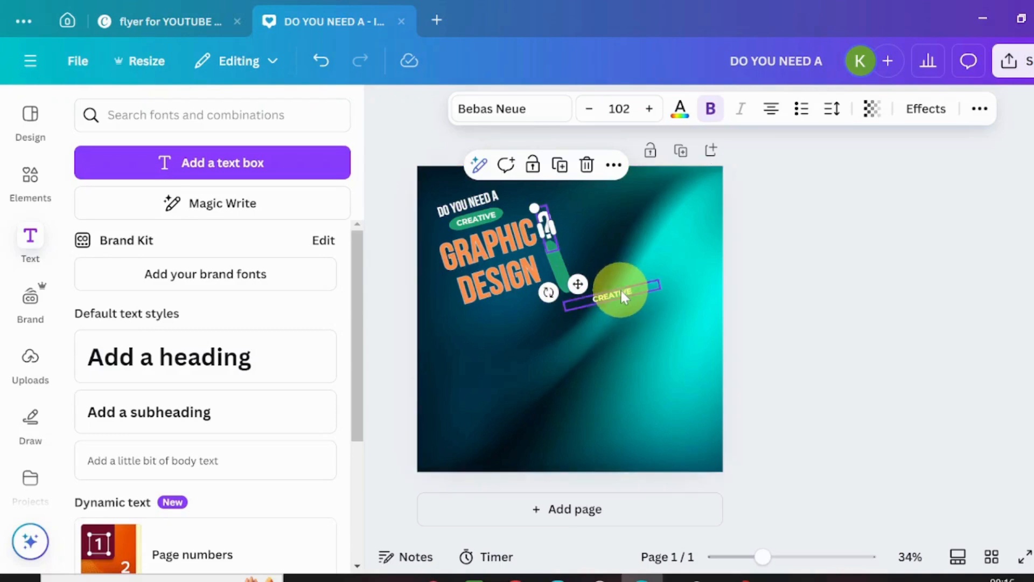
Change the copied "CREATIVE" text to "SERVICE" and rotate it nearly upright next to the vertical green shape.
{"action": "left_click", "coordinate": [622, 290]}
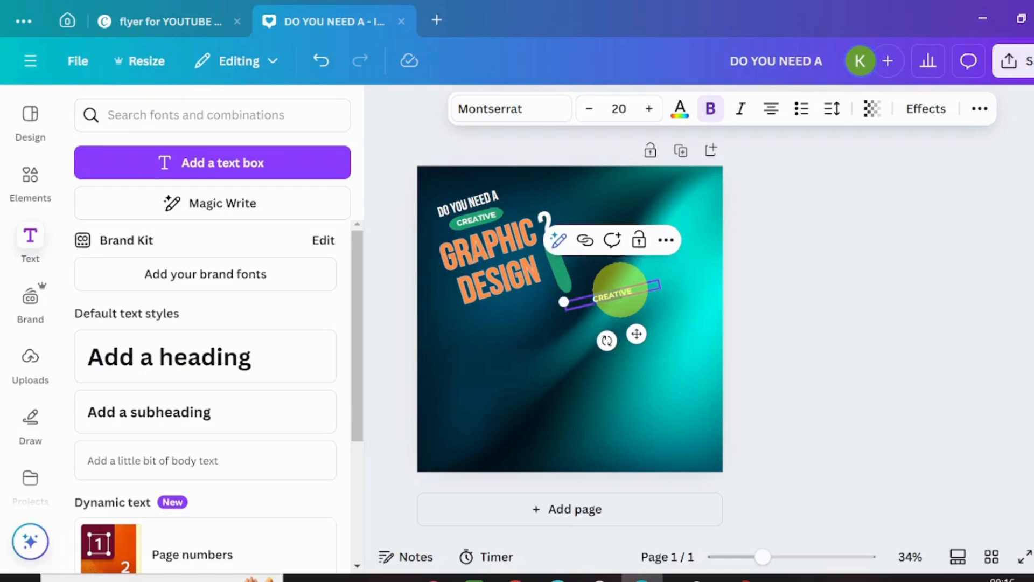
{"action": "type", "text": "SERVICE"}
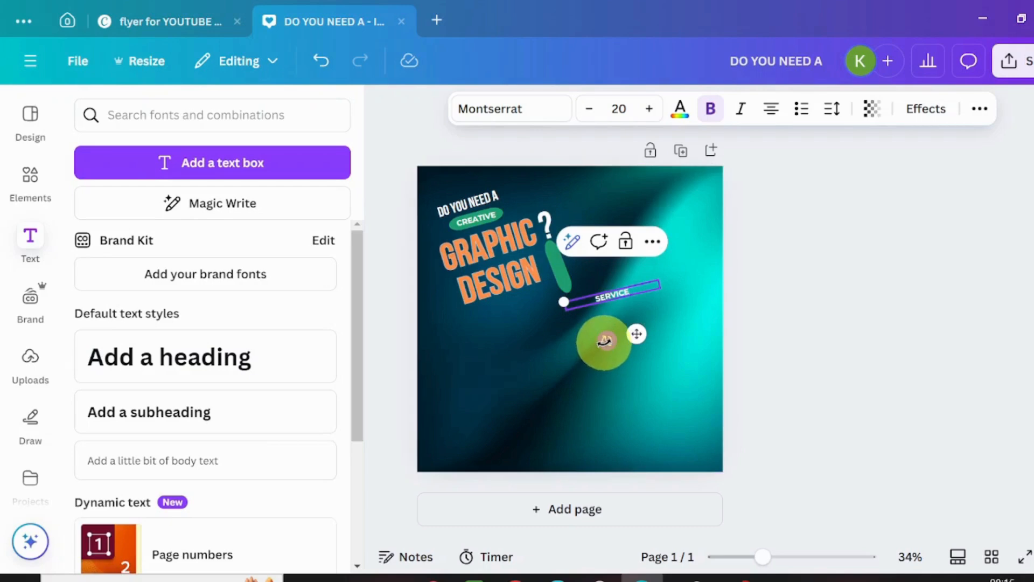
{"action": "left_click_drag", "start_coordinate": [605, 340], "coordinate": [628, 224]}
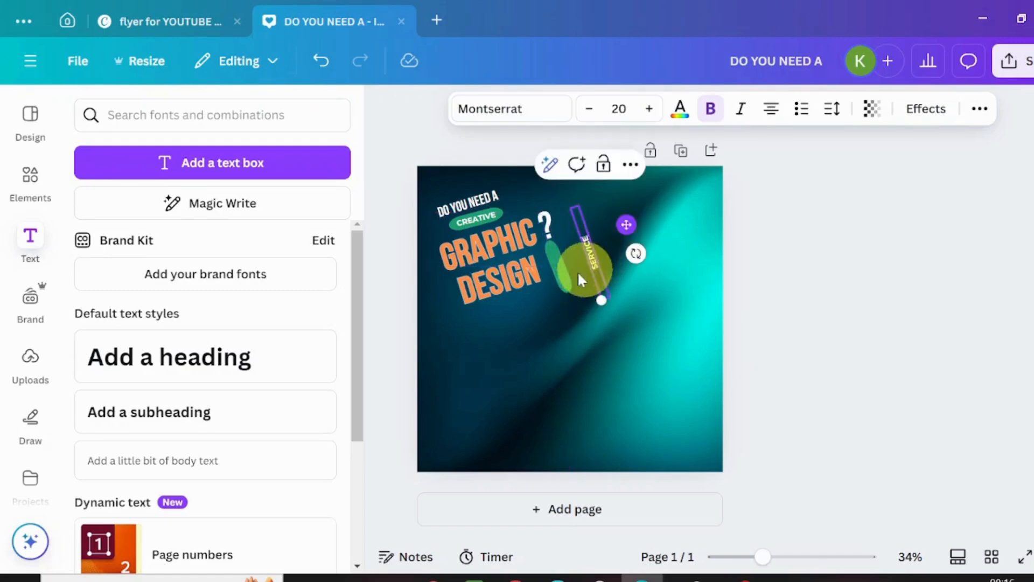
Shrink the vertical green shape and adjust its tilt so it fits directly under the question mark.
{"action": "left_click", "coordinate": [563, 266]}
{"action": "mouse_move", "coordinate": [563, 266]}
{"action": "left_mouse_down"}
{"action": "mouse_move", "coordinate": [581, 291]}
{"action": "mouse_move", "coordinate": [565, 289]}
{"action": "mouse_move", "coordinate": [564, 276]}
{"action": "left_mouse_up"}
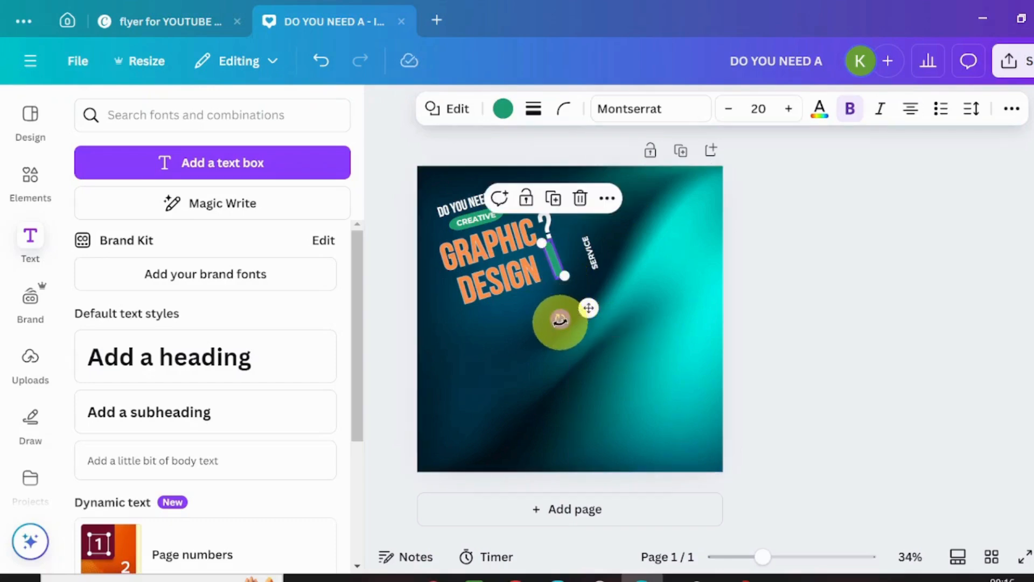
{"action": "left_click_drag", "start_coordinate": [559, 320], "coordinate": [552, 332]}
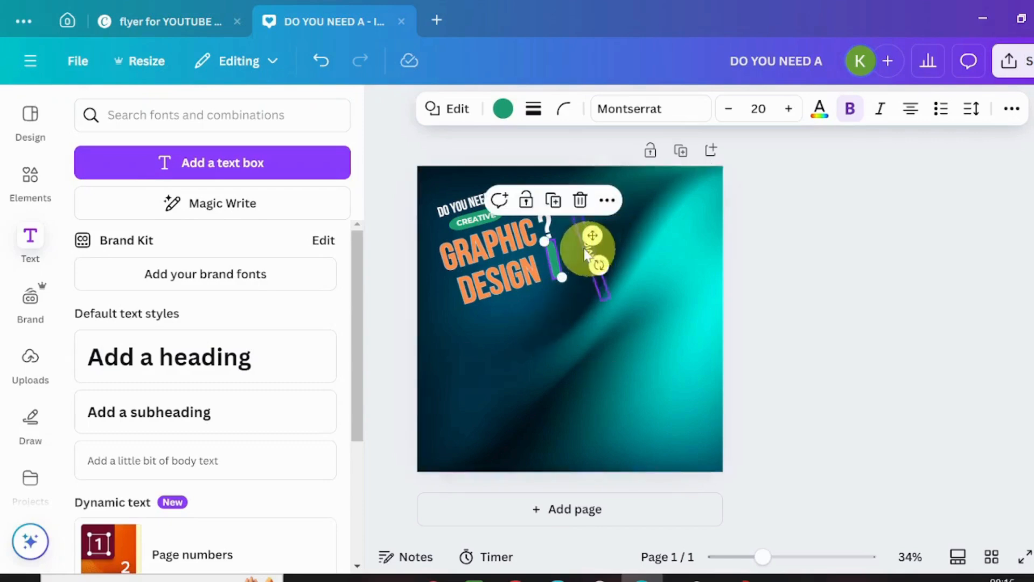
Move the "SERVICE" text onto the vertical green shape and reorder the layers so the shape sits behind the text.
{"action": "left_click", "coordinate": [586, 253]}
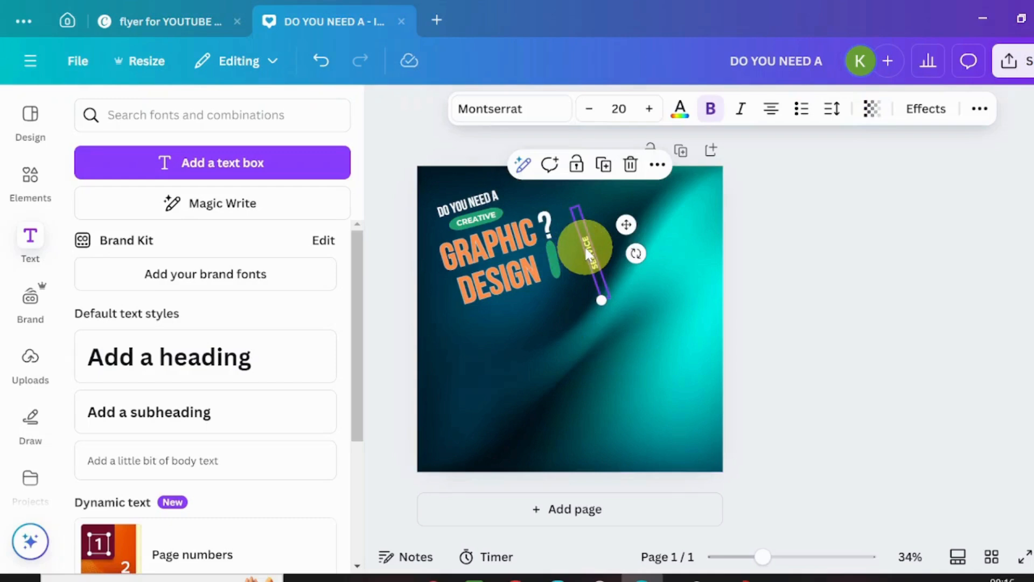
{"action": "left_click_drag", "start_coordinate": [628, 221], "coordinate": [609, 263]}
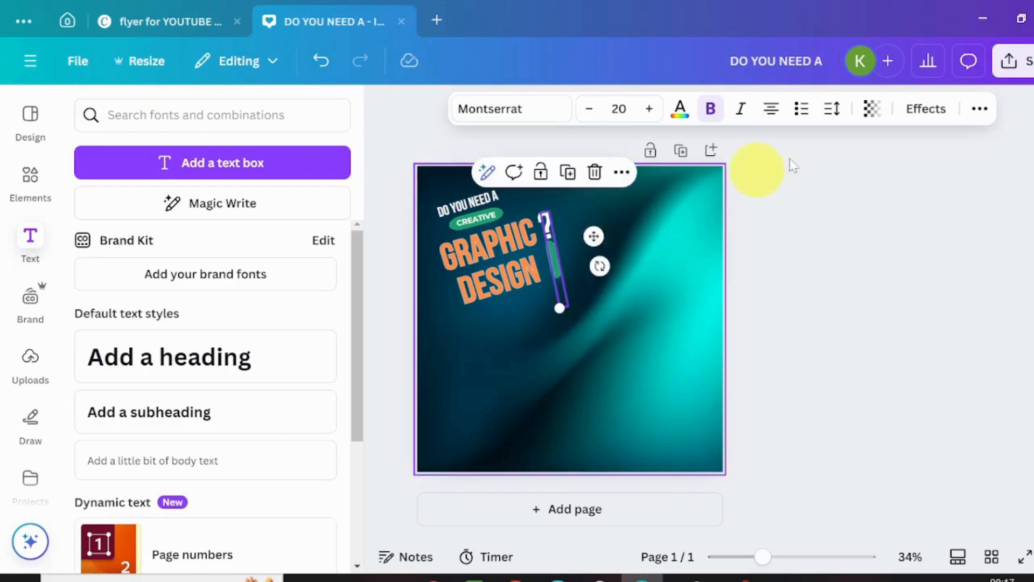
{"action": "left_click", "coordinate": [979, 110]}
{"action": "left_click", "coordinate": [937, 150]}
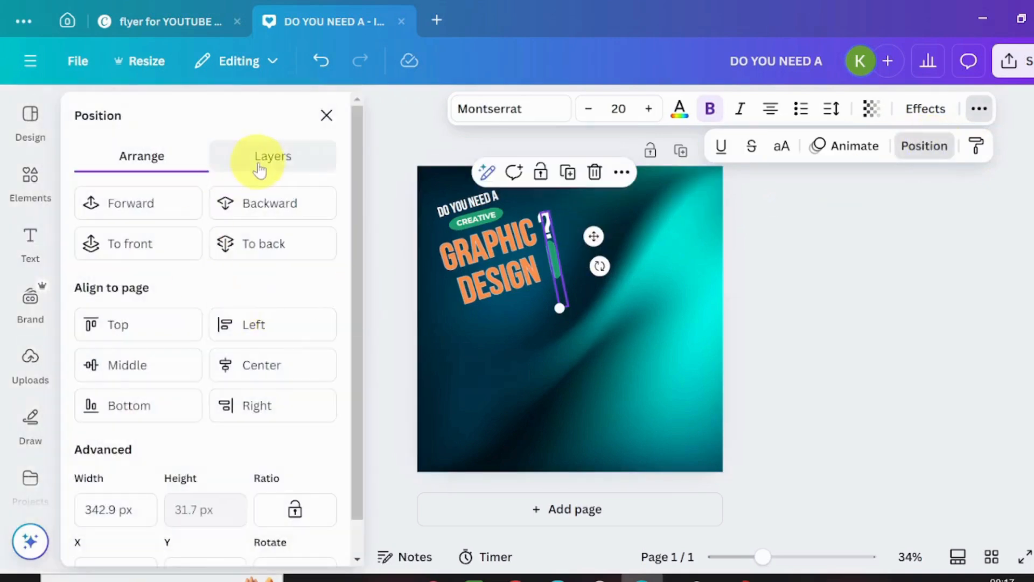
{"action": "left_click", "coordinate": [260, 170]}
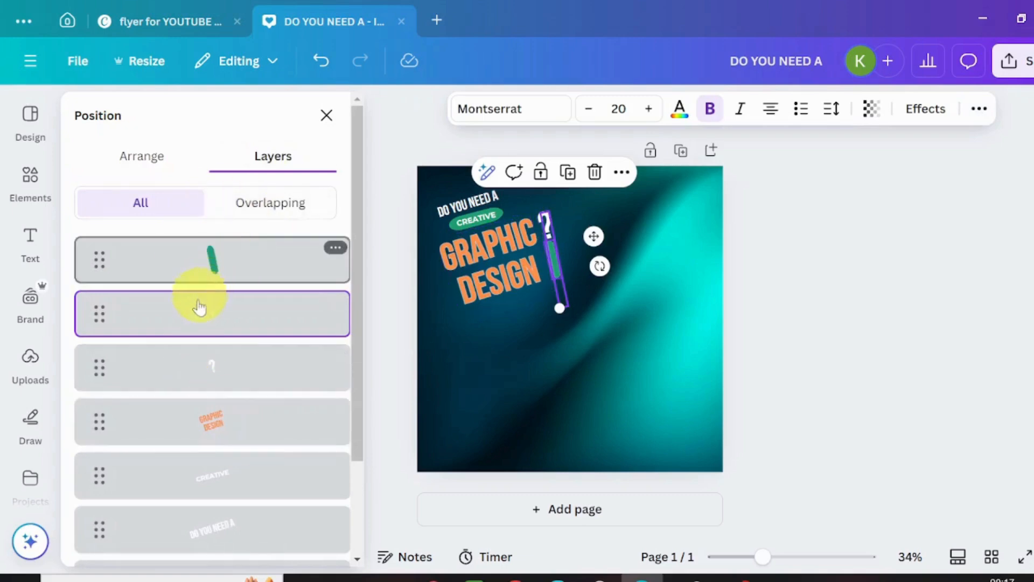
{"action": "left_click_drag", "start_coordinate": [205, 262], "coordinate": [208, 334]}
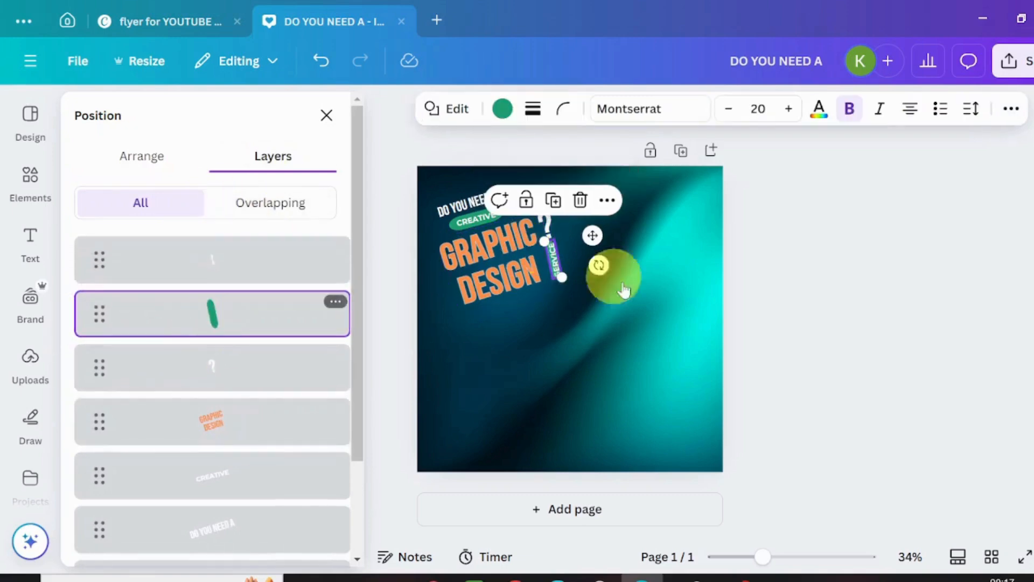
{"action": "left_click", "coordinate": [595, 332]}
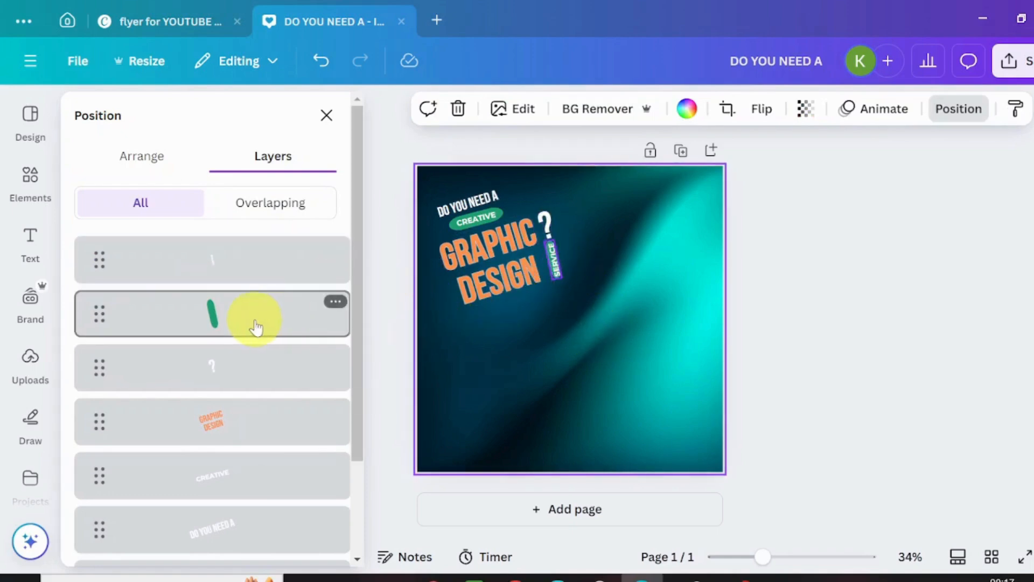
Slightly enlarge the vertical green shape behind "SERVICE" so it surrounds the text.
{"action": "left_click", "coordinate": [256, 326]}
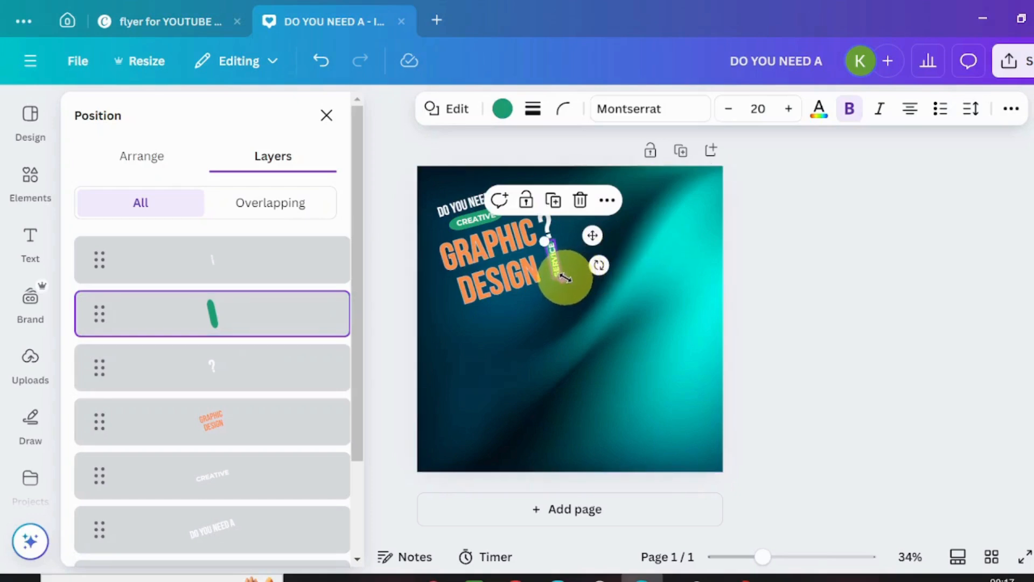
{"action": "left_click_drag", "start_coordinate": [565, 277], "coordinate": [566, 279]}
{"action": "left_click", "coordinate": [592, 401]}
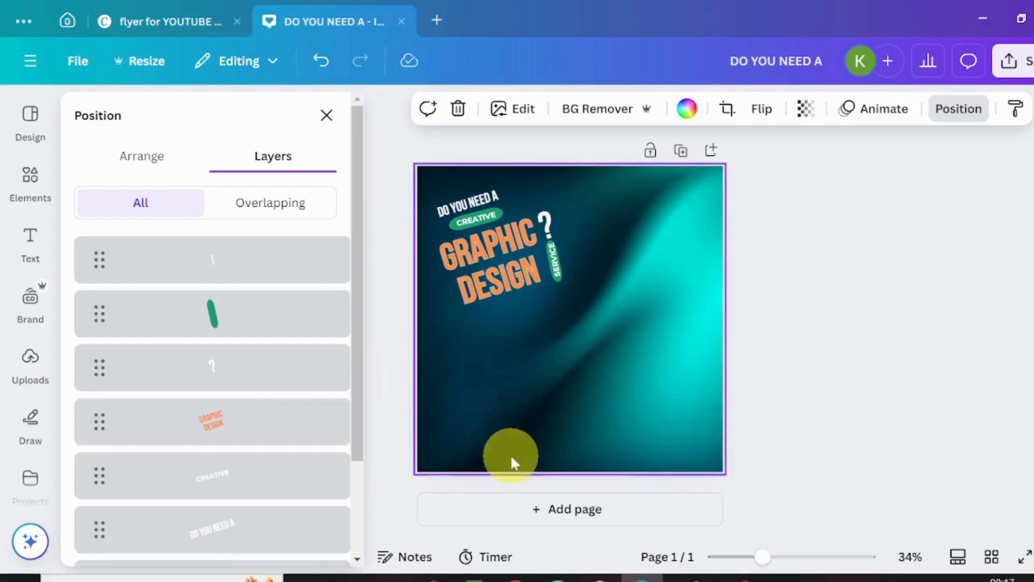
Search the elements for "EDITABLE 8 SECTION PIE CHART" and place the multicoloured eight-slice pie graphic below the headline.
{"action": "left_click", "coordinate": [27, 175]}
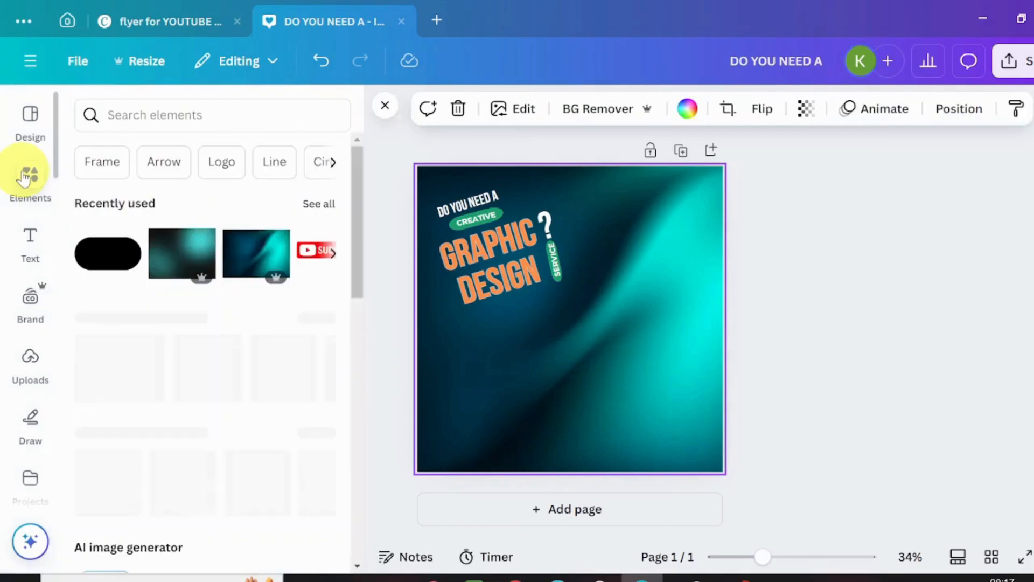
{"action": "left_click", "coordinate": [164, 114]}
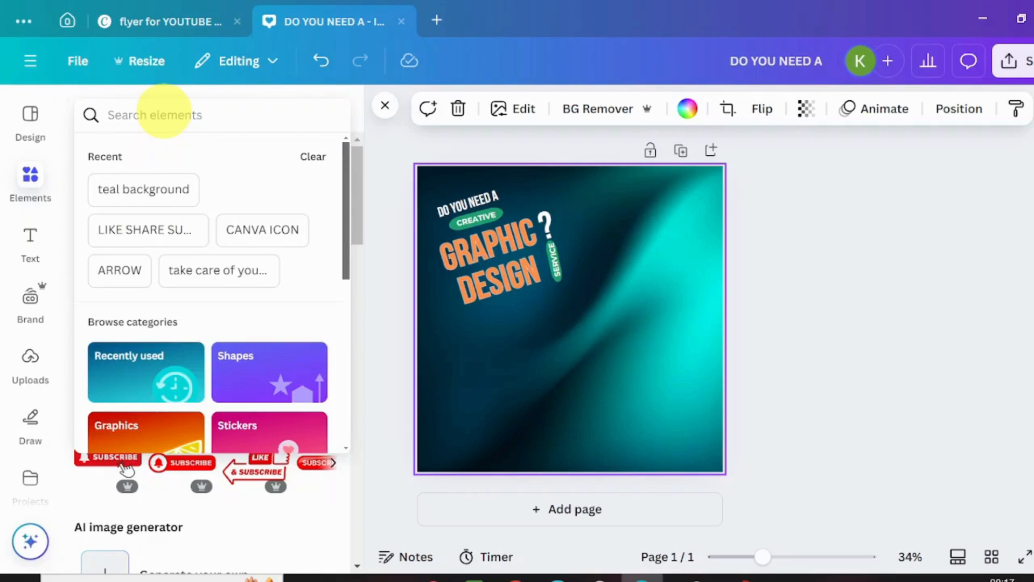
{"action": "type", "text": "PI"}
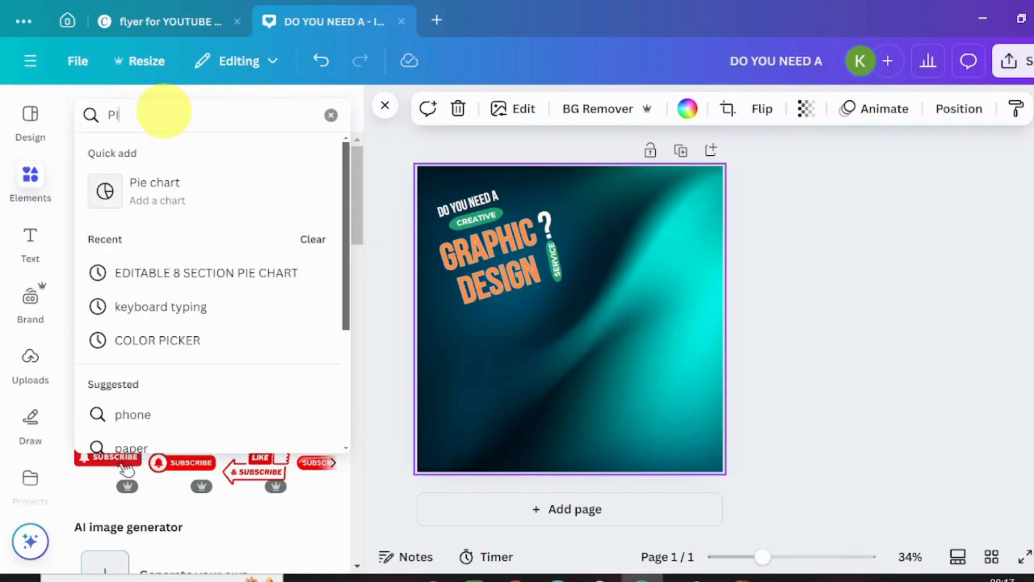
{"action": "type", "text": "E CHART"}
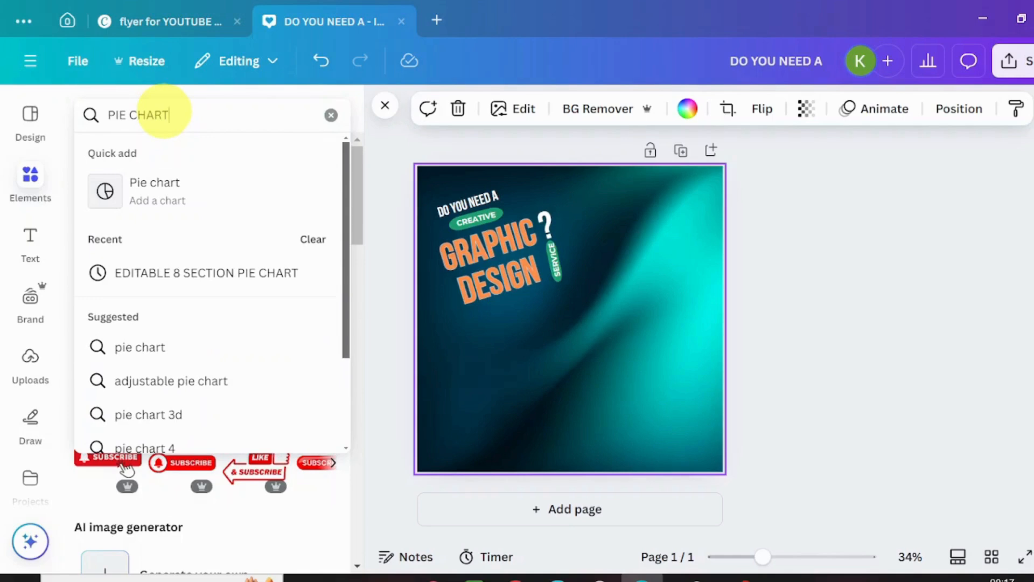
{"action": "left_click", "coordinate": [139, 275]}
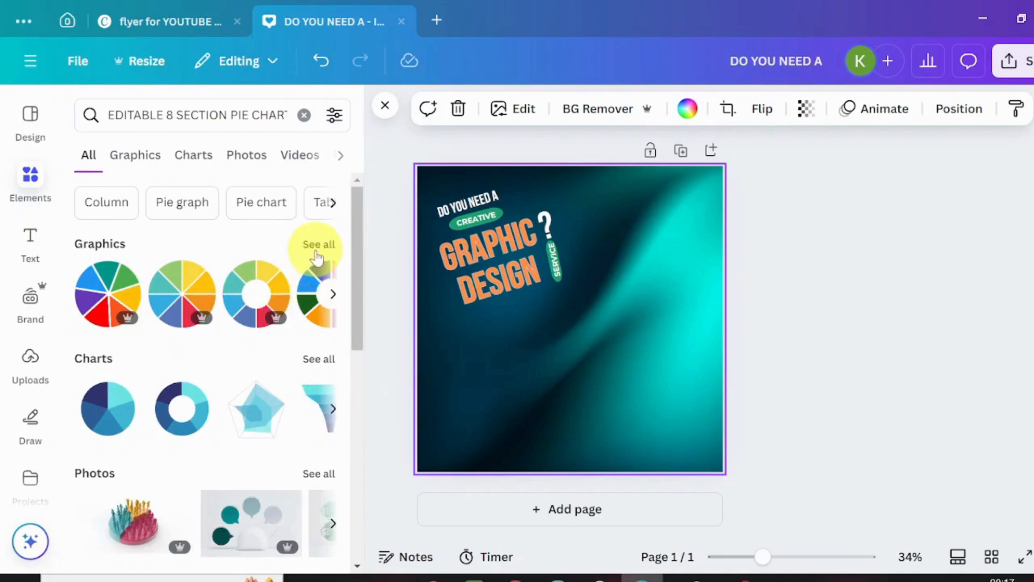
{"action": "left_click", "coordinate": [317, 253]}
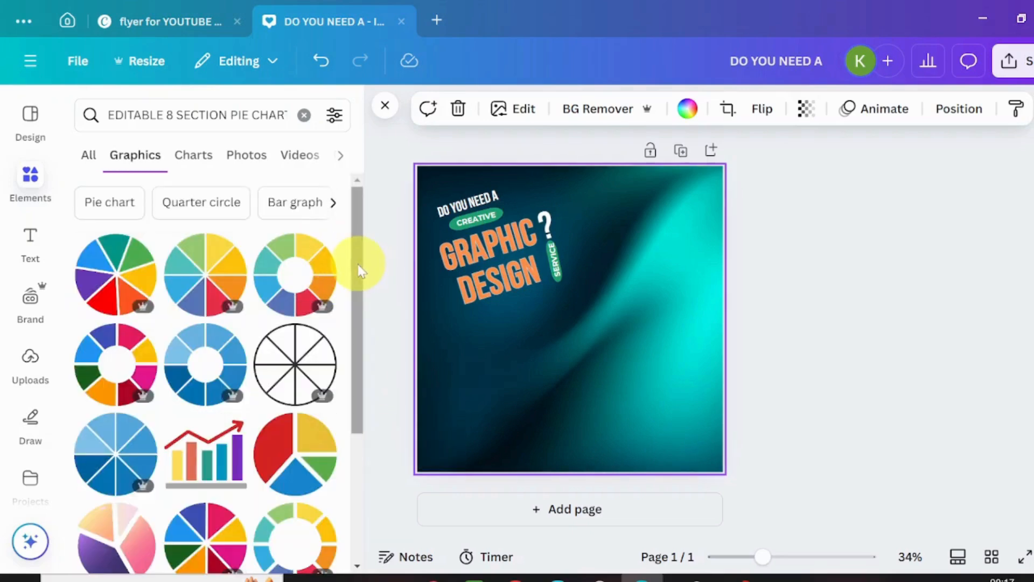
{"action": "mouse_move", "coordinate": [357, 263]}
{"action": "left_mouse_down"}
{"action": "mouse_move", "coordinate": [363, 293]}
{"action": "mouse_move", "coordinate": [359, 275]}
{"action": "left_mouse_up"}
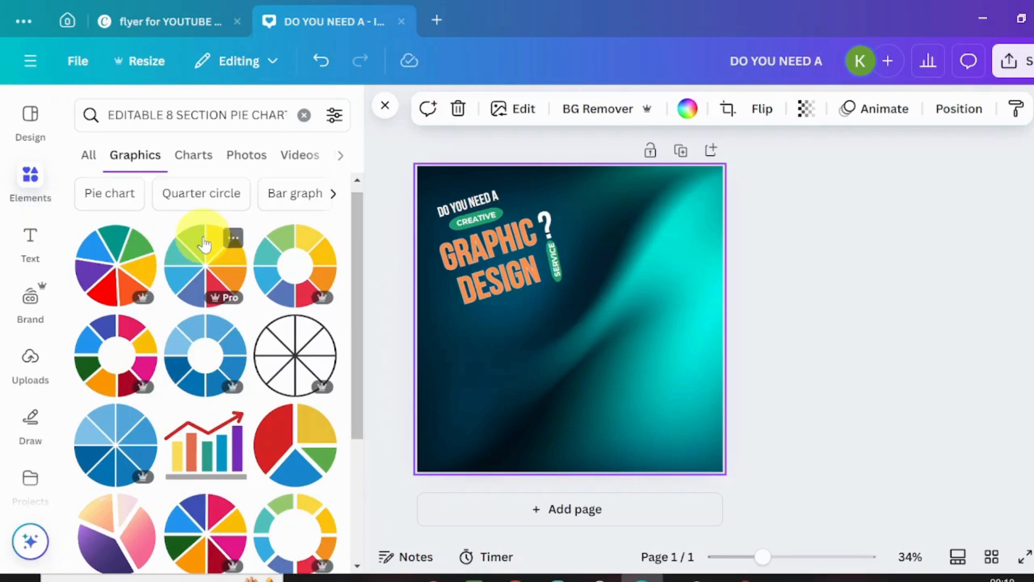
{"action": "left_click_drag", "start_coordinate": [204, 244], "coordinate": [553, 393]}
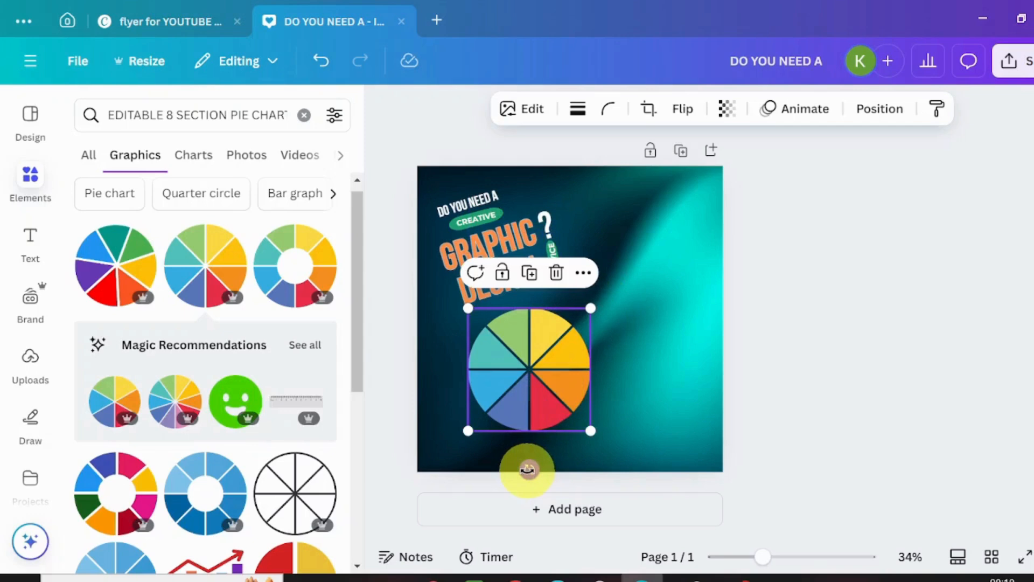
Tilt the pie graphic counterclockwise, enlarge it and position it directly beneath the word "DESIGN".
{"action": "left_click_drag", "start_coordinate": [528, 469], "coordinate": [567, 476]}
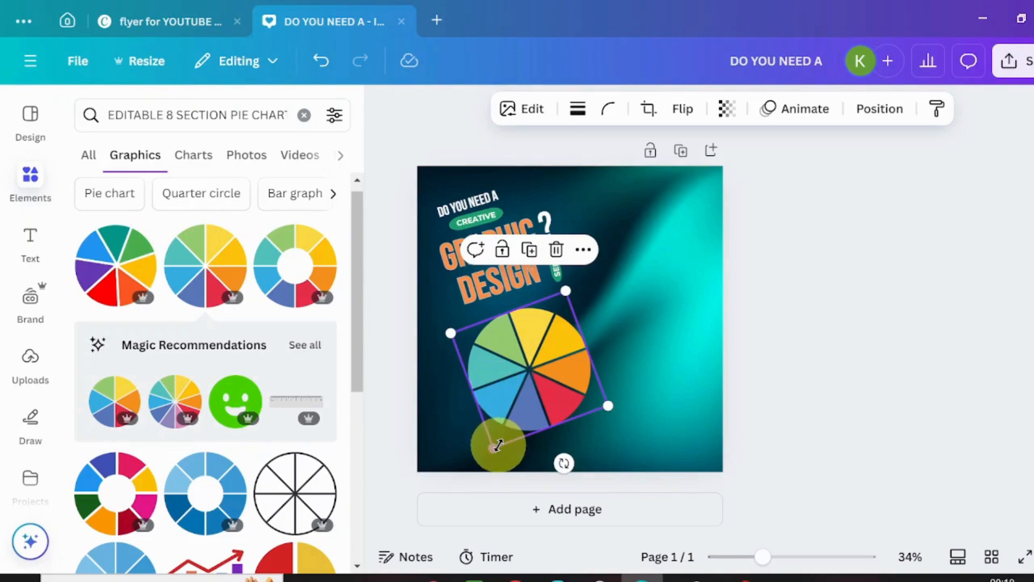
{"action": "left_click_drag", "start_coordinate": [496, 447], "coordinate": [488, 469]}
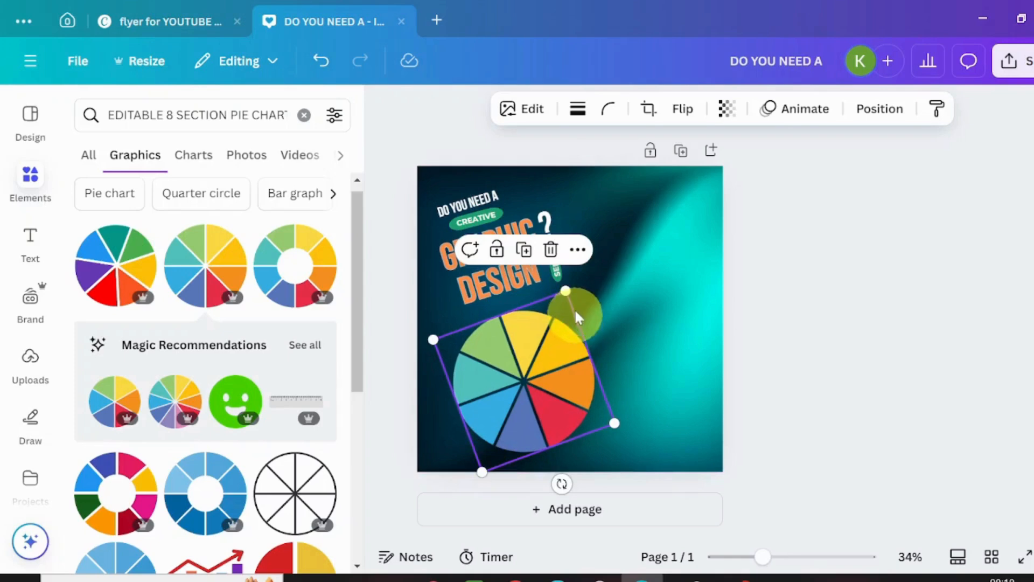
{"action": "mouse_move", "coordinate": [569, 289]}
{"action": "left_mouse_down"}
{"action": "mouse_move", "coordinate": [581, 269]}
{"action": "mouse_move", "coordinate": [585, 277]}
{"action": "left_mouse_up"}
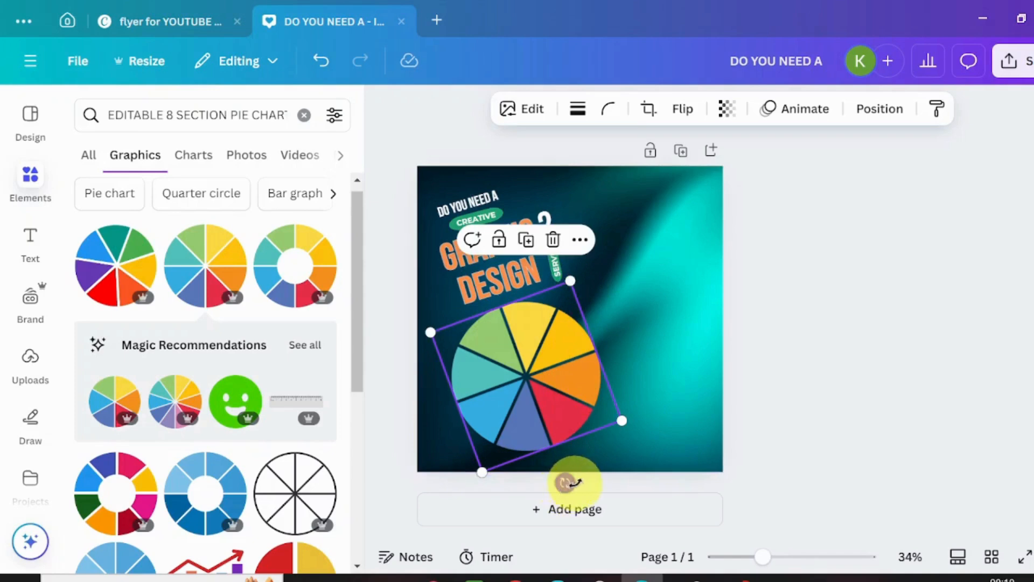
{"action": "left_click_drag", "start_coordinate": [567, 482], "coordinate": [576, 486]}
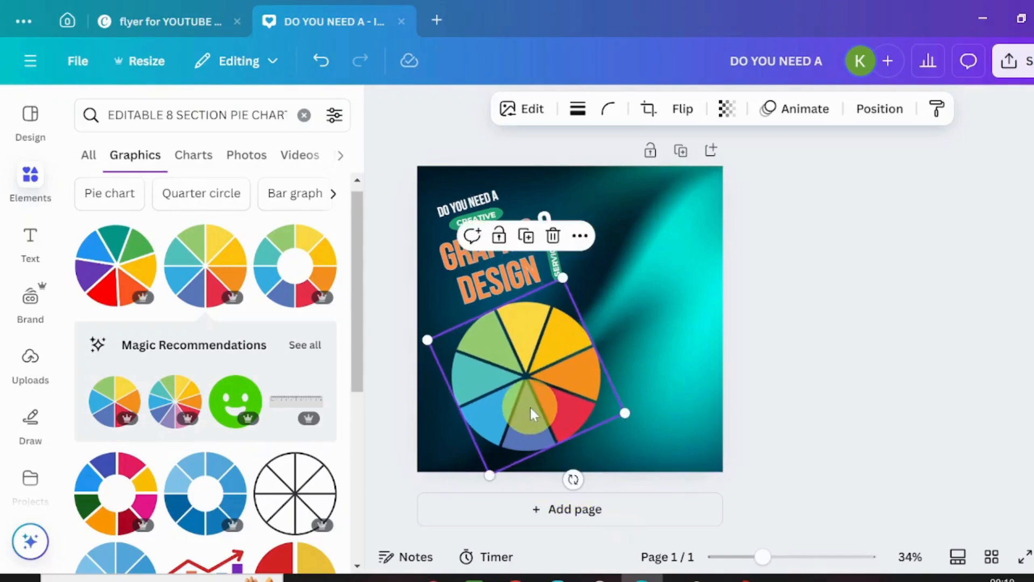
{"action": "left_click_drag", "start_coordinate": [531, 404], "coordinate": [548, 403]}
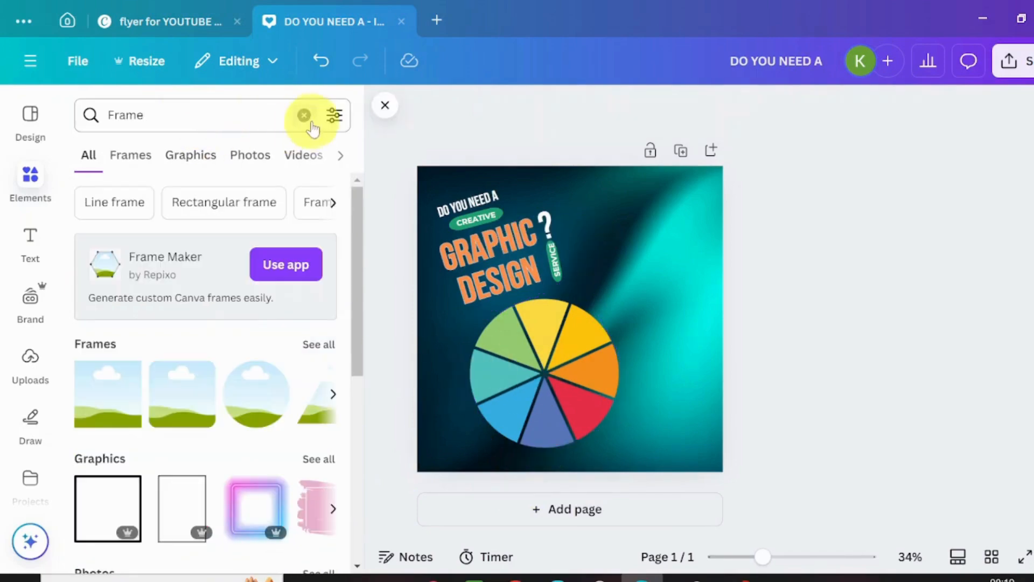
Search the elements for "POLLAROID FRAME" and add the stacked polaroid frame with a paper clip to the page.
{"action": "left_click", "coordinate": [304, 116]}
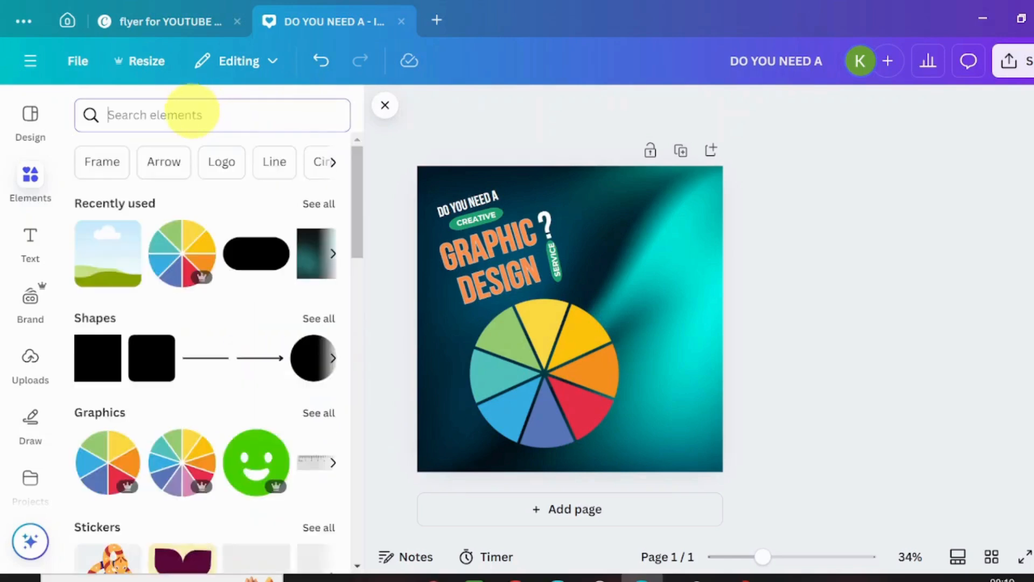
{"action": "type", "text": "POLL"}
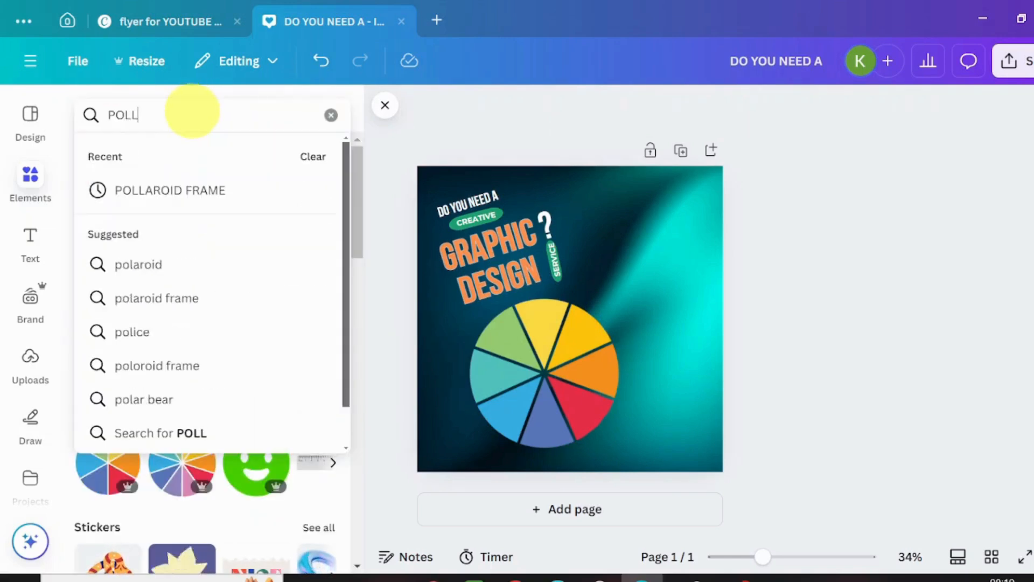
{"action": "left_click", "coordinate": [162, 198]}
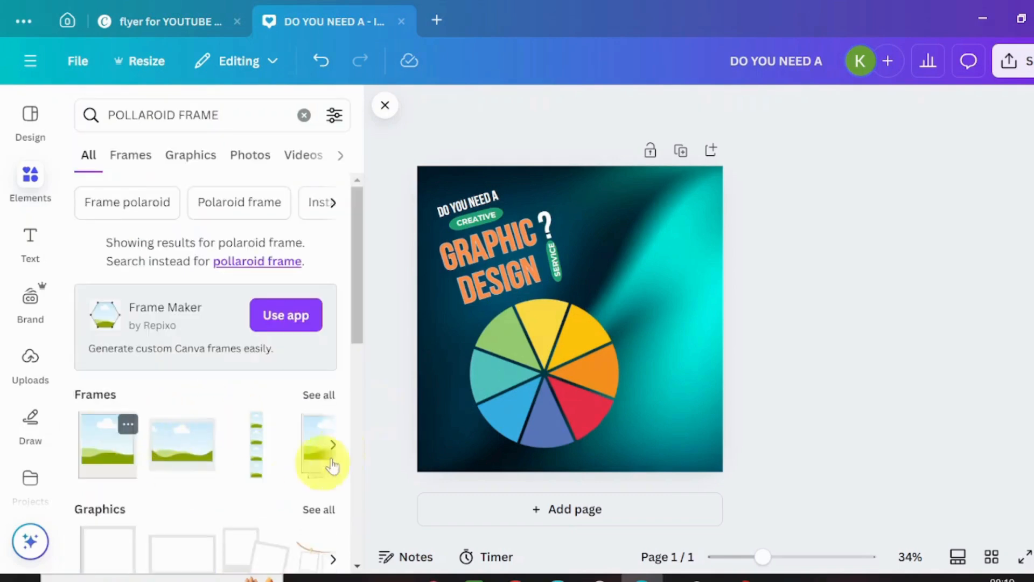
{"action": "left_click", "coordinate": [318, 398]}
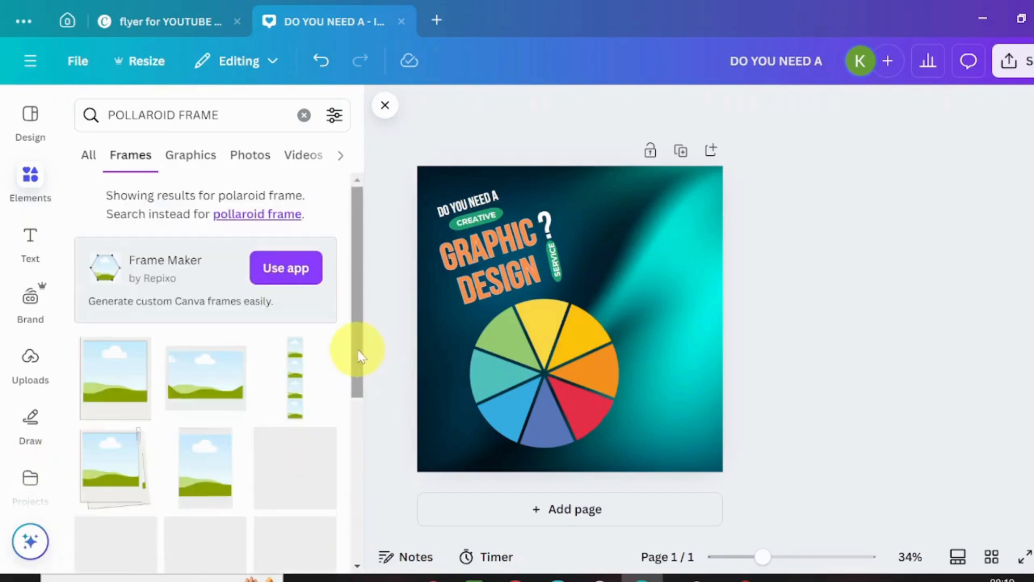
{"action": "left_click_drag", "start_coordinate": [360, 355], "coordinate": [335, 416]}
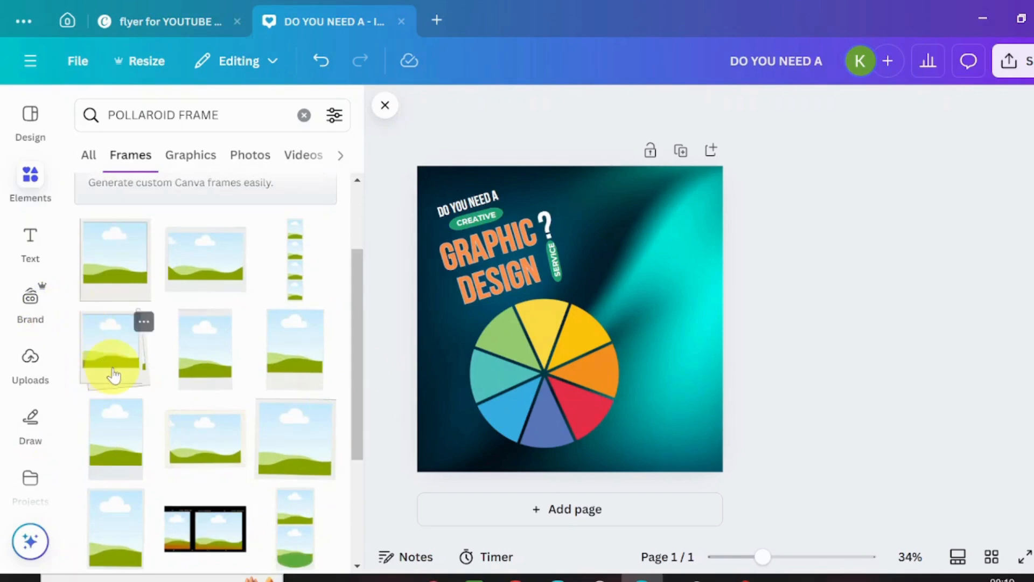
{"action": "left_click_drag", "start_coordinate": [113, 375], "coordinate": [587, 368]}
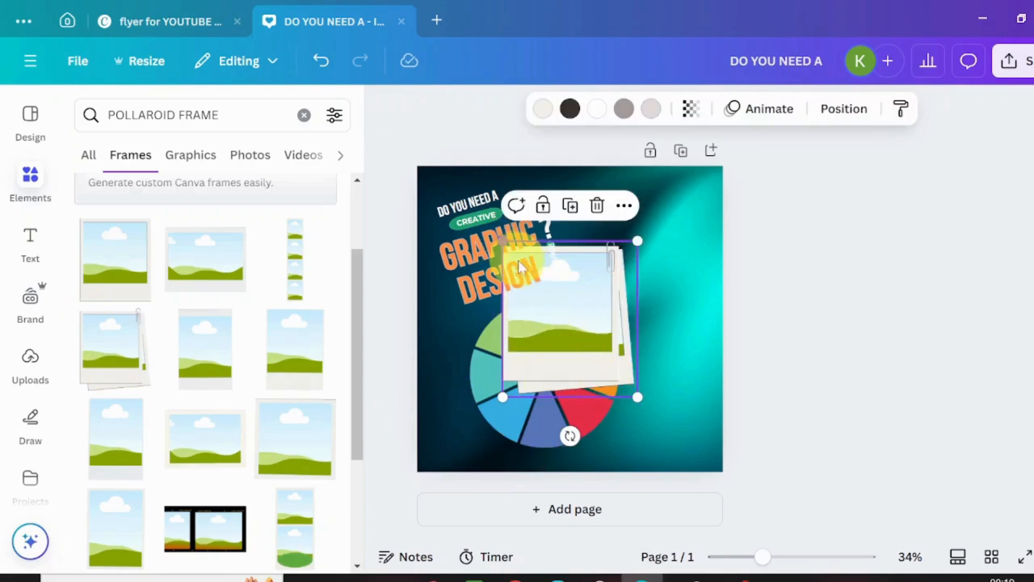
Shrink the polaroid frame, tilt it clockwise or counterclockwise to match the pie graphic and centre it over the slices.
{"action": "left_click_drag", "start_coordinate": [504, 243], "coordinate": [559, 305]}
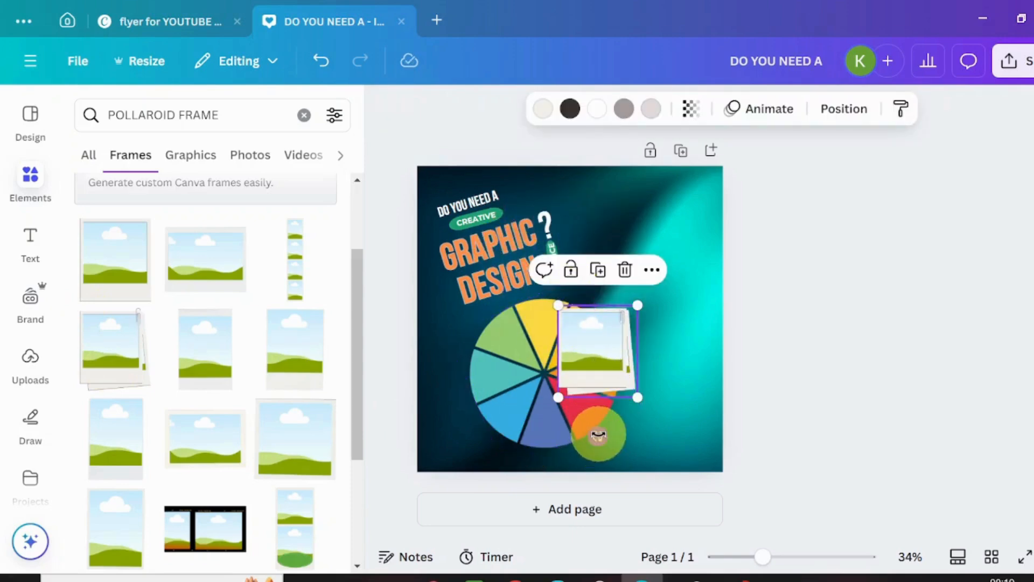
{"action": "left_click_drag", "start_coordinate": [598, 436], "coordinate": [639, 445]}
{"action": "left_click_drag", "start_coordinate": [594, 345], "coordinate": [540, 366]}
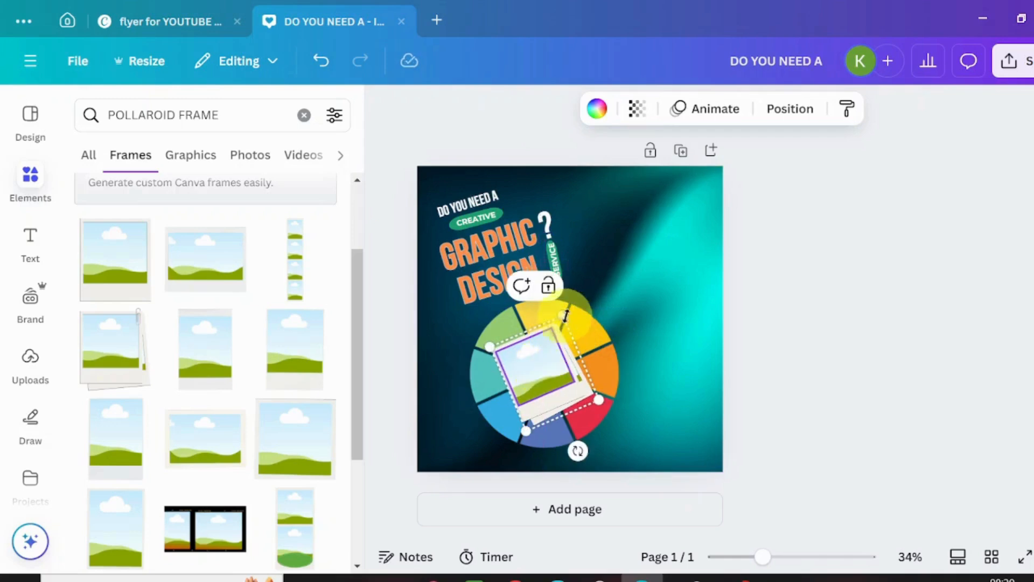
{"action": "left_click_drag", "start_coordinate": [561, 325], "coordinate": [548, 361]}
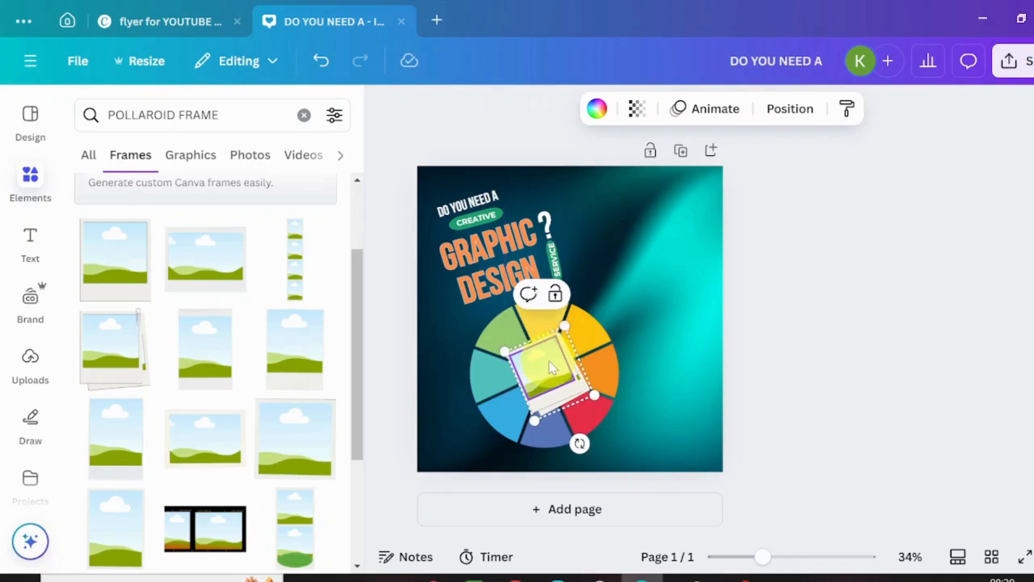
{"action": "left_click_drag", "start_coordinate": [564, 324], "coordinate": [560, 340]}
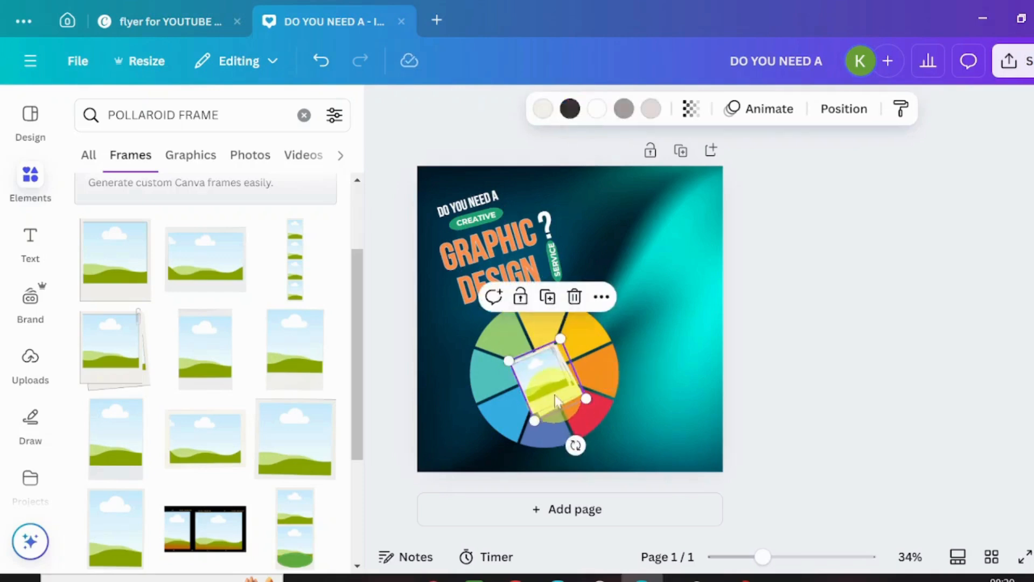
{"action": "left_click_drag", "start_coordinate": [555, 399], "coordinate": [555, 392]}
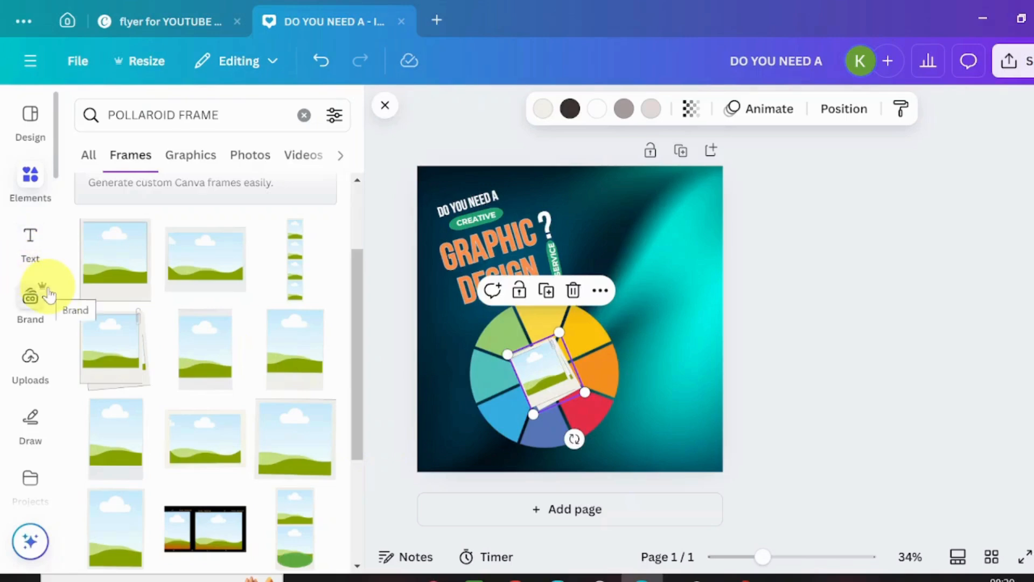
Add the uploaded cut-out portrait of a woman on a black background to the page.
{"action": "left_click", "coordinate": [28, 360]}
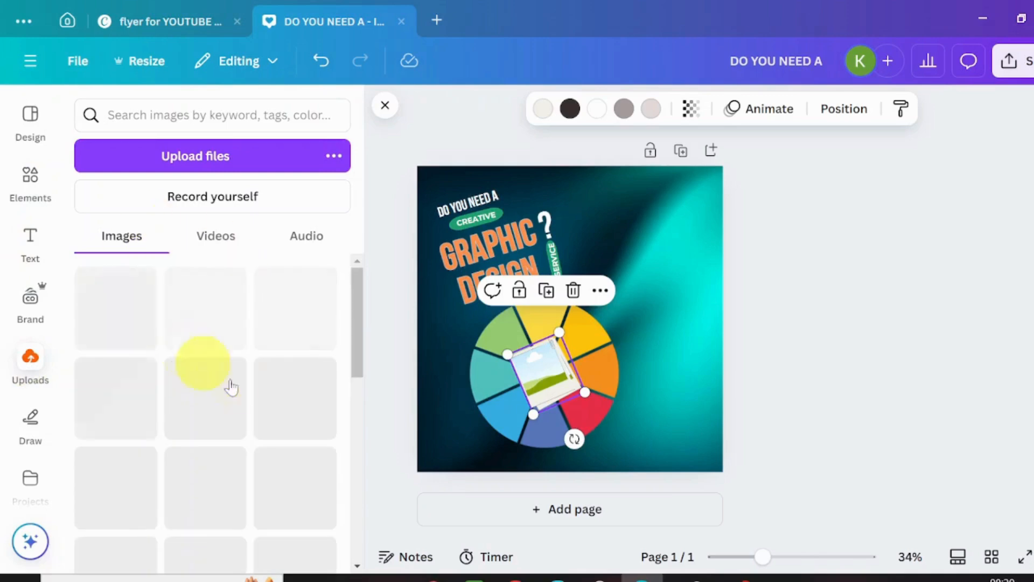
{"action": "left_click_drag", "start_coordinate": [357, 286], "coordinate": [358, 461]}
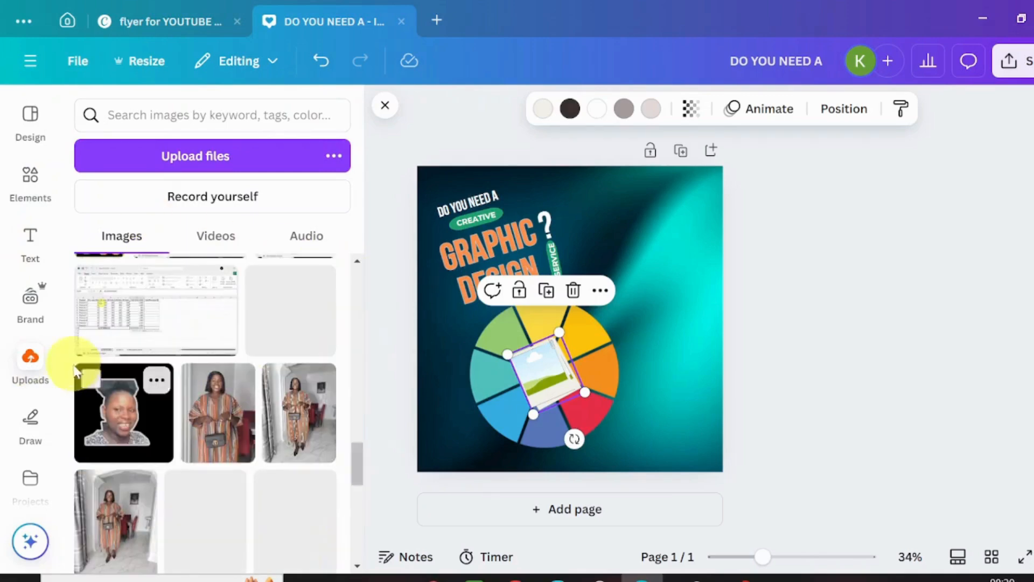
{"action": "left_click", "coordinate": [90, 380]}
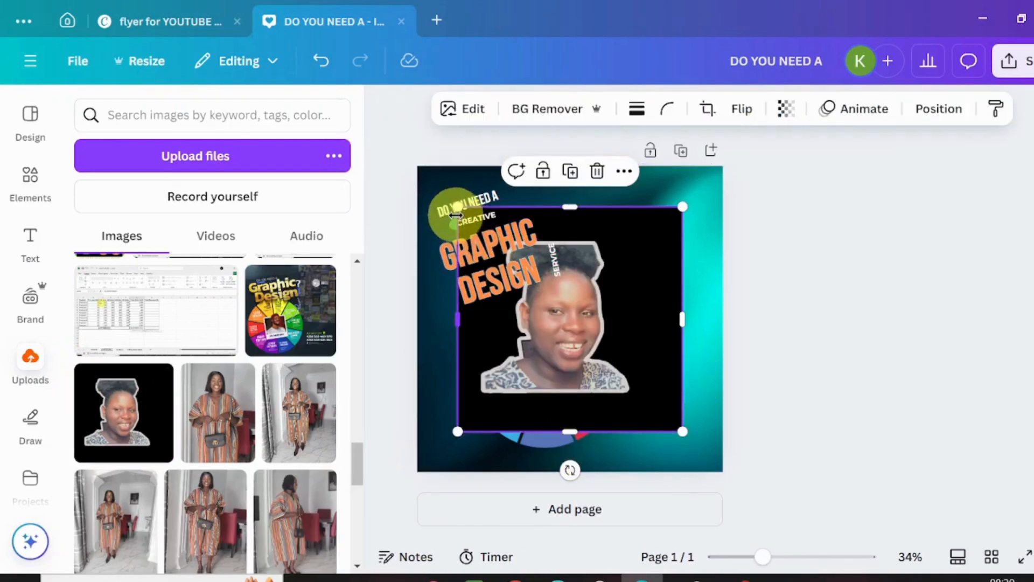
Shrink the portrait beside the polaroid frame and trim its black margins close to the head and shoulders.
{"action": "left_click_drag", "start_coordinate": [456, 215], "coordinate": [564, 313]}
{"action": "left_click_drag", "start_coordinate": [628, 312], "coordinate": [623, 319]}
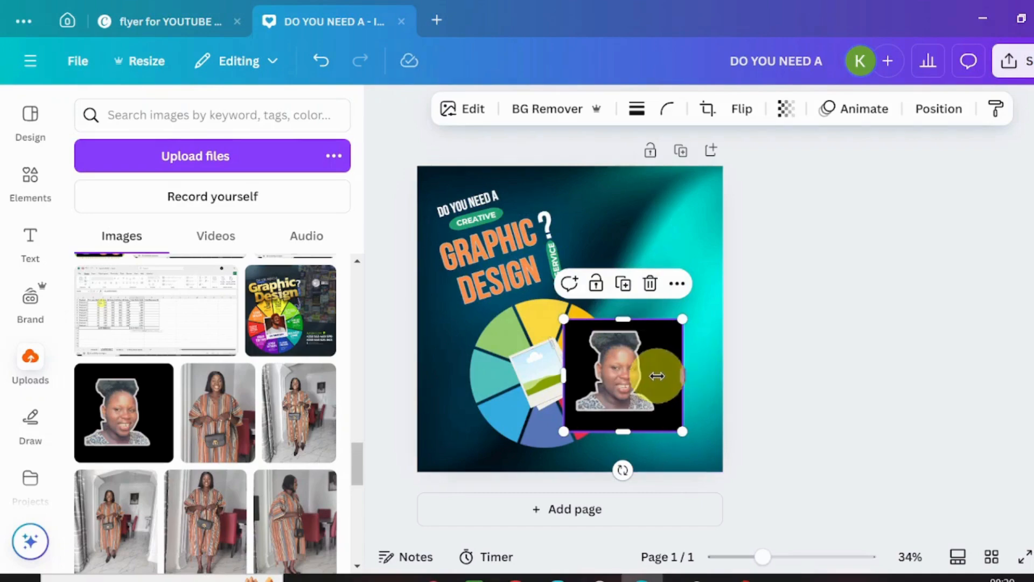
{"action": "left_click_drag", "start_coordinate": [680, 376], "coordinate": [659, 376]}
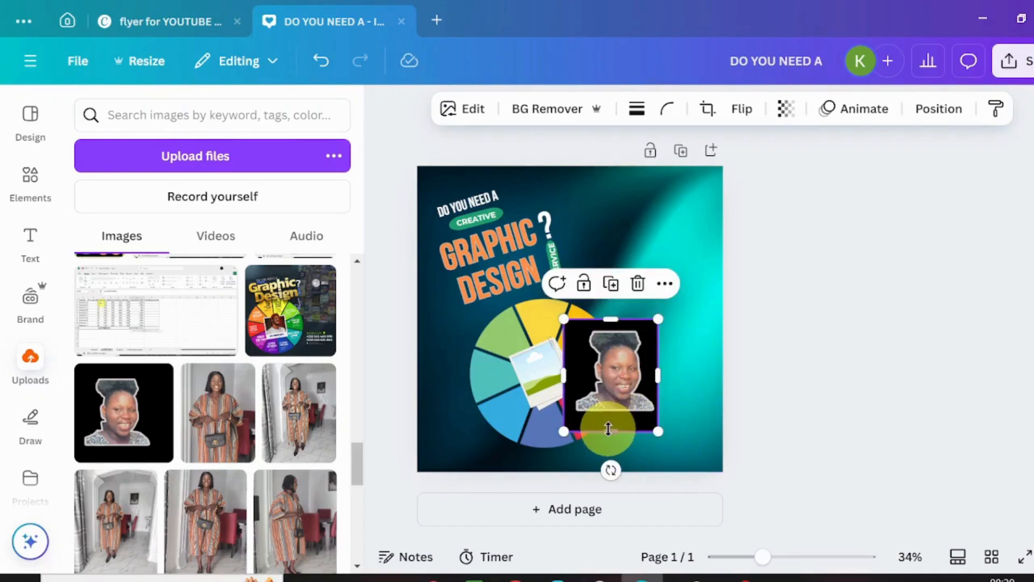
{"action": "left_click_drag", "start_coordinate": [608, 428], "coordinate": [608, 415]}
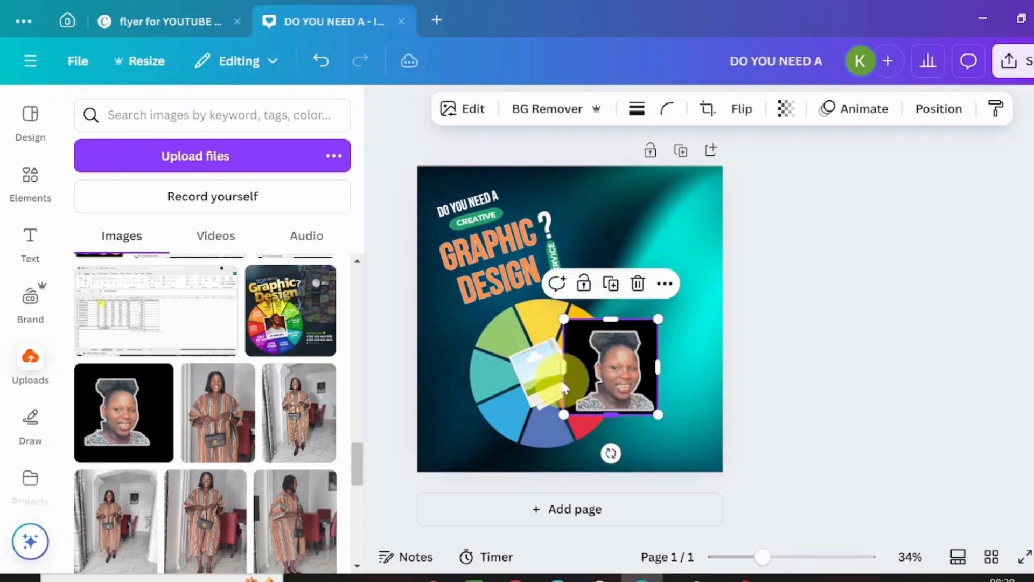
{"action": "left_click_drag", "start_coordinate": [566, 360], "coordinate": [575, 359]}
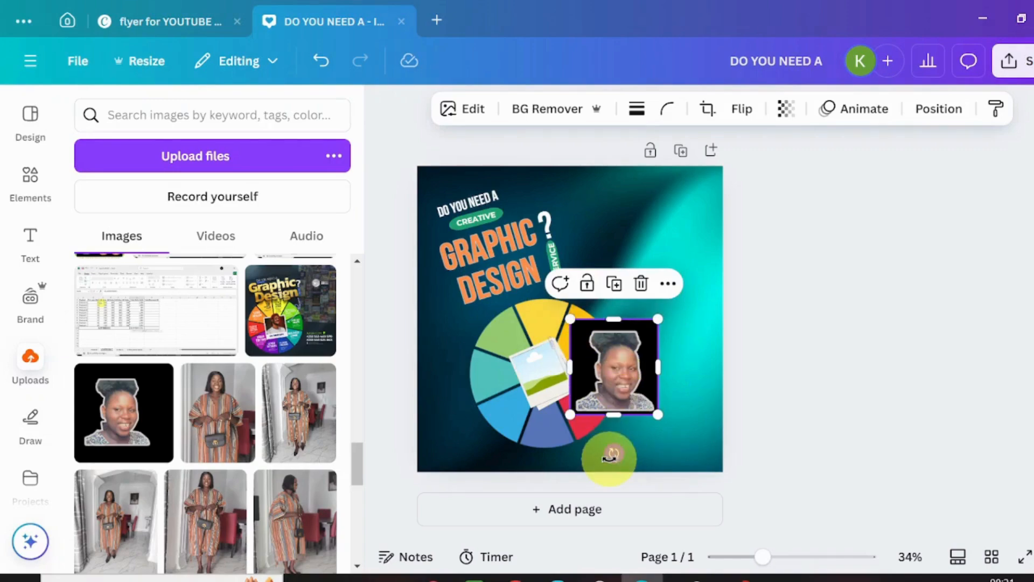
Tilt the trimmed portrait counterclockwise and drop it into the polaroid frame on the pie graphic.
{"action": "left_click_drag", "start_coordinate": [610, 457], "coordinate": [642, 450]}
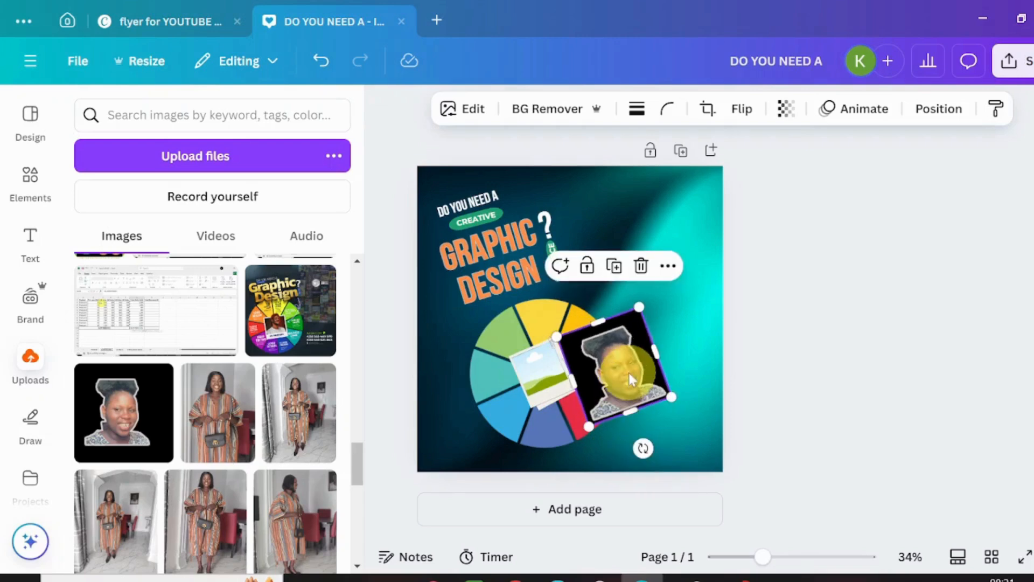
{"action": "left_click_drag", "start_coordinate": [629, 370], "coordinate": [554, 375]}
{"action": "left_click", "coordinate": [687, 489]}
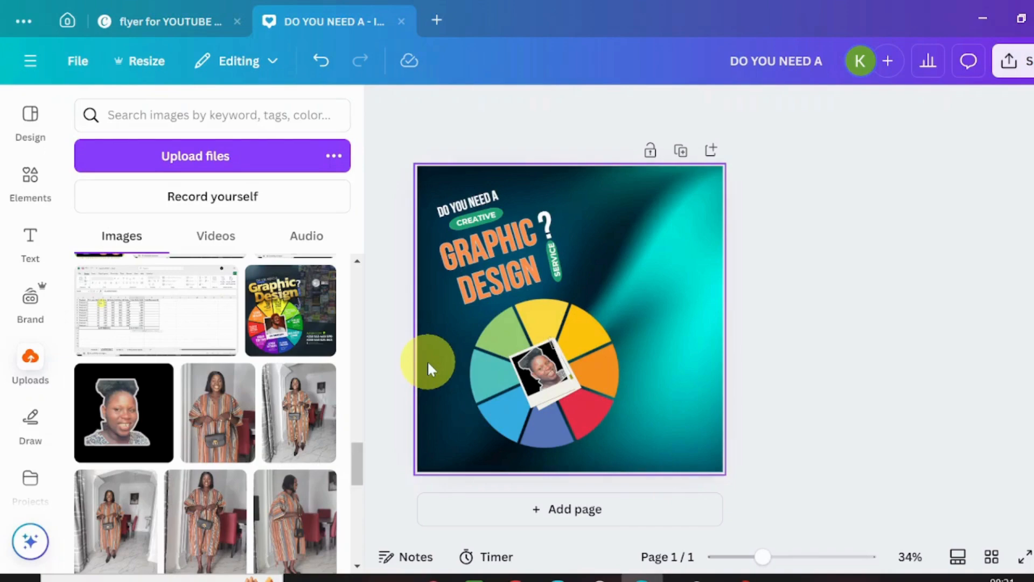
Crop the framed portrait by enlarging it inside the polaroid and rotating it to -5.1 so the face fills the opening.
{"action": "left_click", "coordinate": [541, 369]}
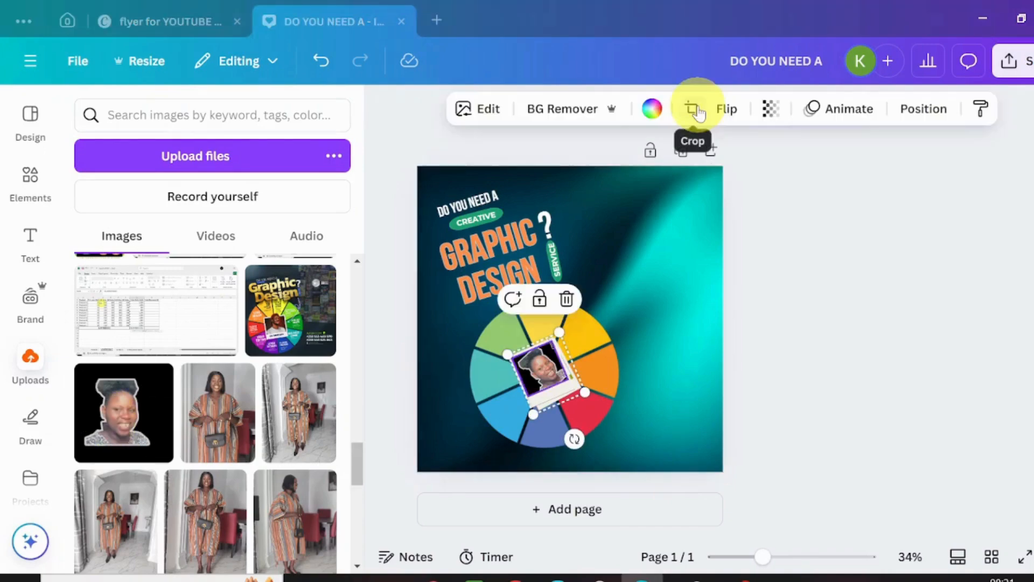
{"action": "left_click", "coordinate": [696, 107]}
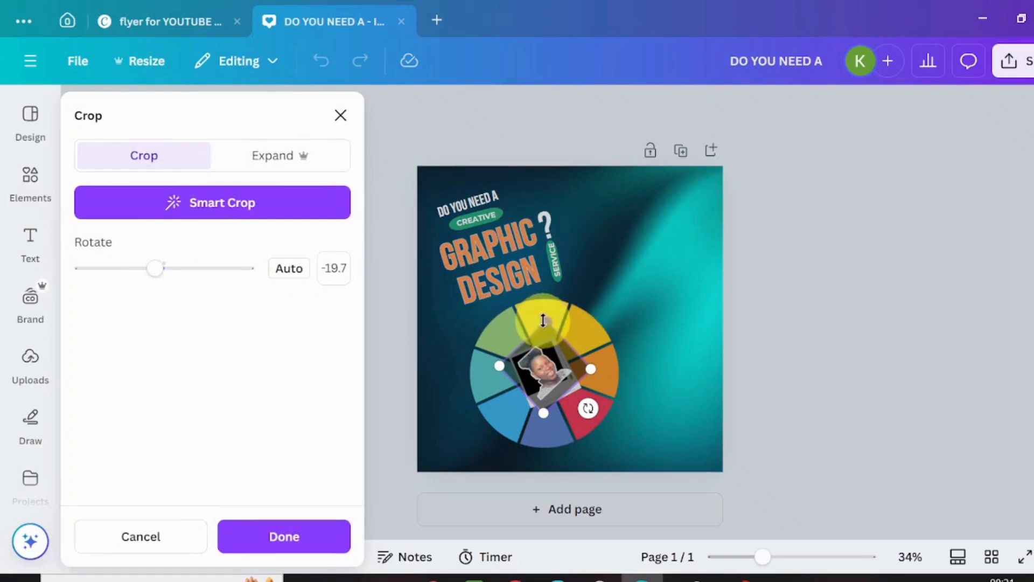
{"action": "mouse_move", "coordinate": [546, 320]}
{"action": "left_mouse_down"}
{"action": "mouse_move", "coordinate": [550, 296]}
{"action": "mouse_move", "coordinate": [562, 293]}
{"action": "mouse_move", "coordinate": [555, 303]}
{"action": "left_mouse_up"}
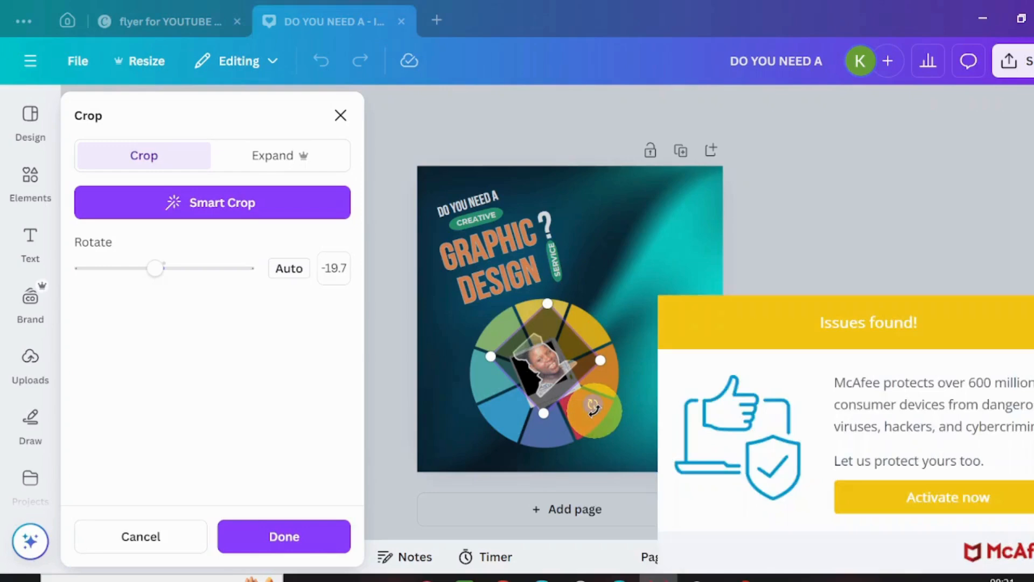
{"action": "left_click_drag", "start_coordinate": [593, 407], "coordinate": [582, 426]}
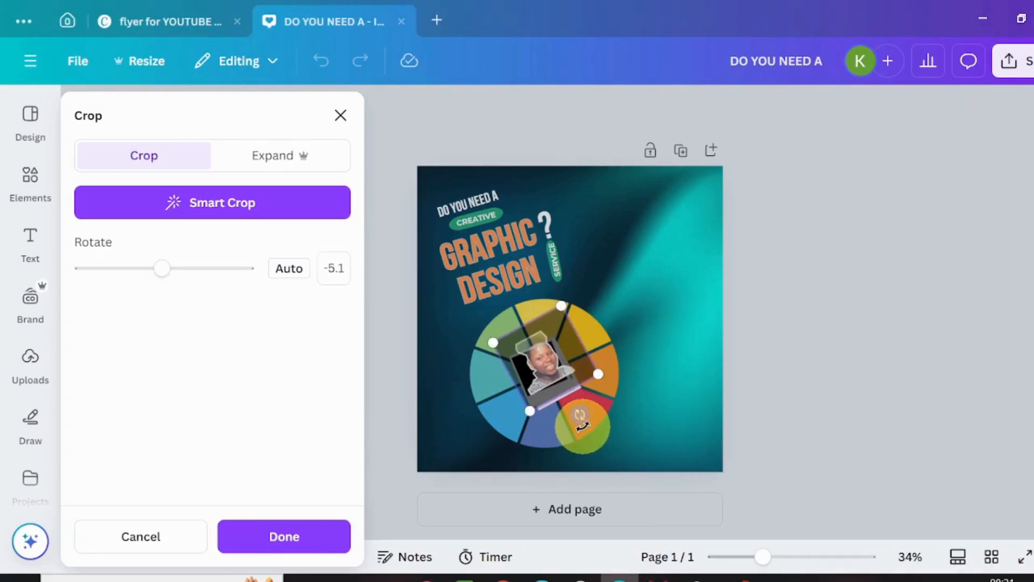
{"action": "left_click", "coordinate": [315, 551]}
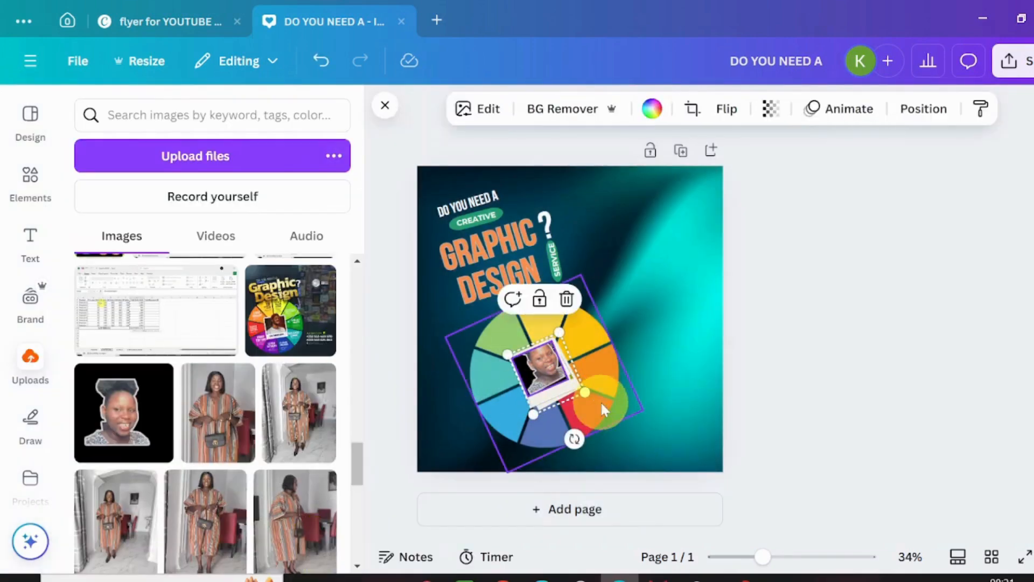
Add a second copy of the uploaded cut-out portrait, trim its black margins on all four sides and remove its background.
{"action": "left_click", "coordinate": [107, 415]}
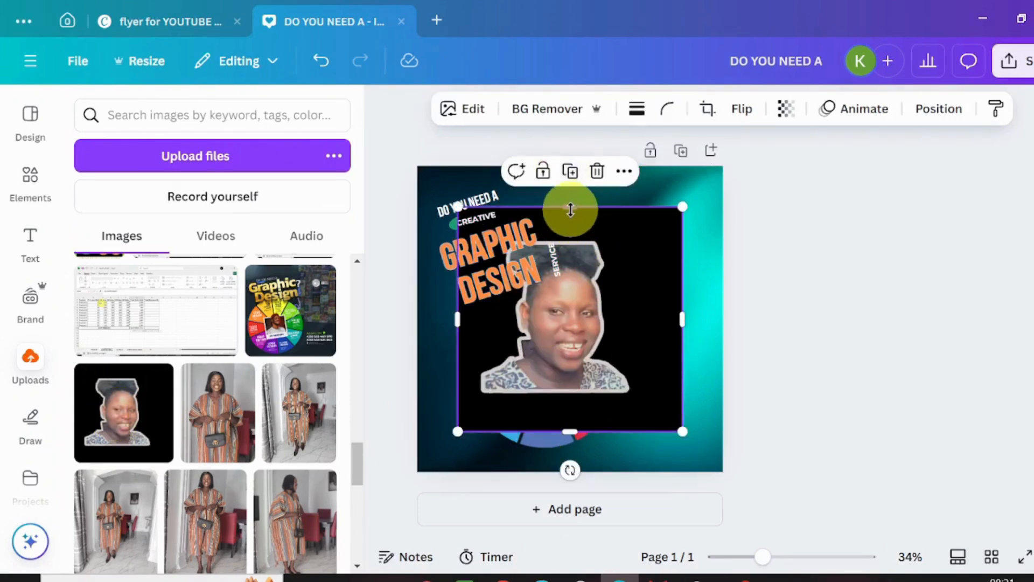
{"action": "left_click_drag", "start_coordinate": [570, 206], "coordinate": [564, 233]}
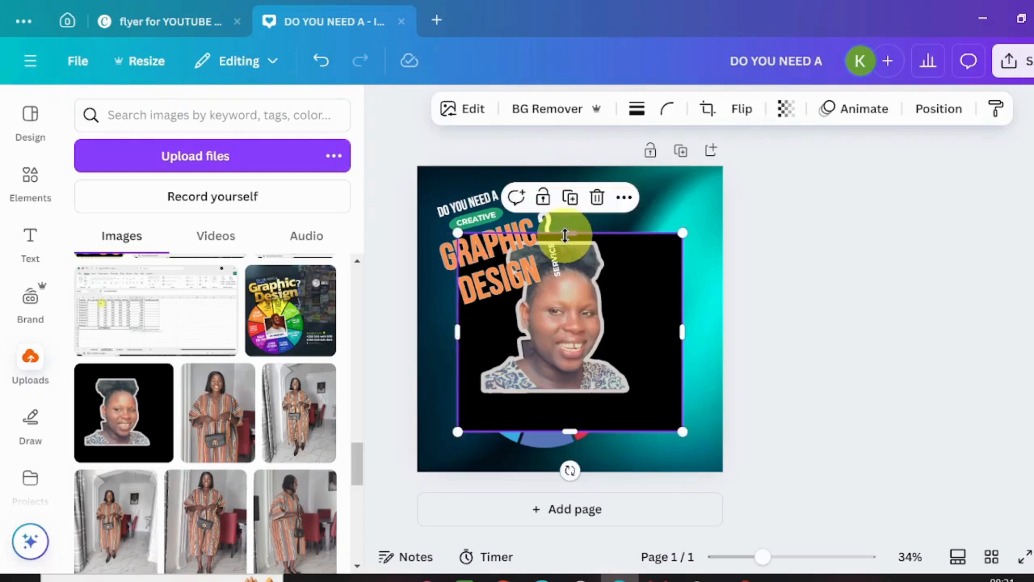
{"action": "left_click_drag", "start_coordinate": [457, 333], "coordinate": [476, 332]}
{"action": "left_click_drag", "start_coordinate": [575, 429], "coordinate": [584, 397]}
{"action": "left_click_drag", "start_coordinate": [680, 315], "coordinate": [634, 316]}
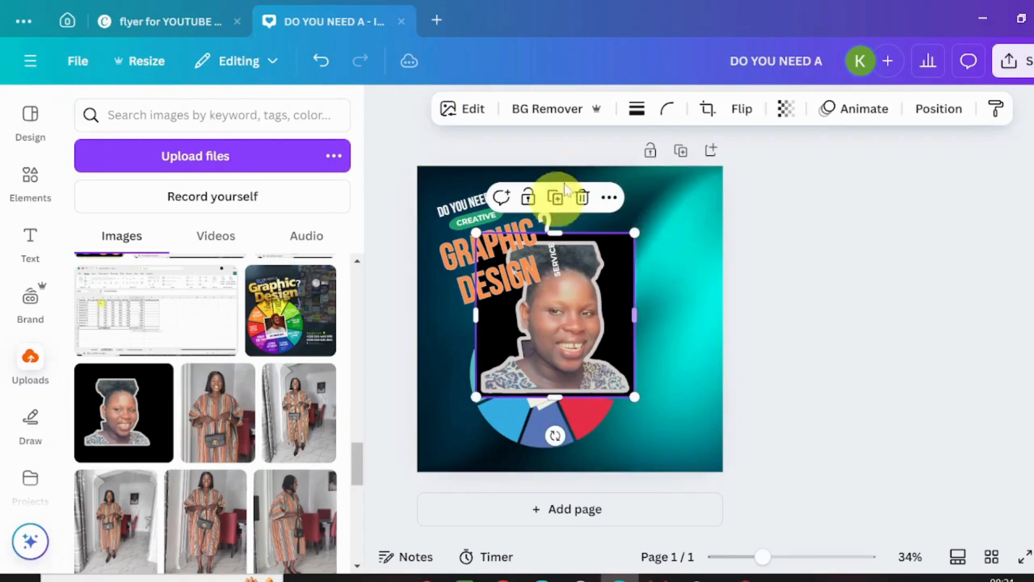
{"action": "left_click", "coordinate": [527, 122]}
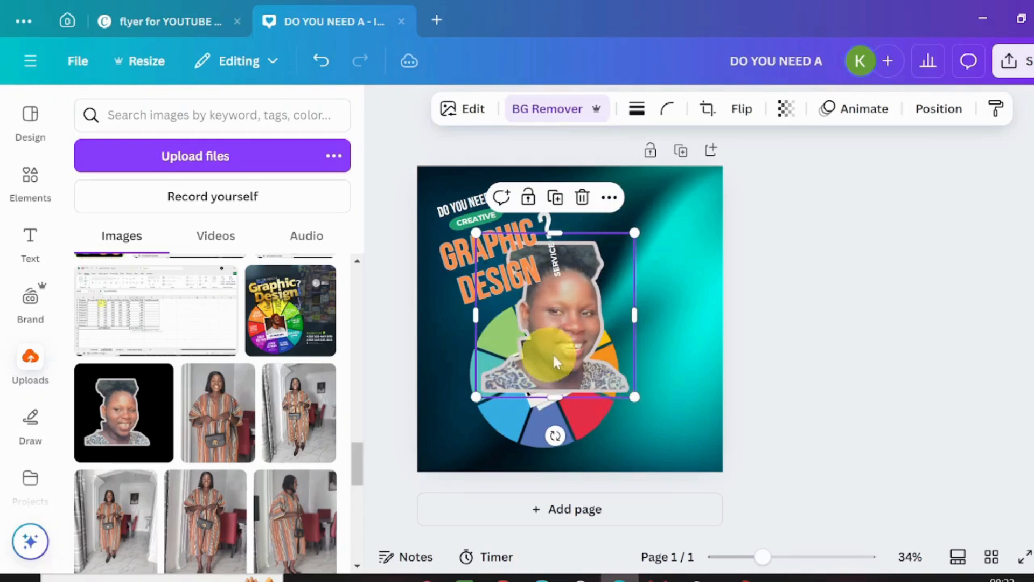
Tilt the background-free portrait counterclockwise, shrink it and move it over the polaroid in the middle of the pie.
{"action": "left_click_drag", "start_coordinate": [562, 352], "coordinate": [610, 384]}
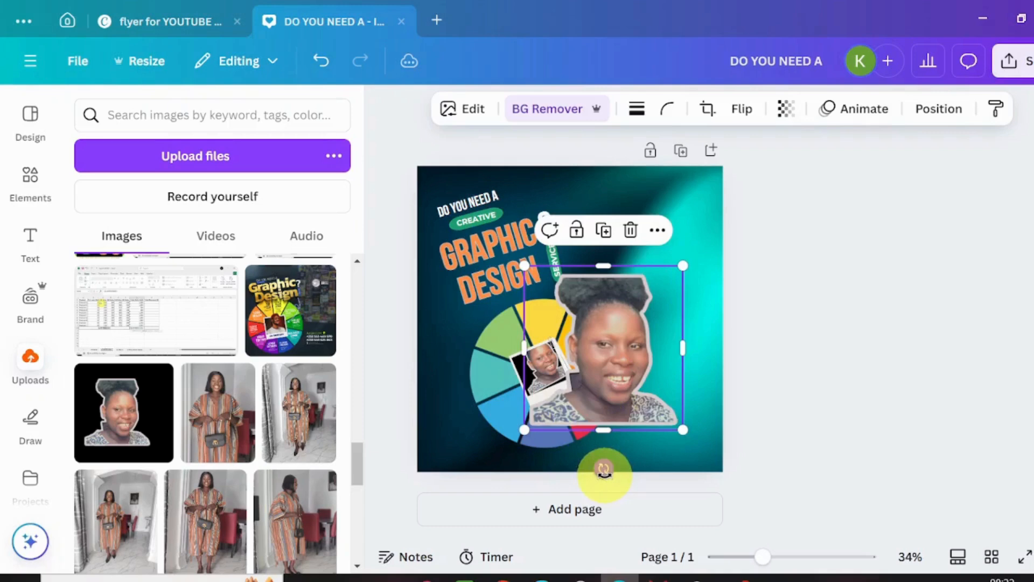
{"action": "left_click_drag", "start_coordinate": [604, 470], "coordinate": [661, 479]}
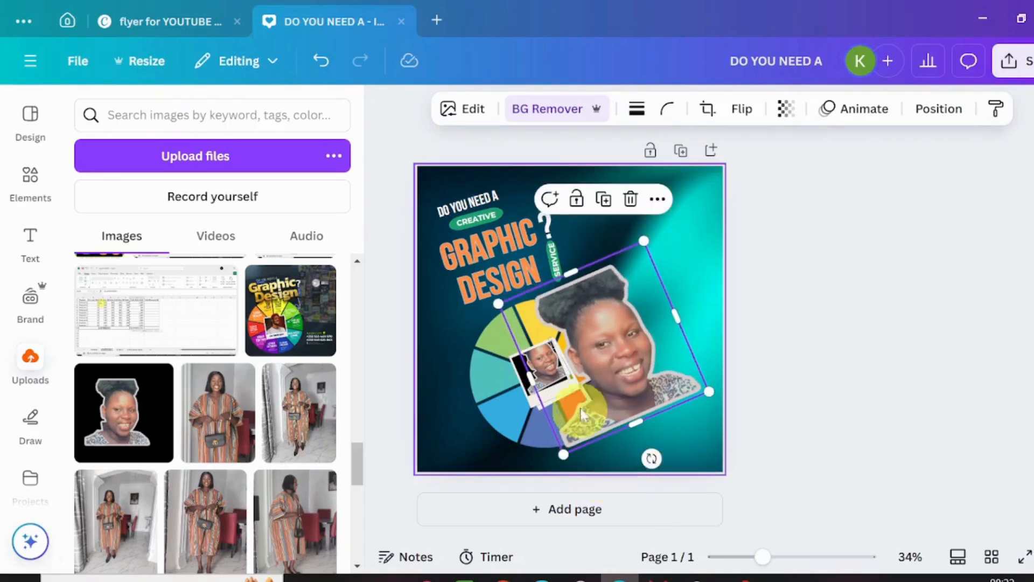
{"action": "left_click_drag", "start_coordinate": [614, 403], "coordinate": [552, 394]}
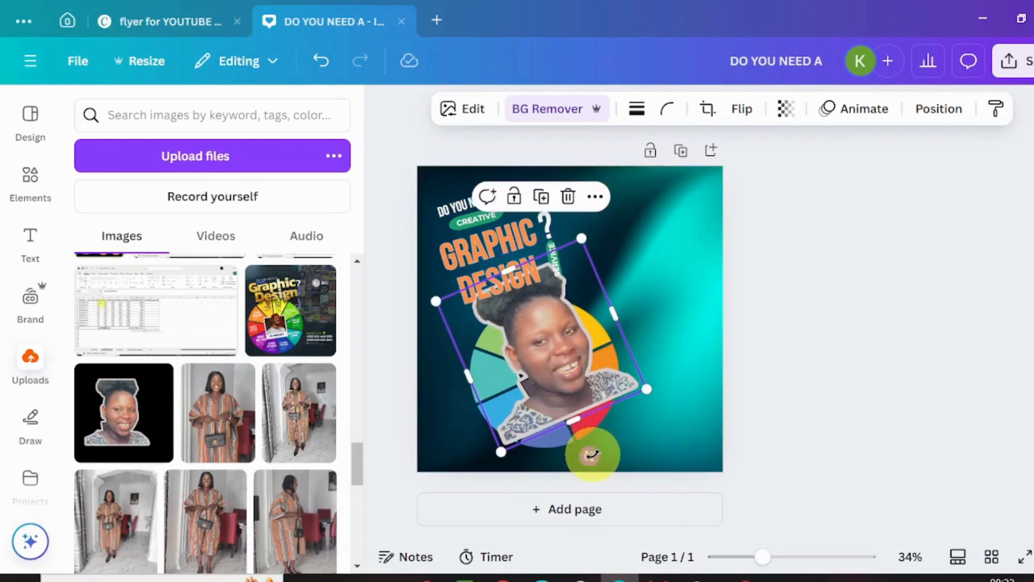
{"action": "left_click_drag", "start_coordinate": [591, 455], "coordinate": [583, 478]}
{"action": "left_click_drag", "start_coordinate": [597, 243], "coordinate": [554, 319]}
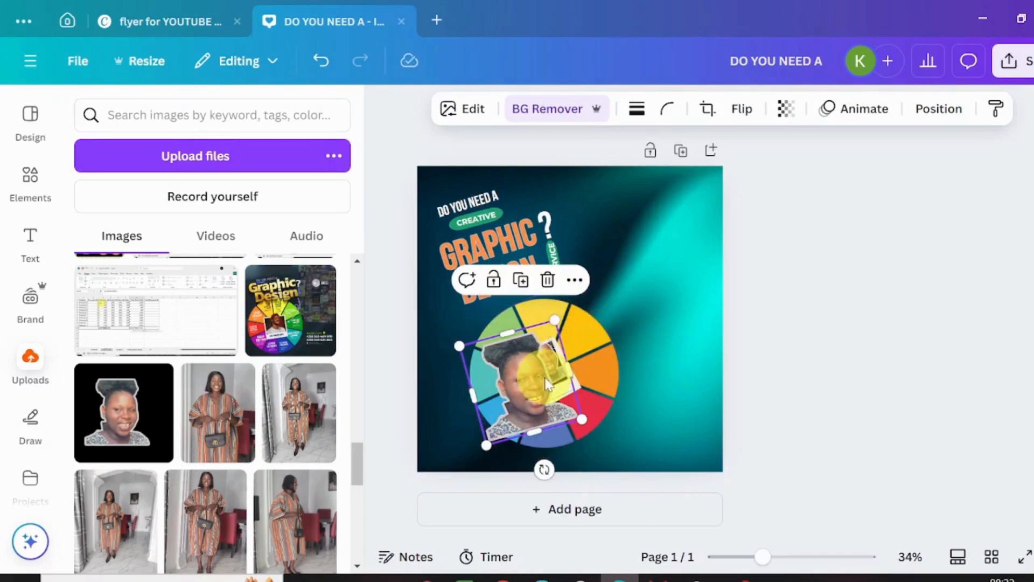
{"action": "left_click_drag", "start_coordinate": [550, 380], "coordinate": [561, 368]}
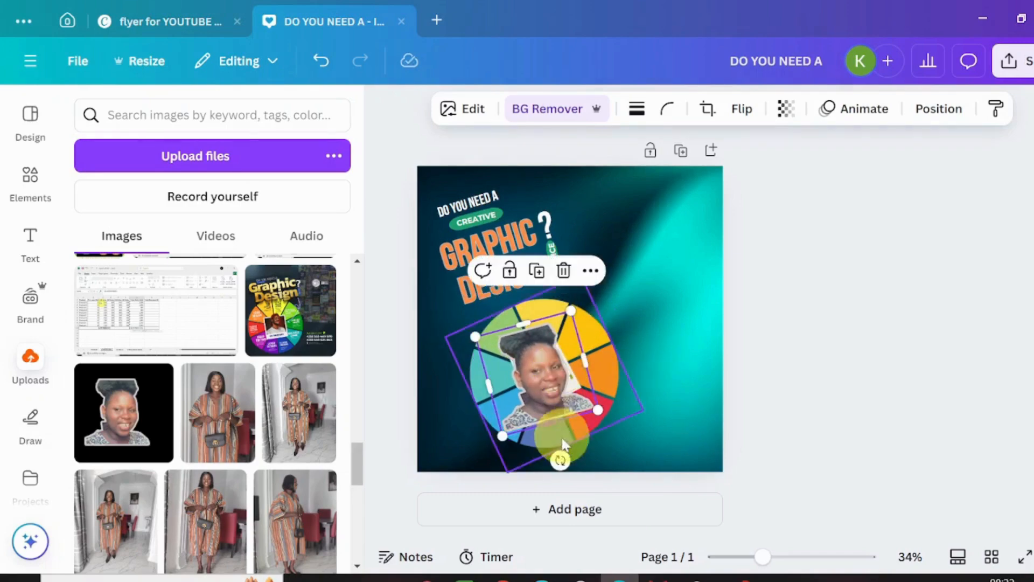
{"action": "left_click_drag", "start_coordinate": [562, 460], "coordinate": [581, 455]}
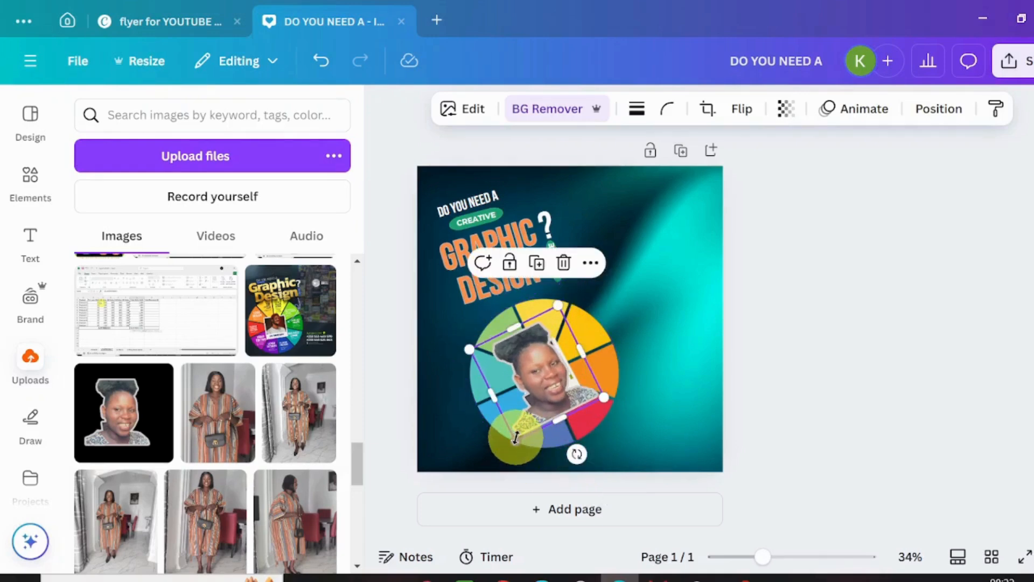
Scale the cut-out portrait down further and align it over the framed photo so the hair rises above the polaroid.
{"action": "left_click_drag", "start_coordinate": [516, 438], "coordinate": [541, 413]}
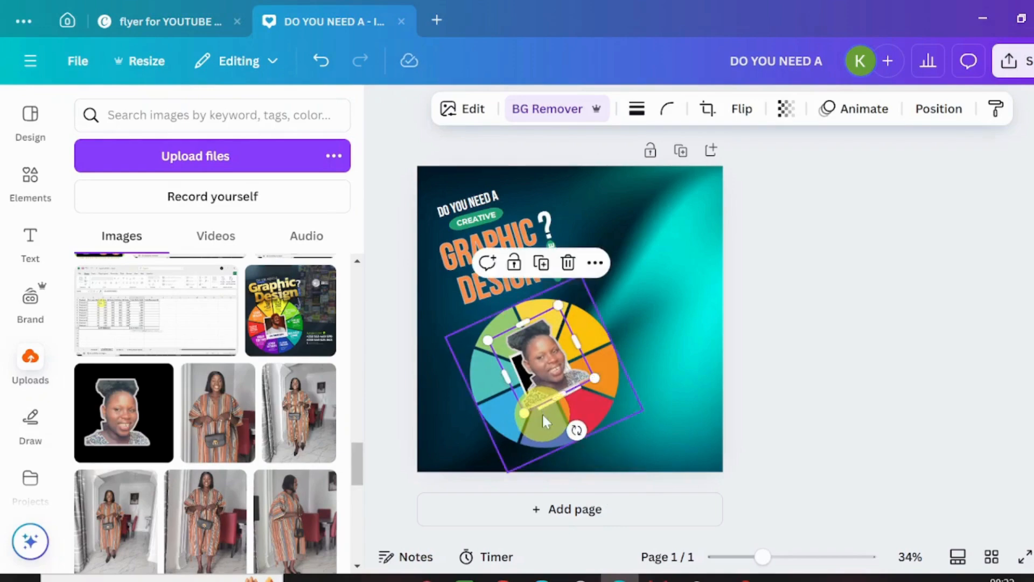
{"action": "mouse_move", "coordinate": [560, 367]}
{"action": "left_mouse_down"}
{"action": "mouse_move", "coordinate": [568, 369]}
{"action": "mouse_move", "coordinate": [562, 359]}
{"action": "left_mouse_up"}
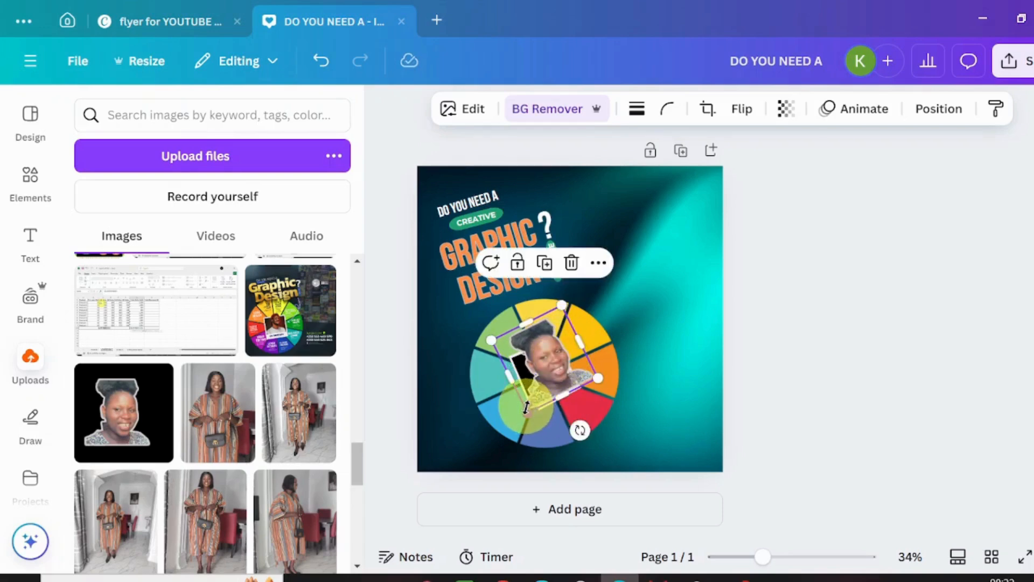
{"action": "left_click_drag", "start_coordinate": [529, 412], "coordinate": [531, 403]}
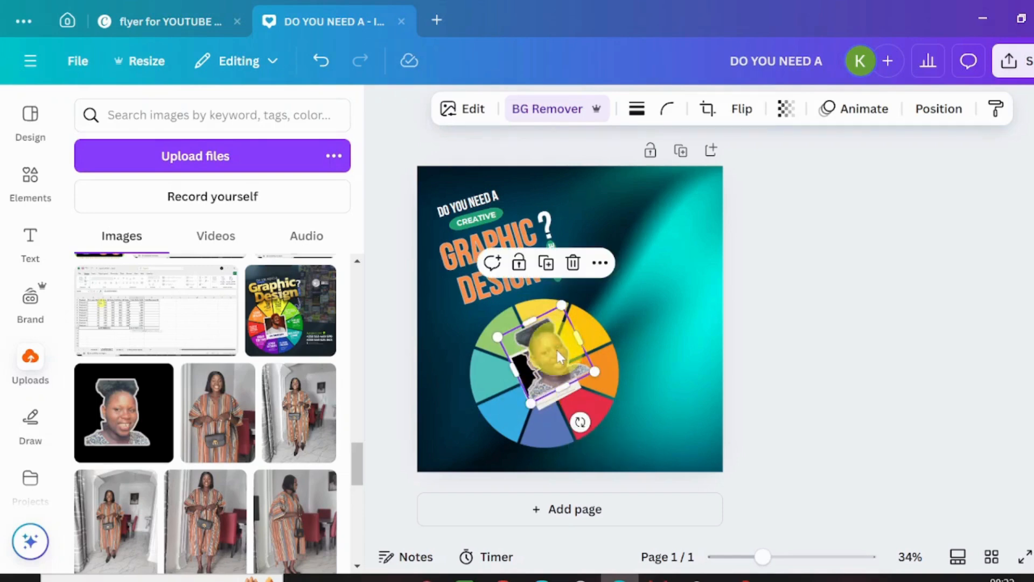
{"action": "left_click_drag", "start_coordinate": [557, 358], "coordinate": [555, 354]}
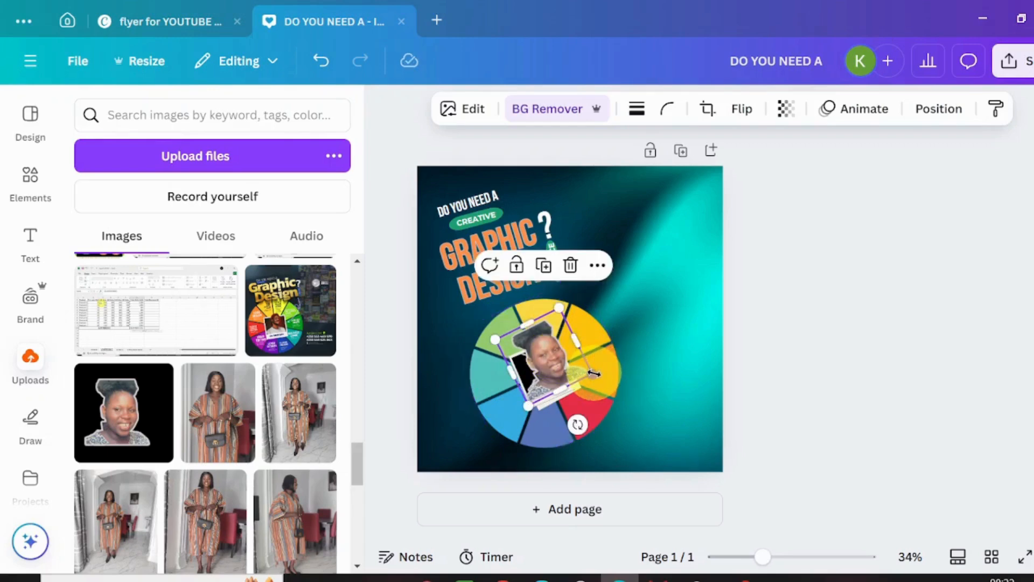
{"action": "left_click_drag", "start_coordinate": [591, 374], "coordinate": [557, 366]}
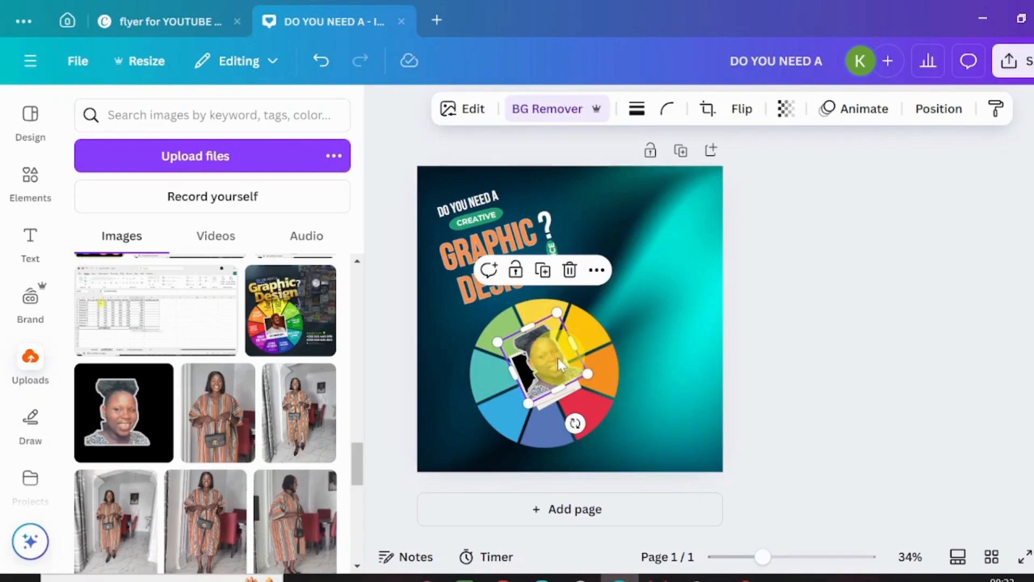
{"action": "left_click_drag", "start_coordinate": [556, 356], "coordinate": [557, 356]}
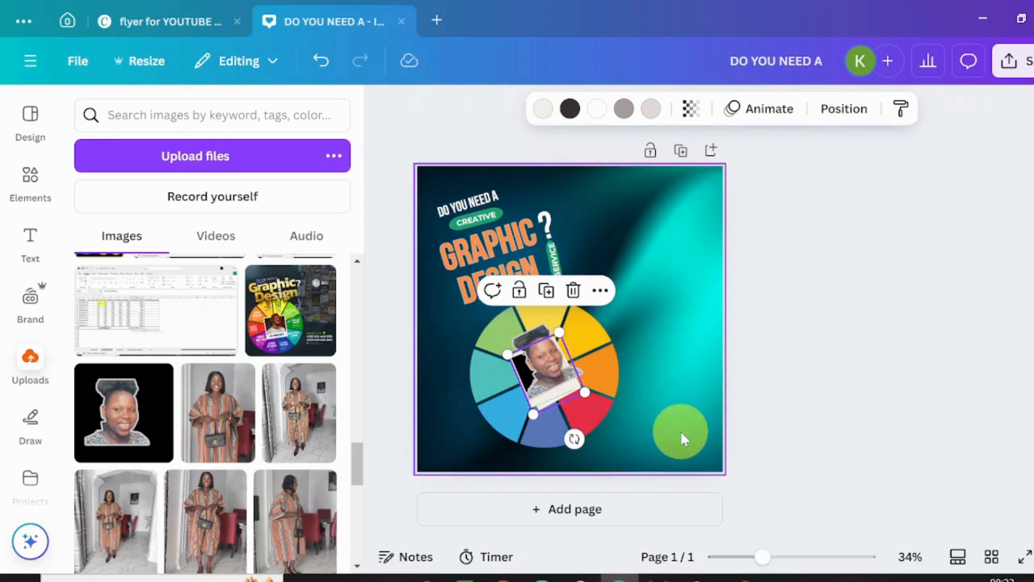
Trim the lower and right-hand edges of the cut-out portrait so its shoulders stay inside the polaroid opening.
{"action": "left_click", "coordinate": [681, 431]}
{"action": "left_click", "coordinate": [543, 372]}
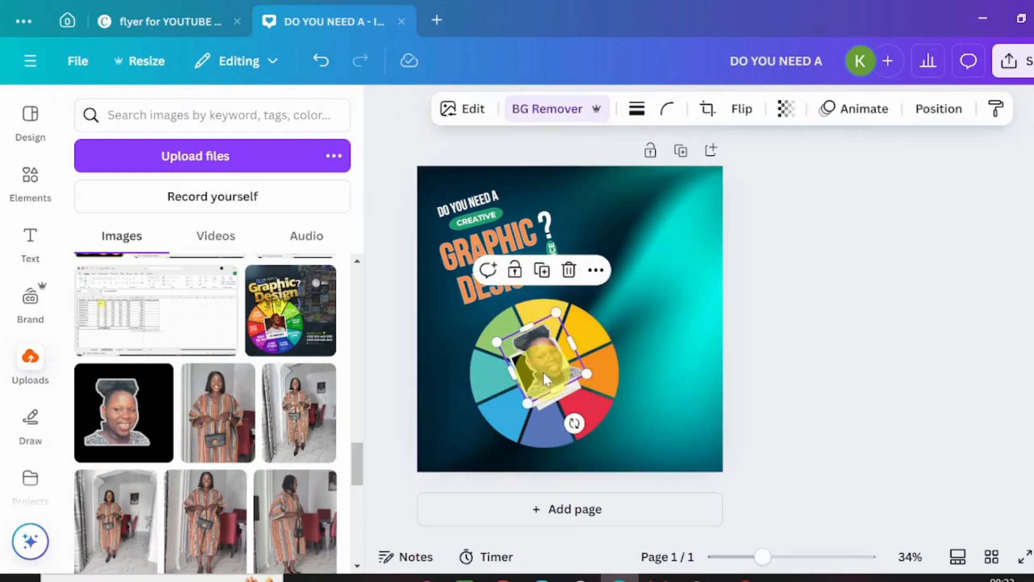
{"action": "mouse_move", "coordinate": [545, 378]}
{"action": "left_mouse_down"}
{"action": "mouse_move", "coordinate": [557, 387]}
{"action": "mouse_move", "coordinate": [553, 377]}
{"action": "left_mouse_up"}
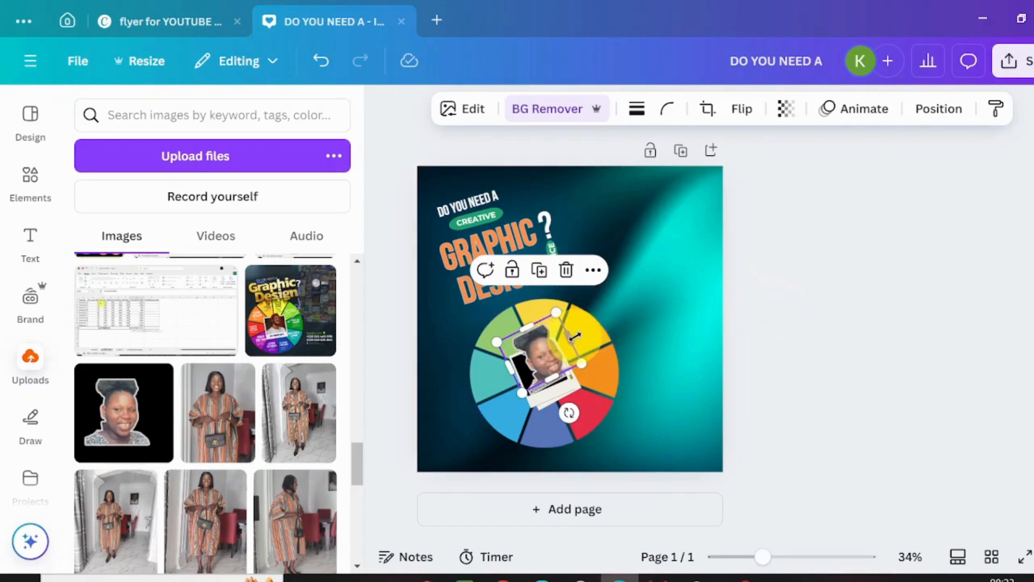
{"action": "left_click_drag", "start_coordinate": [574, 336], "coordinate": [581, 347]}
{"action": "left_click", "coordinate": [838, 346]}
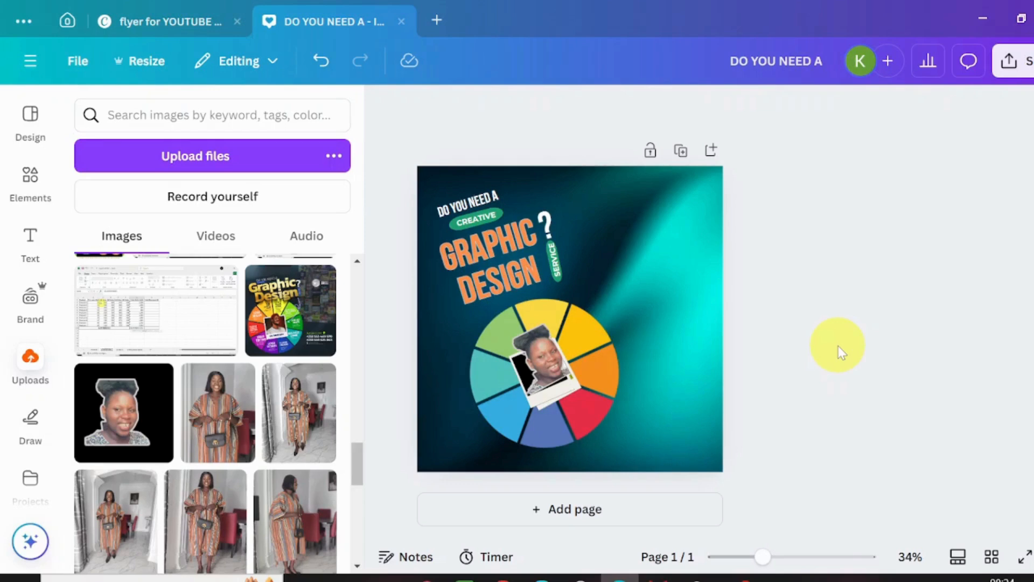
Fine-tune the cut-out's lower edge and nudge the portrait slightly down and left to sit within the polaroid frame.
{"action": "left_click", "coordinate": [534, 361]}
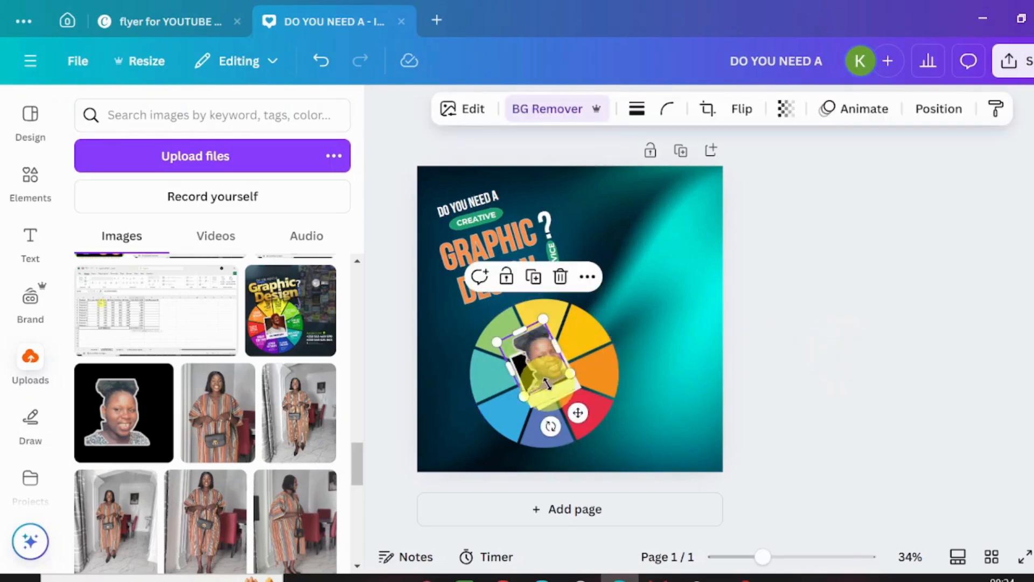
{"action": "left_click_drag", "start_coordinate": [548, 385], "coordinate": [549, 388]}
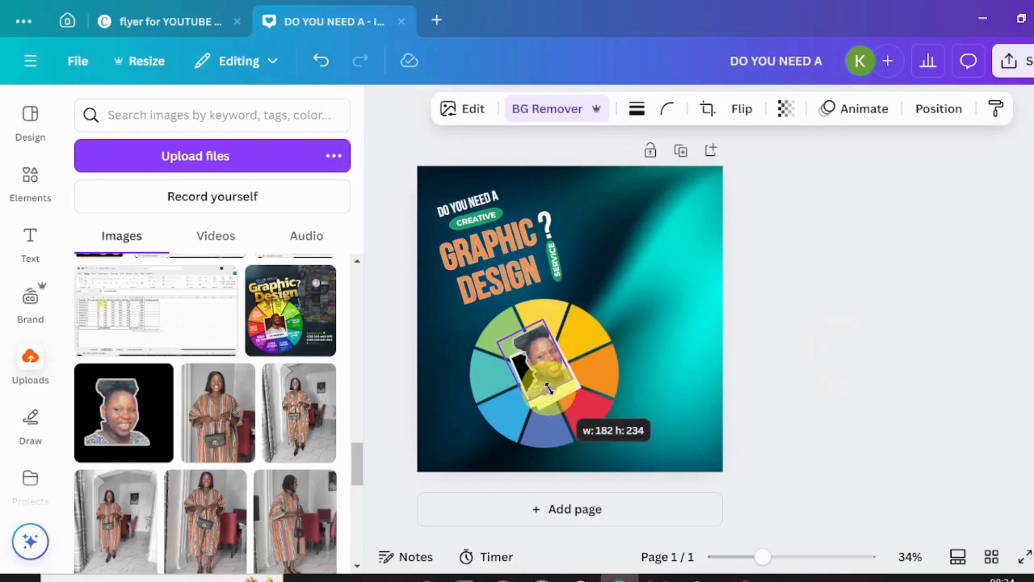
{"action": "left_click_drag", "start_coordinate": [549, 389], "coordinate": [547, 383]}
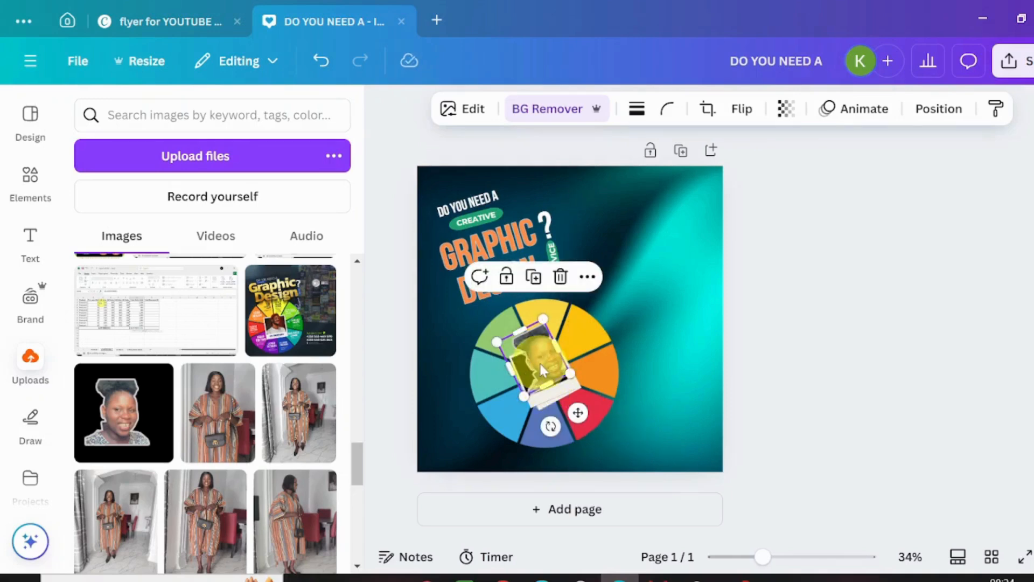
{"action": "left_click_drag", "start_coordinate": [539, 364], "coordinate": [536, 367]}
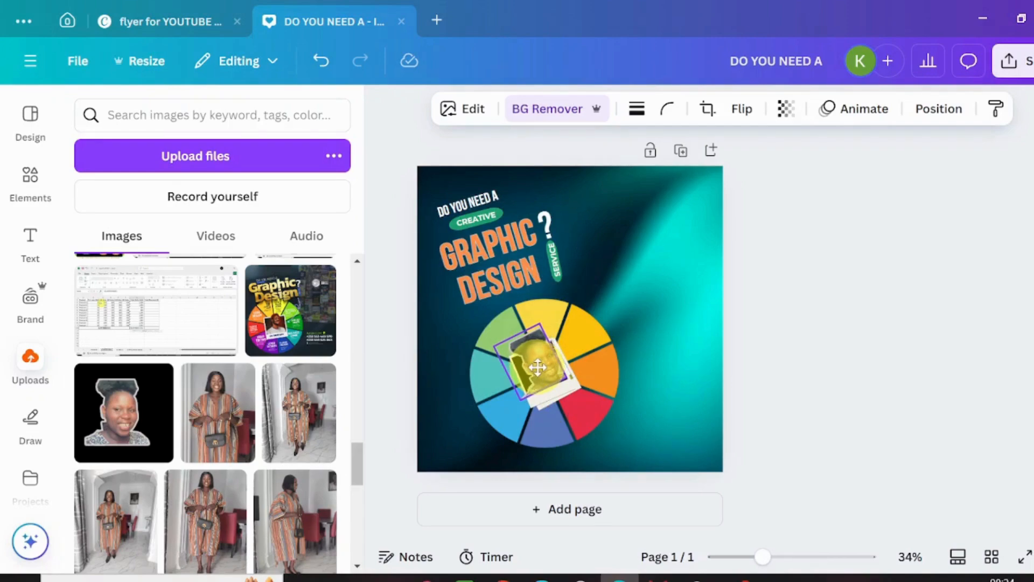
{"action": "left_click_drag", "start_coordinate": [538, 367], "coordinate": [538, 368]}
{"action": "left_click", "coordinate": [701, 380]}
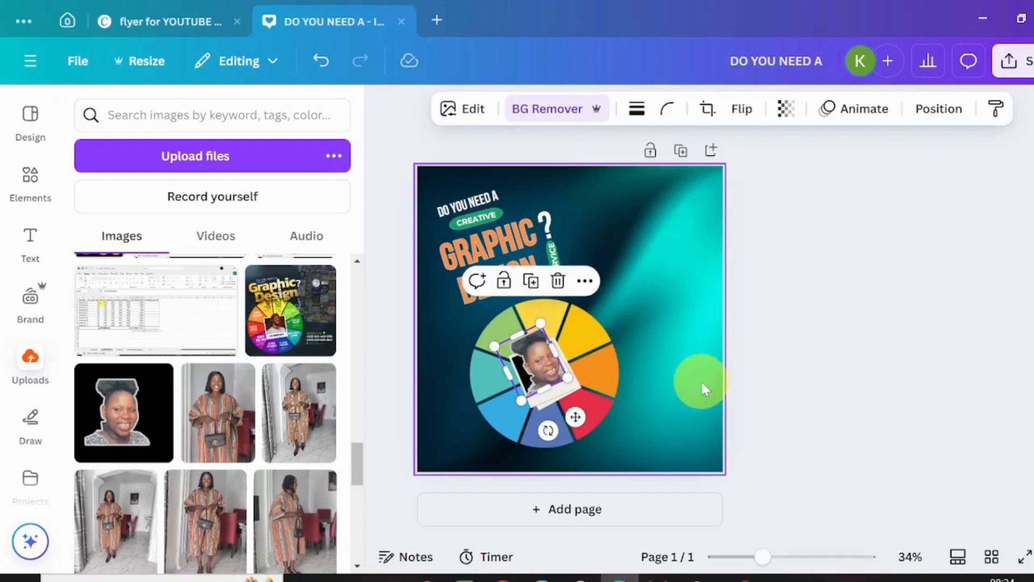
Add a heading text box to the flyer and set its font to Montserrat.
{"action": "left_click", "coordinate": [673, 379]}
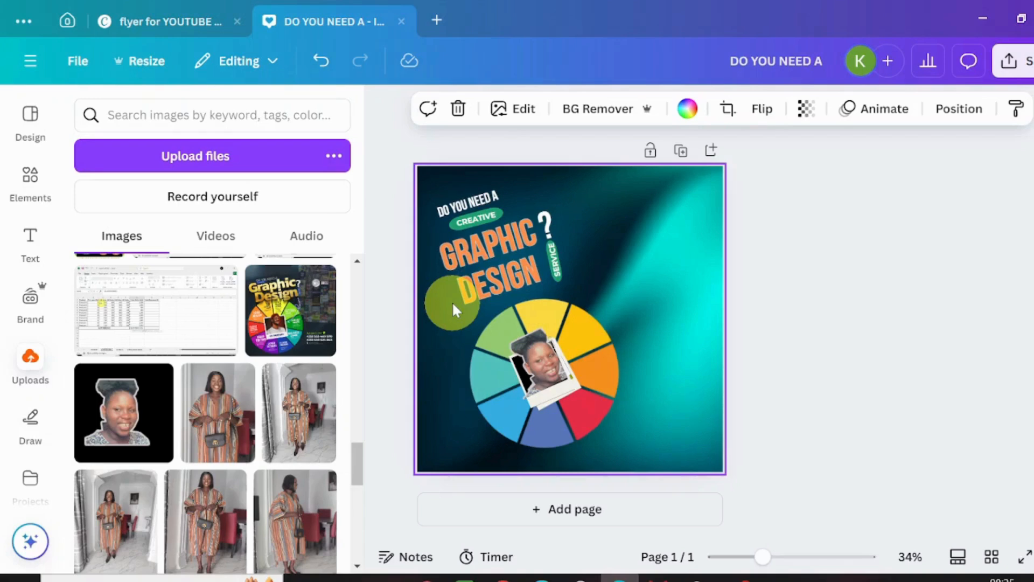
{"action": "left_click", "coordinate": [500, 390]}
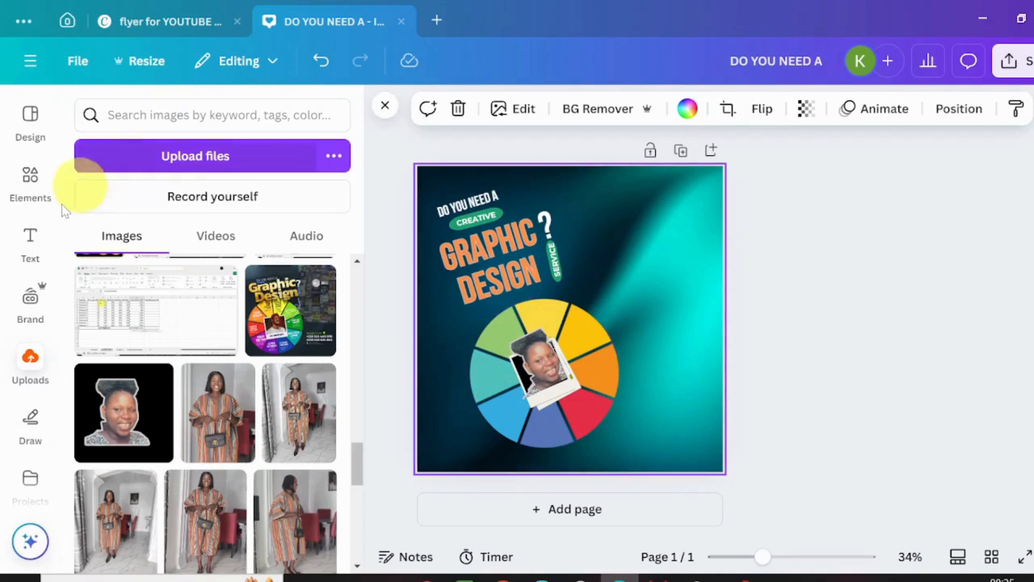
{"action": "left_click", "coordinate": [31, 243]}
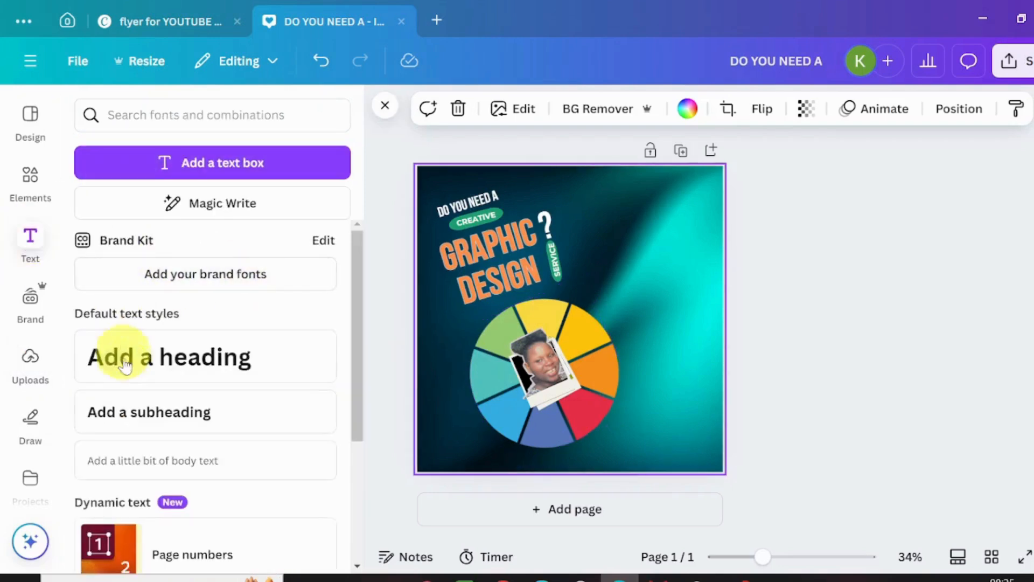
{"action": "left_click", "coordinate": [168, 379]}
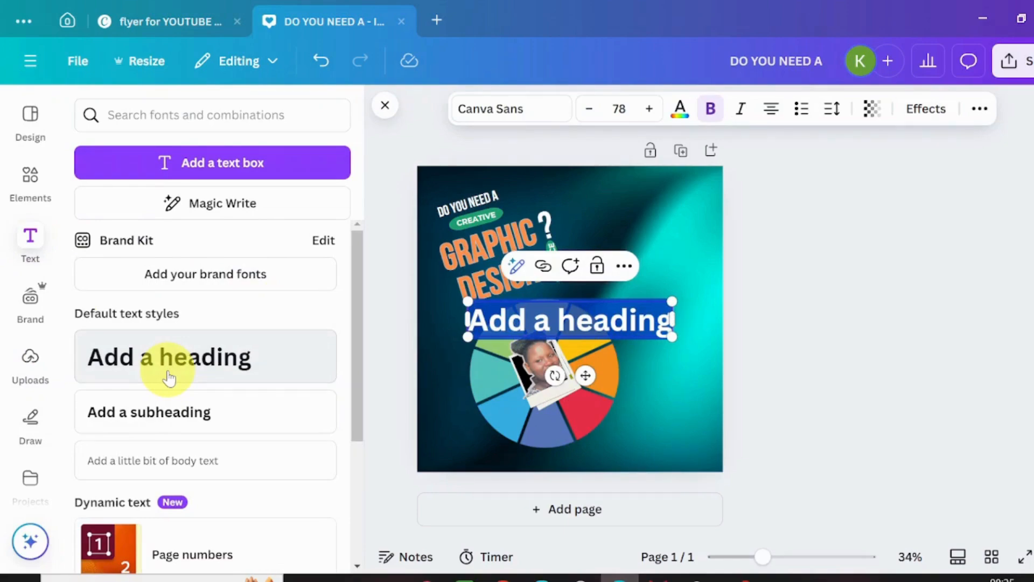
{"action": "left_click", "coordinate": [473, 108]}
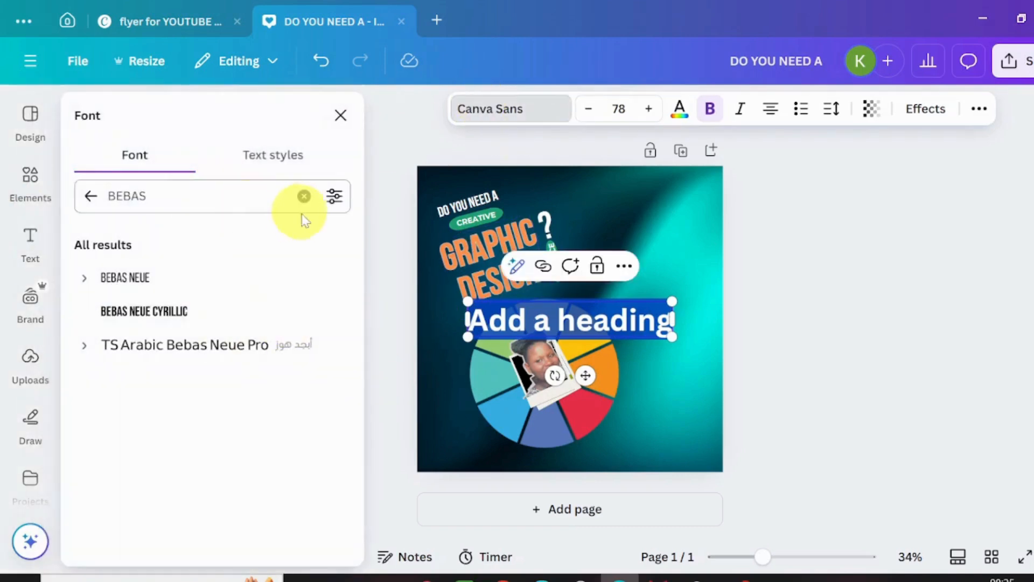
{"action": "left_click", "coordinate": [305, 196]}
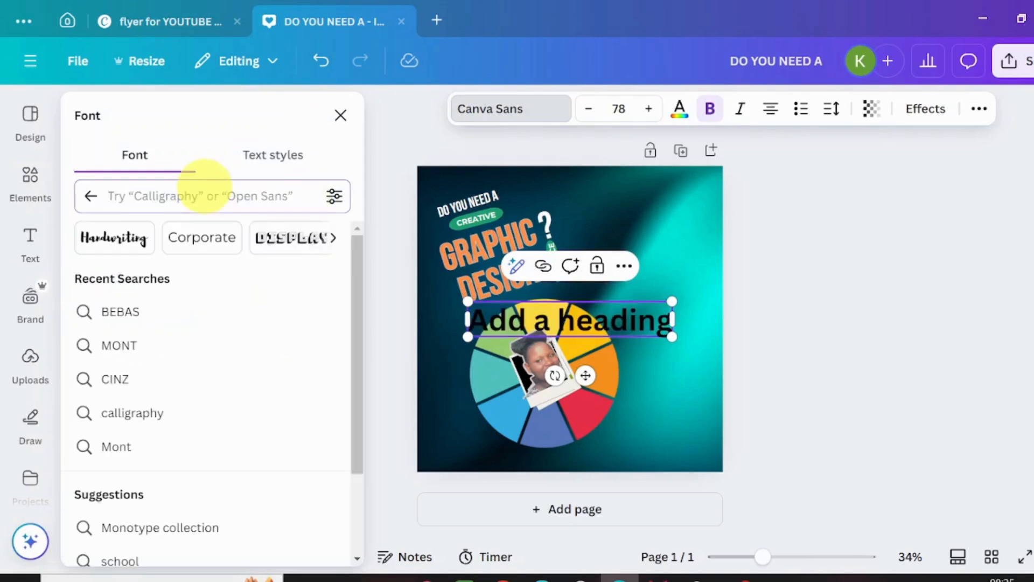
{"action": "left_click", "coordinate": [120, 345]}
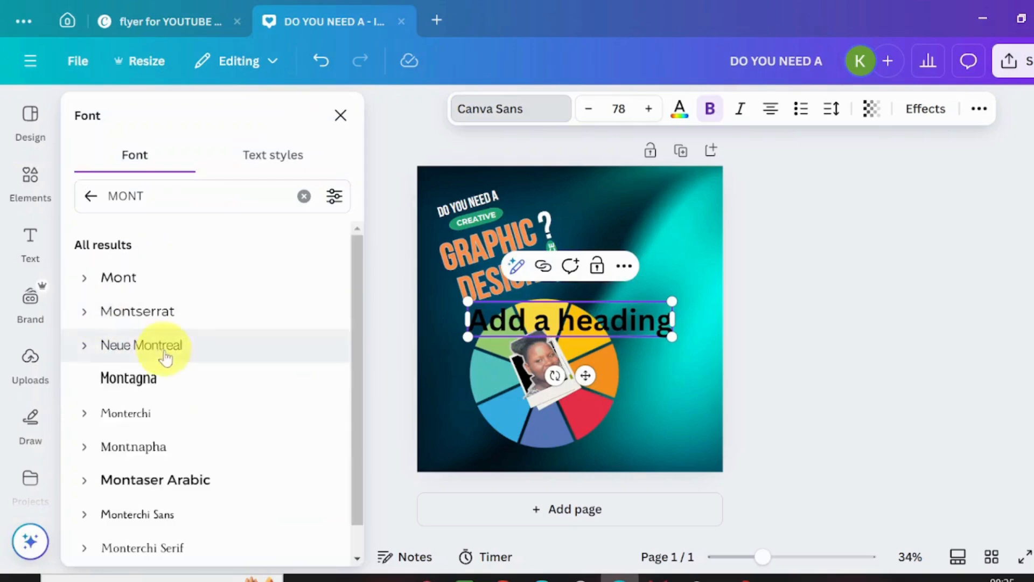
{"action": "left_click", "coordinate": [171, 315]}
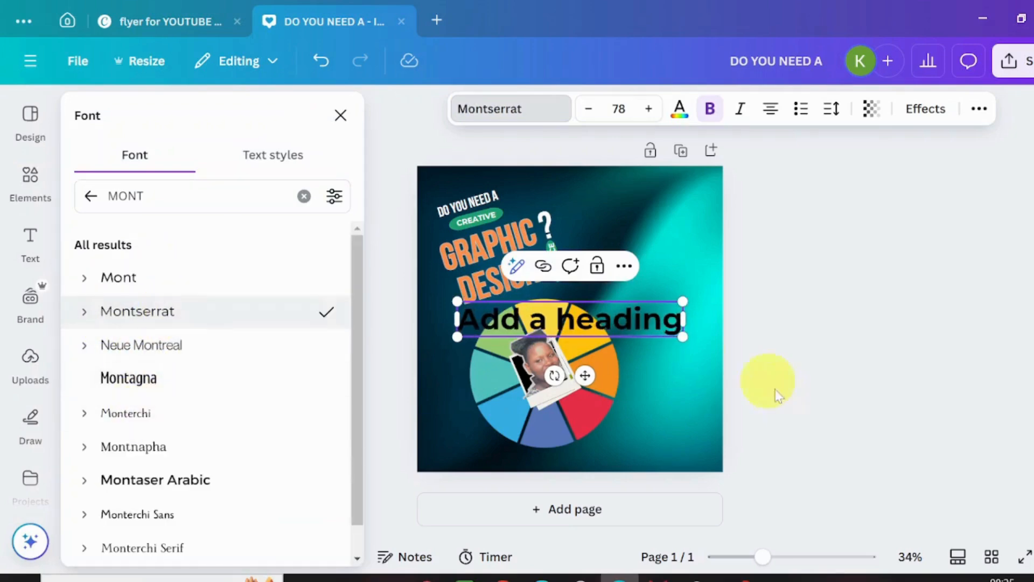
Reduce the heading's font size to 57 and replace its text with "3D ANIMATION".
{"action": "left_click", "coordinate": [591, 111]}
{"action": "left_click", "coordinate": [591, 110]}
{"action": "left_click", "coordinate": [591, 110]}
{"action": "left_click", "coordinate": [591, 110]}
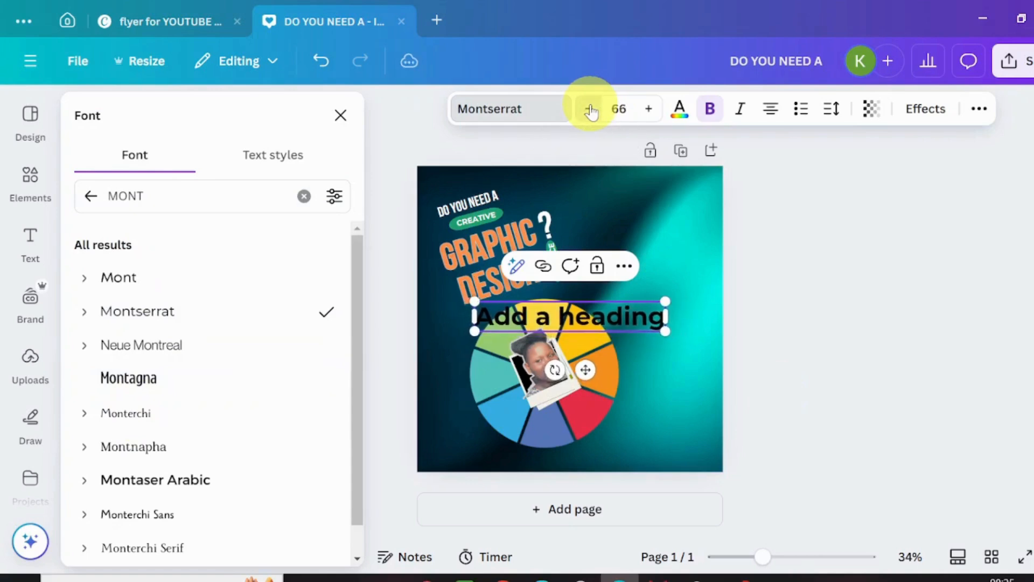
{"action": "left_click", "coordinate": [591, 110]}
{"action": "left_click", "coordinate": [591, 111]}
{"action": "left_click", "coordinate": [591, 111]}
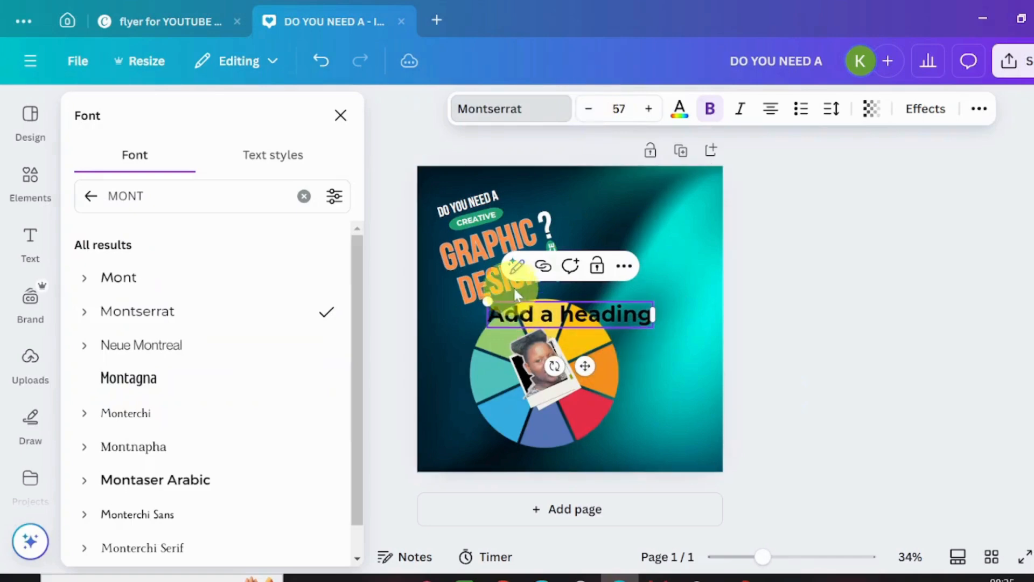
{"action": "double_click", "coordinate": [520, 311]}
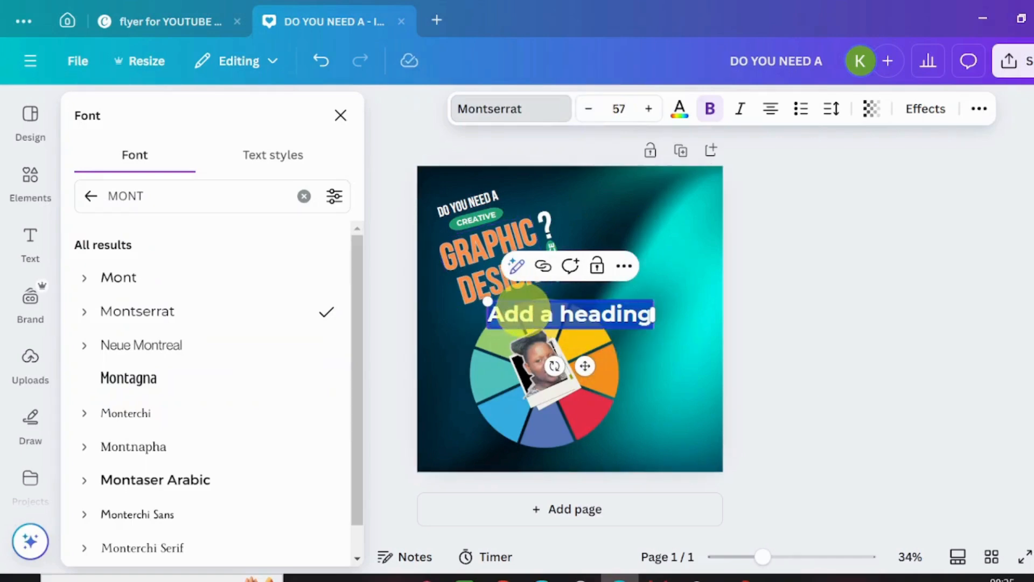
{"action": "type", "text": "3D/ANI"}
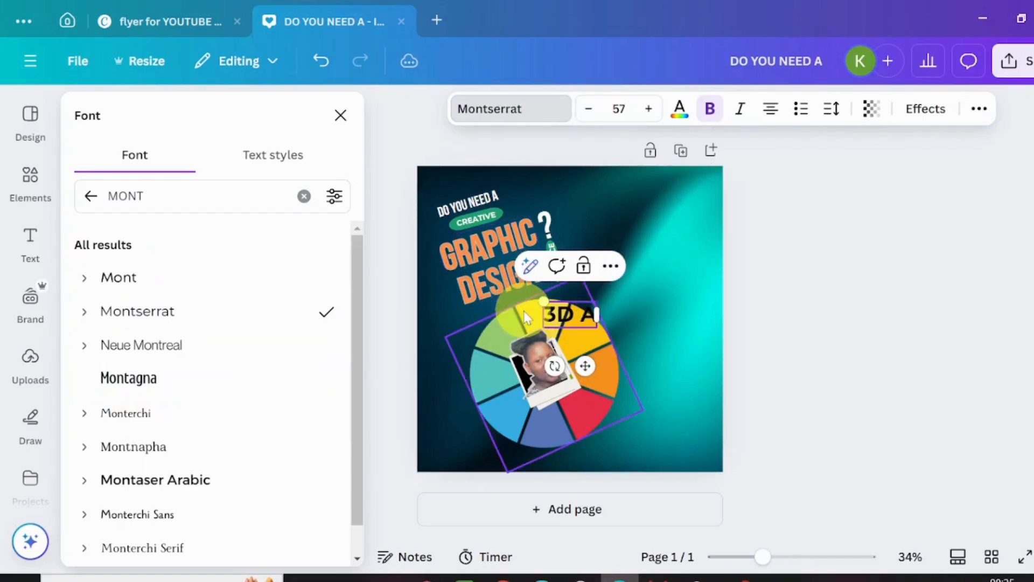
{"action": "type", "text": "MATION"}
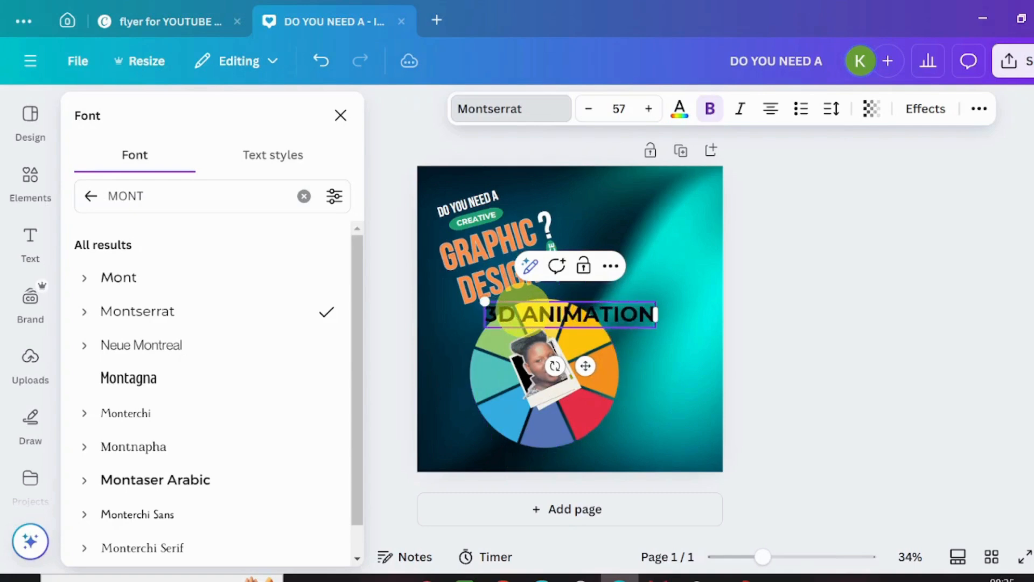
Narrow the 3D ANIMATION text box slightly and reduce its font size to 34.
{"action": "left_click", "coordinate": [589, 108]}
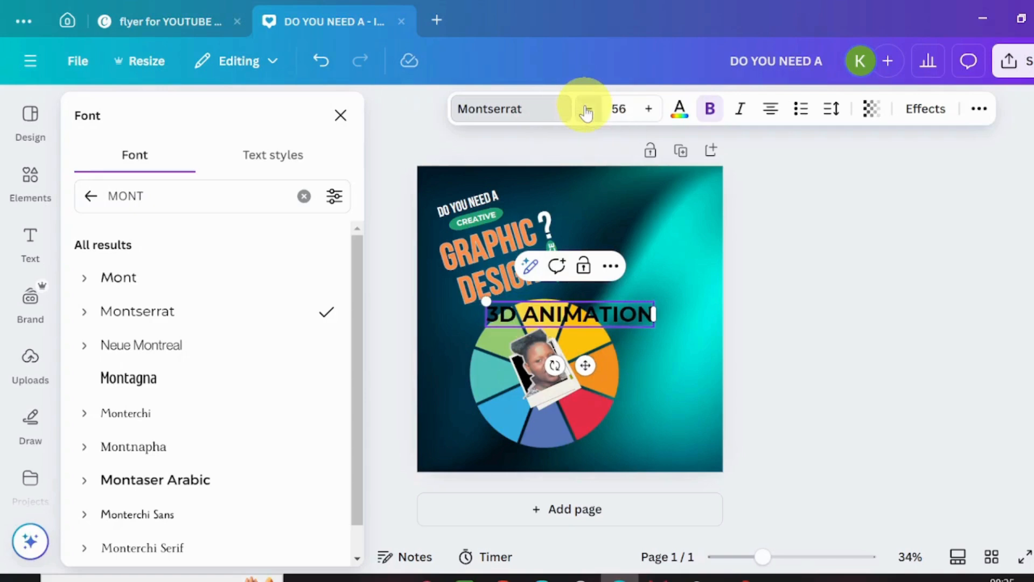
{"action": "left_click", "coordinate": [588, 109]}
{"action": "left_click", "coordinate": [588, 110]}
{"action": "left_click", "coordinate": [587, 110]}
{"action": "left_click", "coordinate": [587, 110]}
{"action": "left_click", "coordinate": [587, 110]}
{"action": "left_click", "coordinate": [587, 110]}
{"action": "left_click", "coordinate": [587, 110]}
{"action": "left_click", "coordinate": [587, 110]}
{"action": "left_click", "coordinate": [587, 110]}
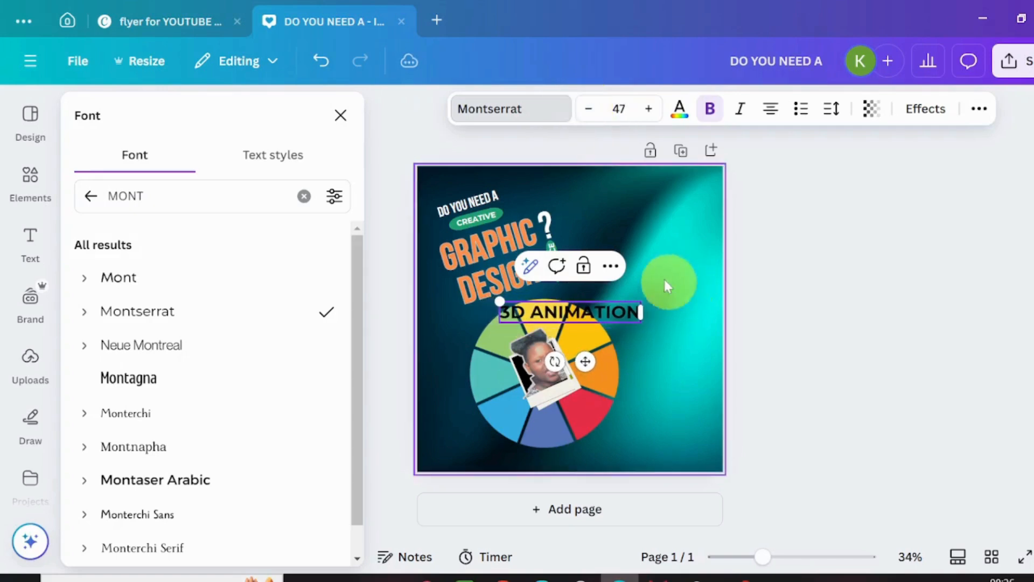
{"action": "mouse_move", "coordinate": [645, 307]}
{"action": "left_mouse_down"}
{"action": "mouse_move", "coordinate": [593, 307]}
{"action": "mouse_move", "coordinate": [587, 322]}
{"action": "mouse_move", "coordinate": [630, 311]}
{"action": "left_mouse_up"}
{"action": "left_click", "coordinate": [589, 110]}
{"action": "left_click", "coordinate": [589, 110]}
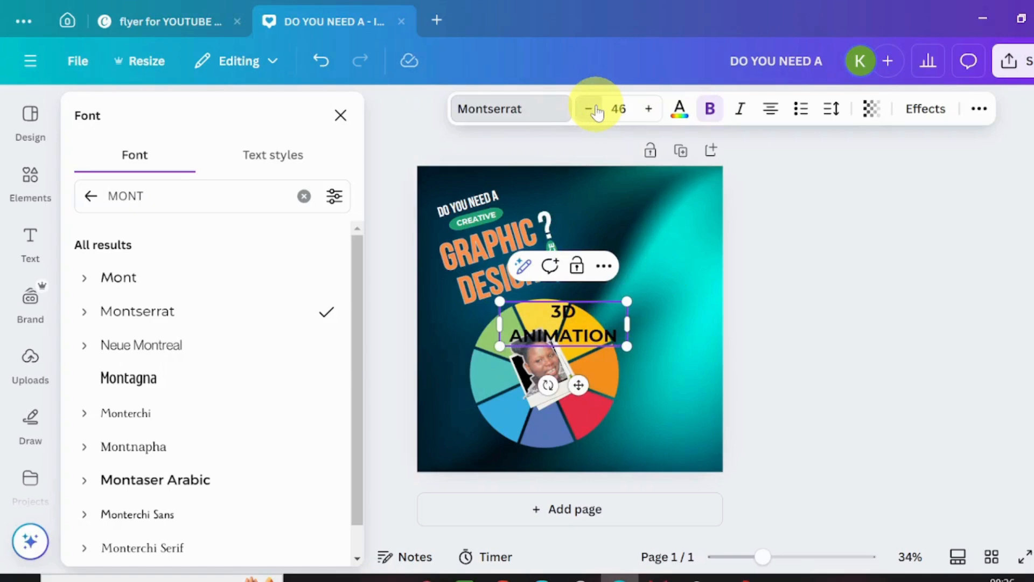
{"action": "left_click", "coordinate": [589, 110]}
{"action": "left_click", "coordinate": [589, 110]}
{"action": "left_click", "coordinate": [589, 110]}
{"action": "left_click", "coordinate": [589, 110]}
{"action": "left_click", "coordinate": [589, 110]}
{"action": "left_click", "coordinate": [595, 109]}
{"action": "left_click", "coordinate": [594, 110]}
{"action": "left_click", "coordinate": [594, 110]}
{"action": "left_click", "coordinate": [595, 110]}
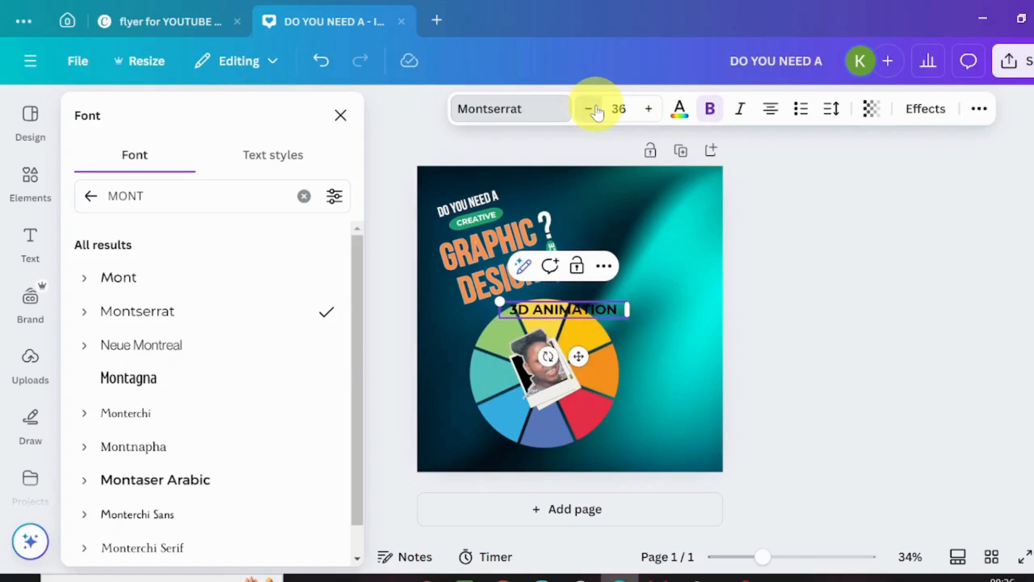
{"action": "left_click", "coordinate": [591, 109]}
{"action": "left_click", "coordinate": [590, 109]}
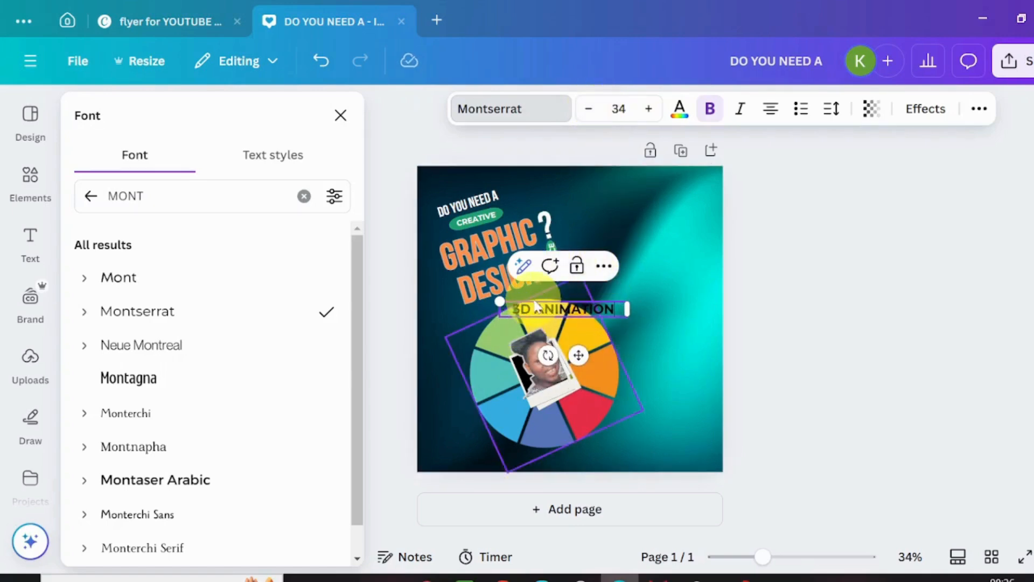
Put ANIMATION on a second line at size 18 and fit the narrowed text box into the pie's bottom blue slice.
{"action": "key", "text": "Return"}
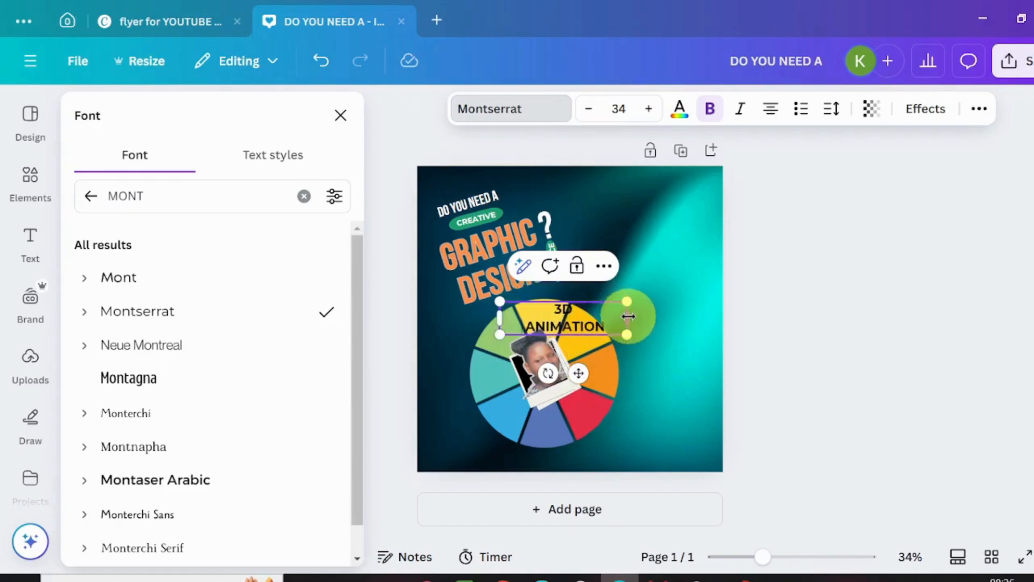
{"action": "left_click_drag", "start_coordinate": [628, 317], "coordinate": [594, 324]}
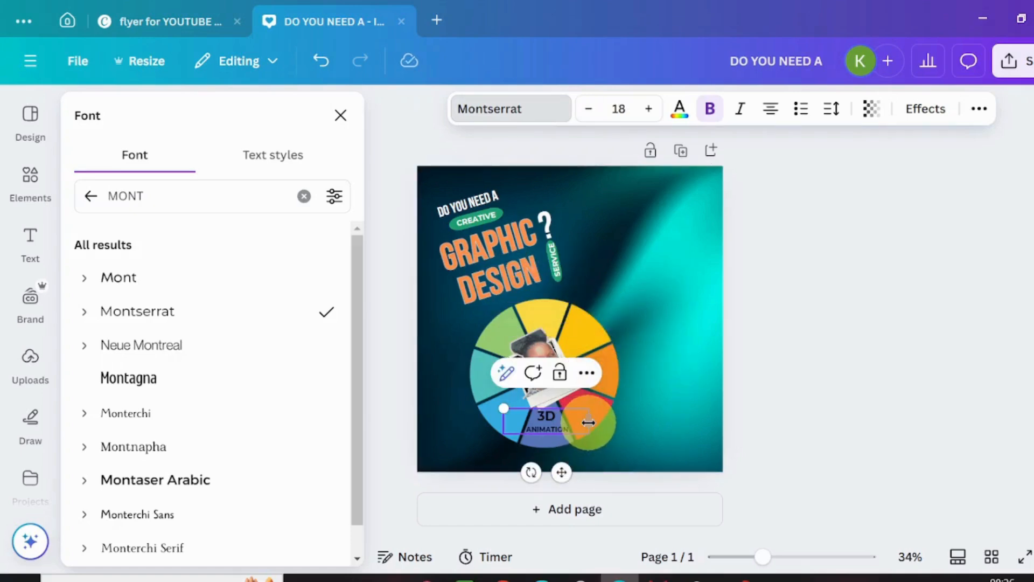
{"action": "left_click_drag", "start_coordinate": [589, 423], "coordinate": [552, 427]}
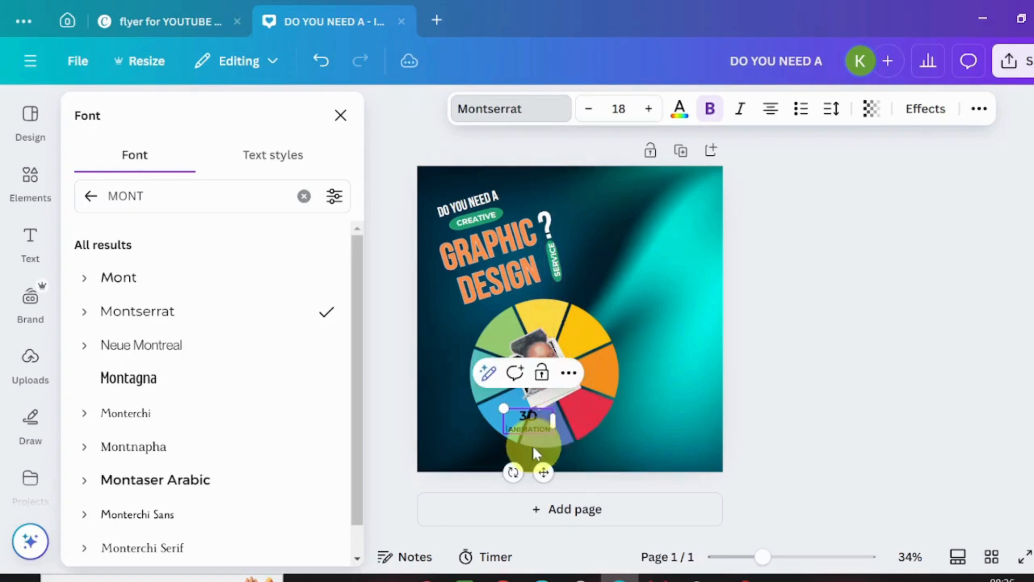
{"action": "left_click_drag", "start_coordinate": [548, 474], "coordinate": [568, 480]}
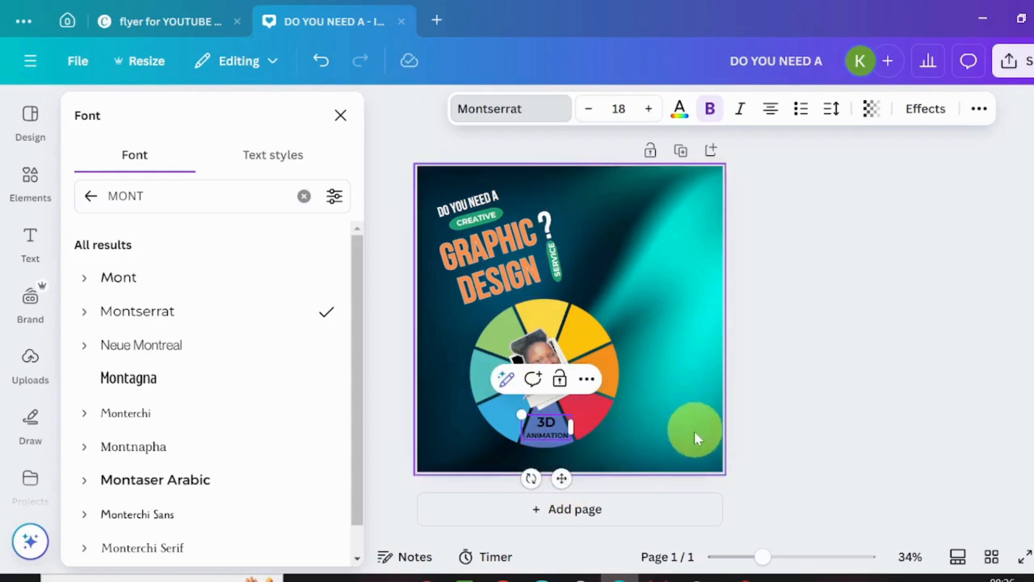
Color the 3D ANIMATION label in the bottom slice white.
{"action": "left_click", "coordinate": [679, 108]}
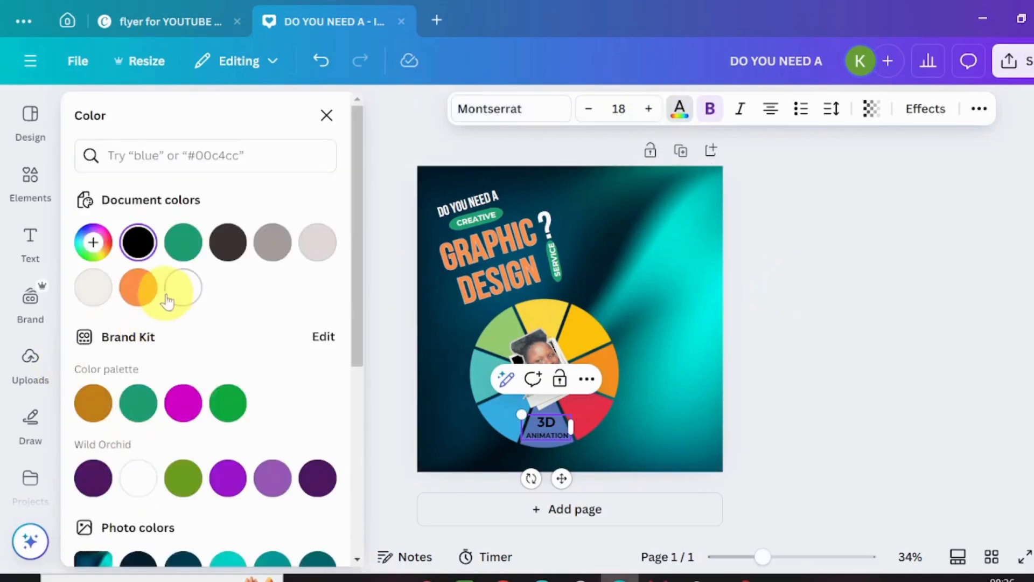
{"action": "left_click", "coordinate": [182, 289]}
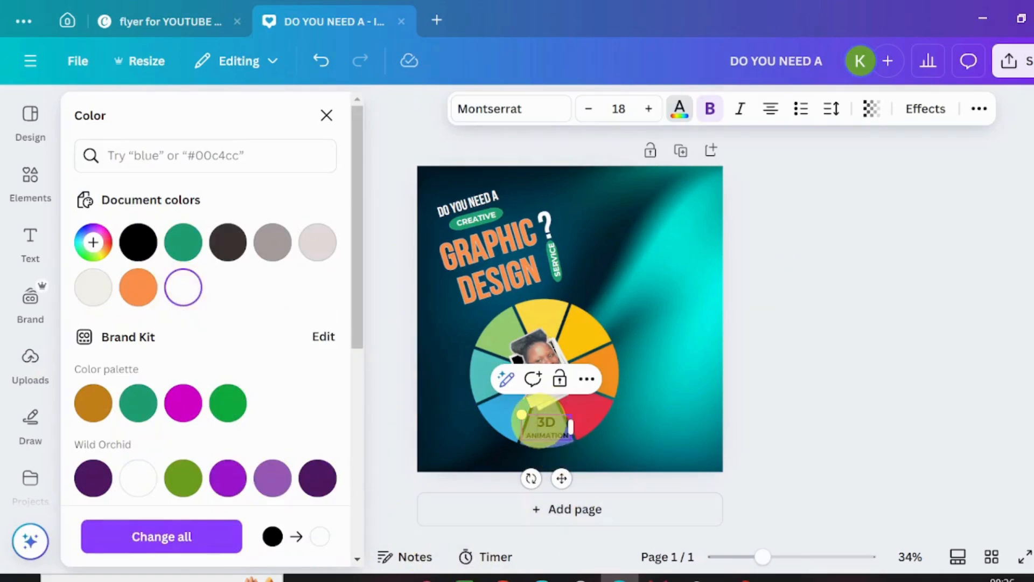
{"action": "left_click", "coordinate": [521, 414]}
{"action": "left_click_drag", "start_coordinate": [540, 422], "coordinate": [563, 439]}
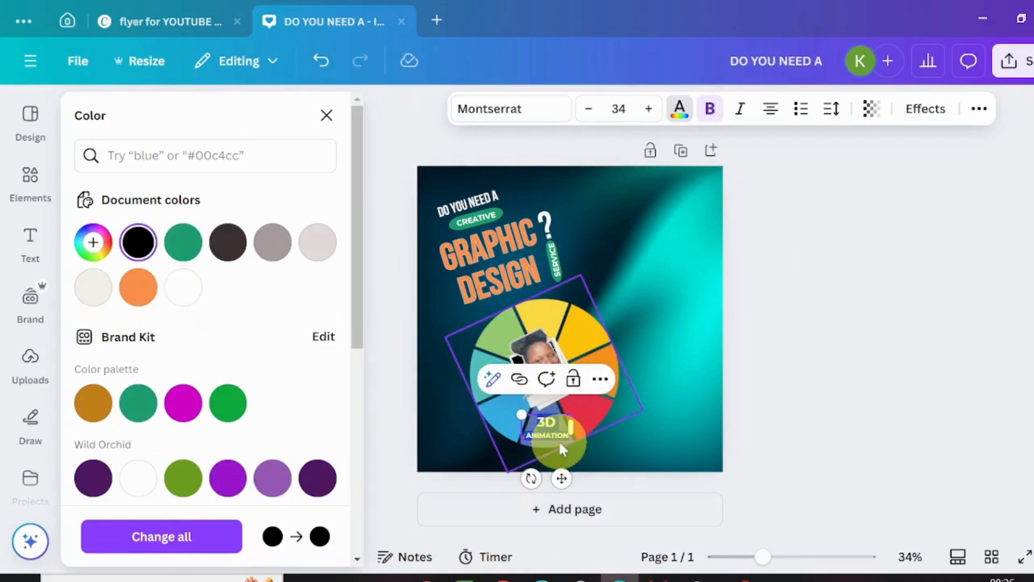
{"action": "left_click", "coordinate": [183, 287]}
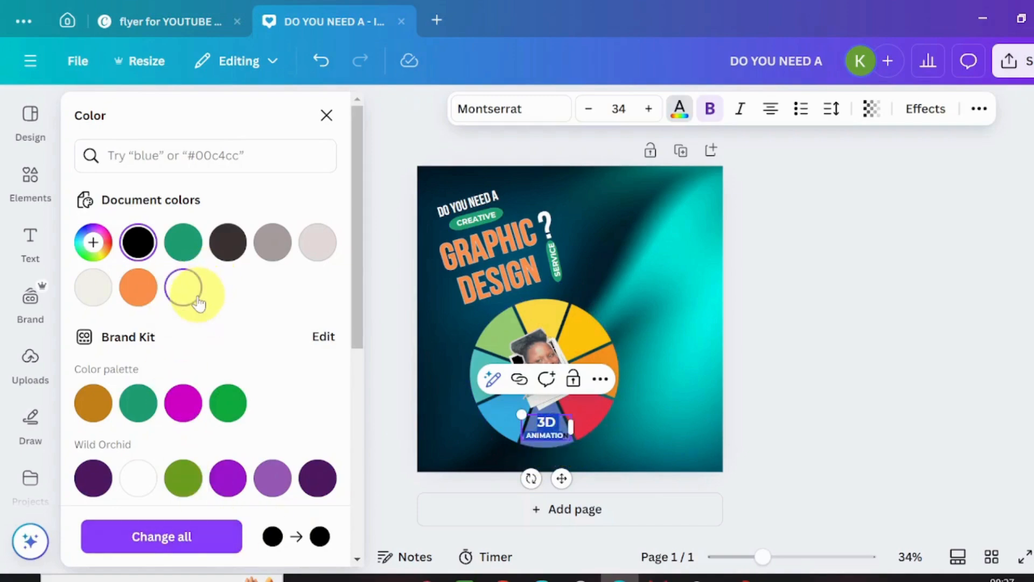
{"action": "left_click", "coordinate": [616, 428]}
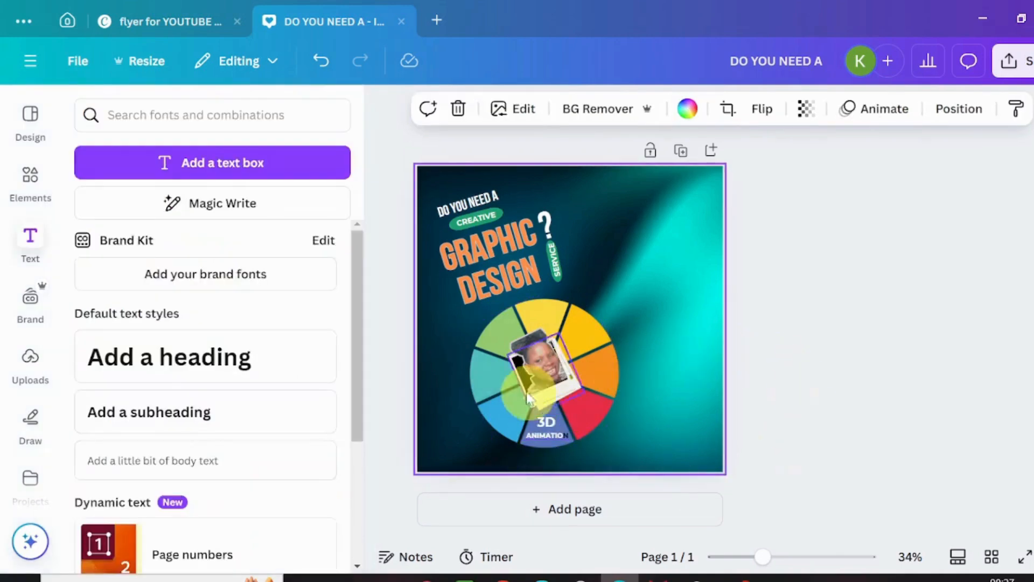
Duplicate the 3D ANIMATION label and place the copy on the red slice, tilted counterclockwise to follow its angle.
{"action": "left_click", "coordinate": [545, 427]}
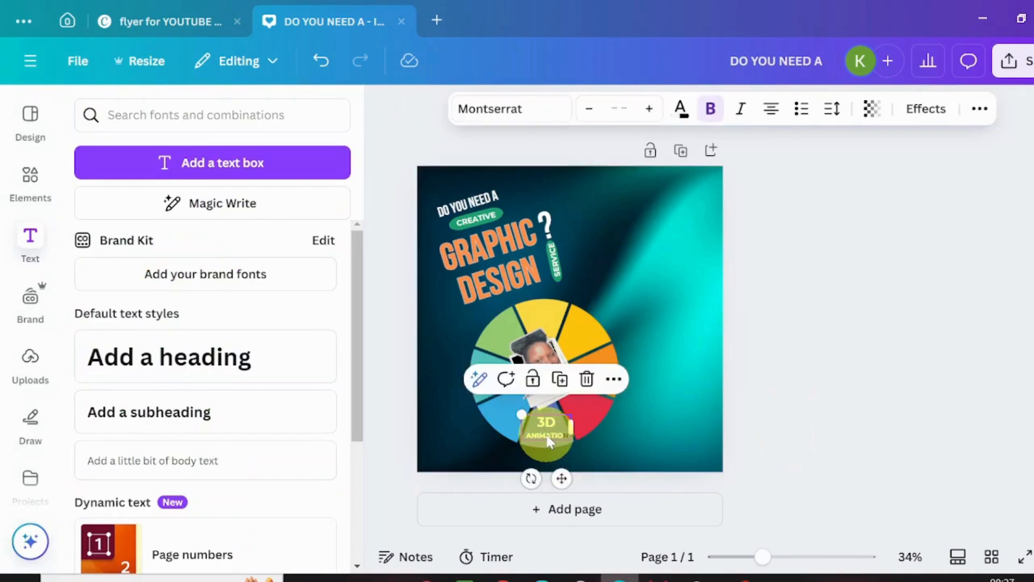
{"action": "left_click", "coordinate": [559, 379]}
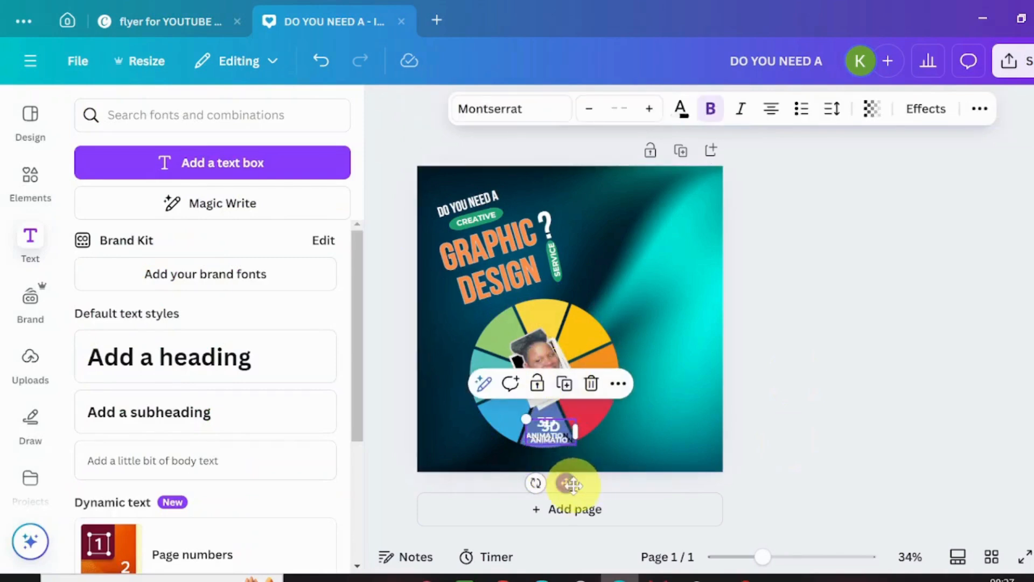
{"action": "left_click_drag", "start_coordinate": [572, 484], "coordinate": [603, 455]}
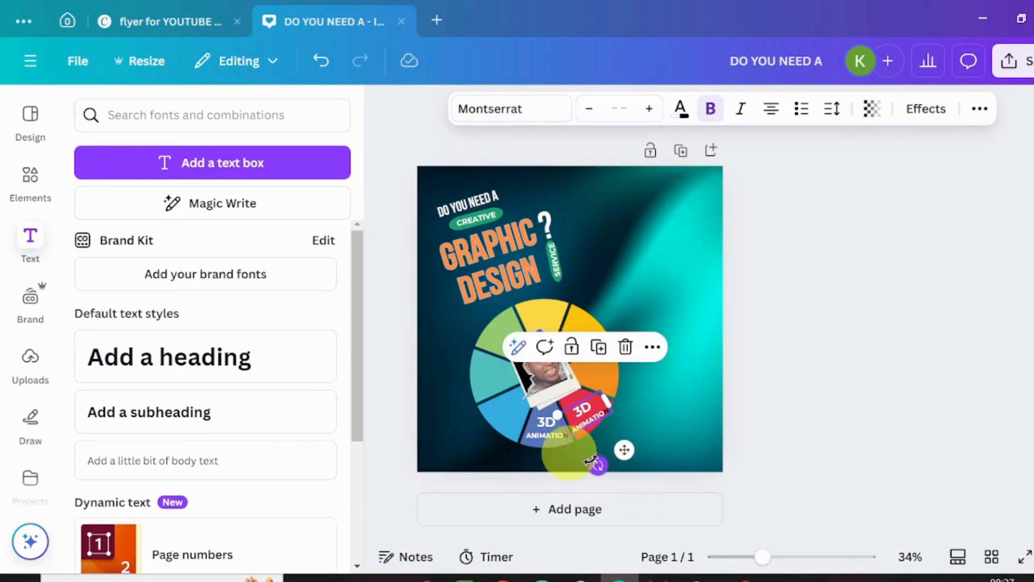
Recolor all the text of the original 3D ANIMATION label in the blue slice white, including its last letter.
{"action": "left_click", "coordinate": [549, 421]}
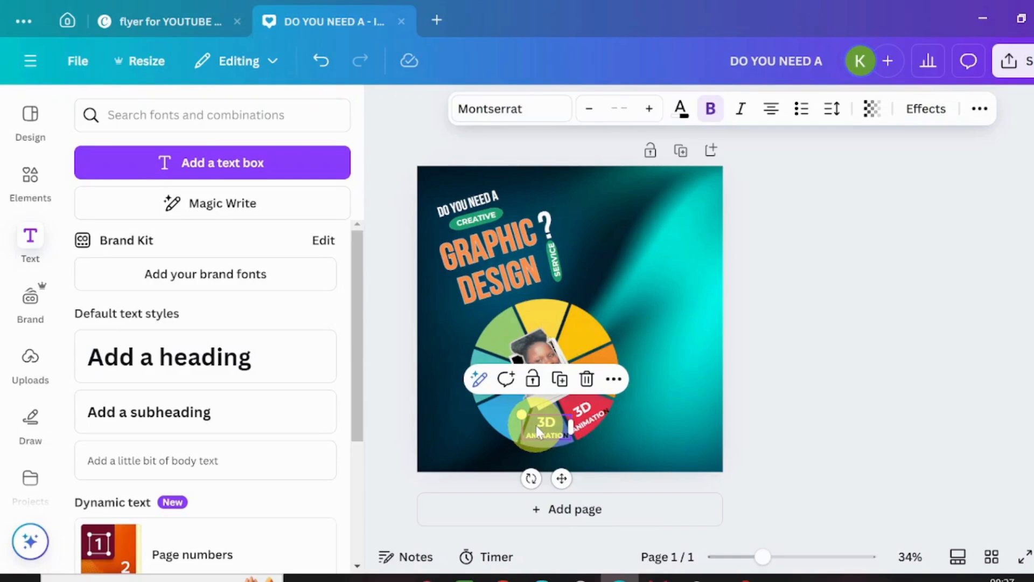
{"action": "left_click", "coordinate": [537, 431]}
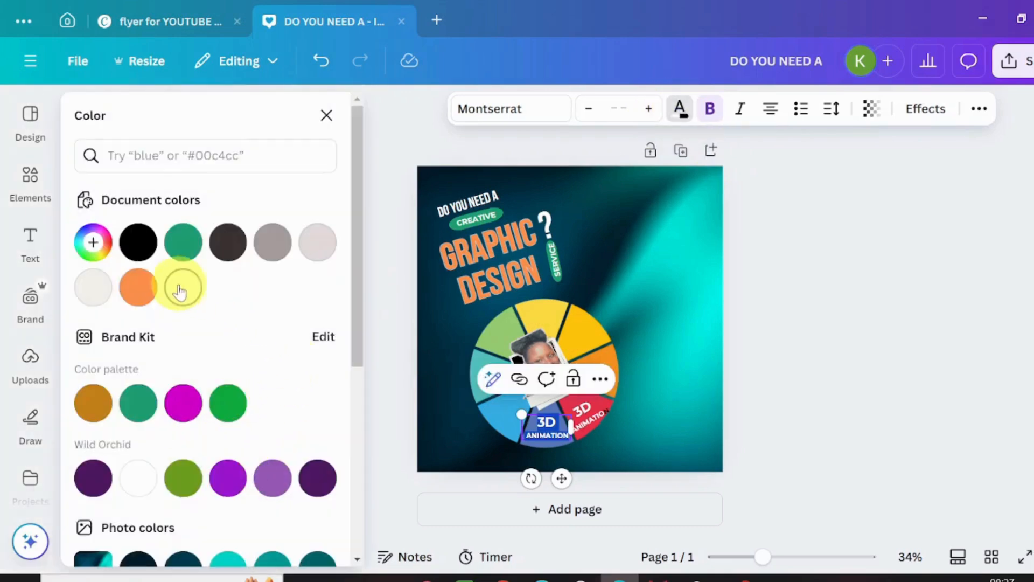
{"action": "left_click", "coordinate": [180, 291]}
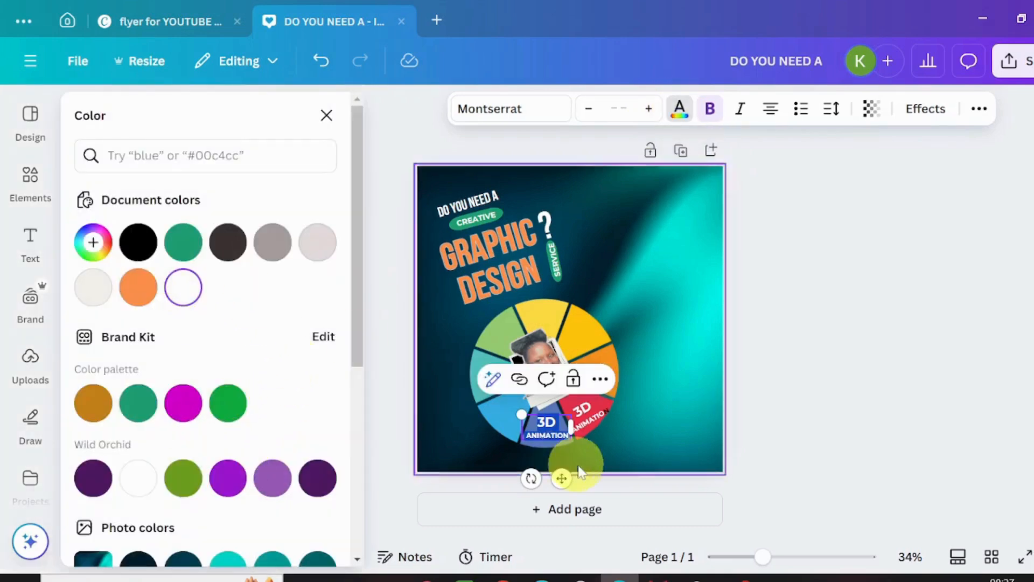
Replace the text of the red slice's 3D ANIMATION label with FLYER DESIGN.
{"action": "left_click", "coordinate": [587, 418]}
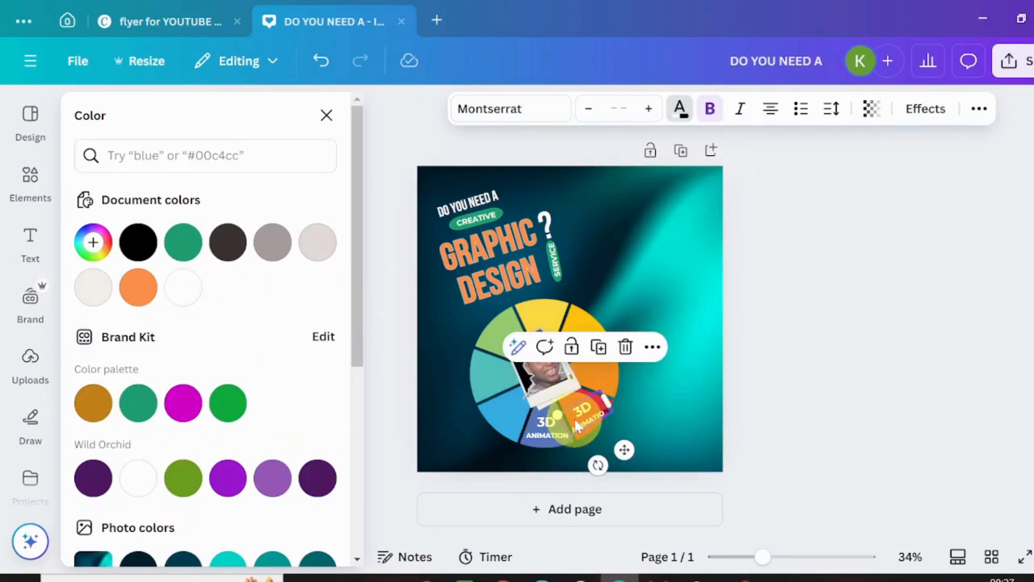
{"action": "double_click", "coordinate": [576, 414]}
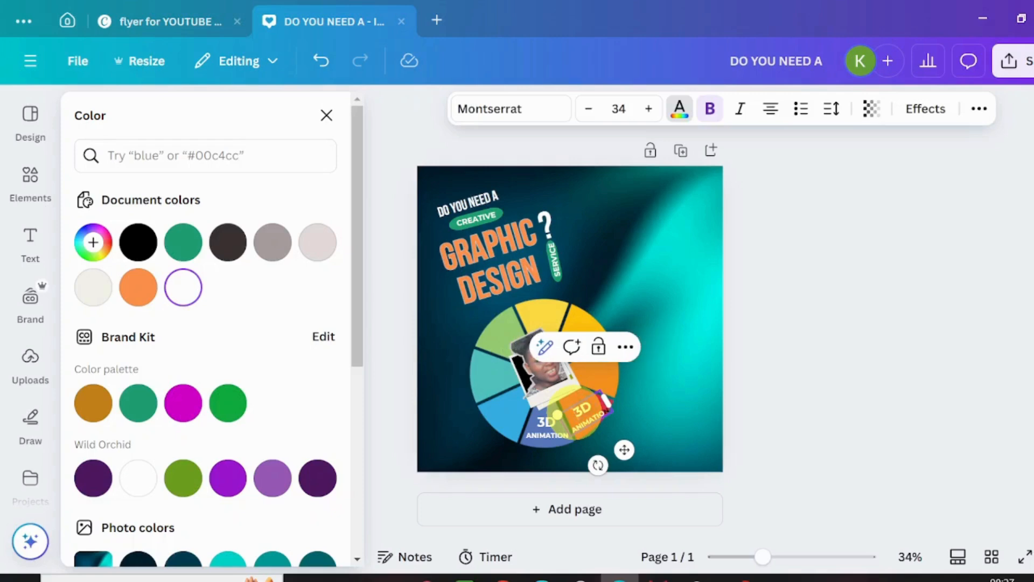
{"action": "left_click", "coordinate": [605, 418]}
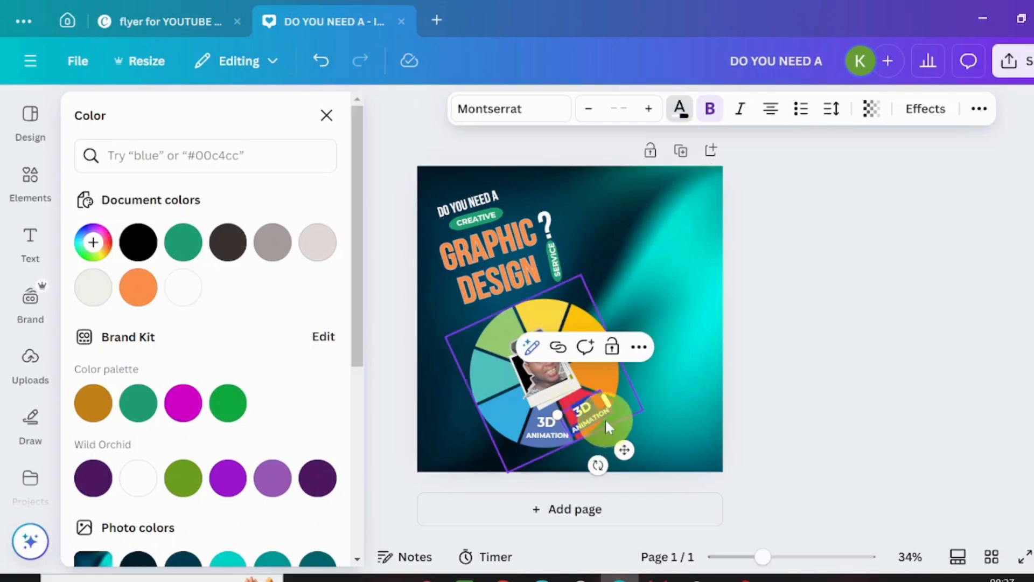
{"action": "double_click", "coordinate": [606, 418]}
{"action": "type", "text": "FLYER"}
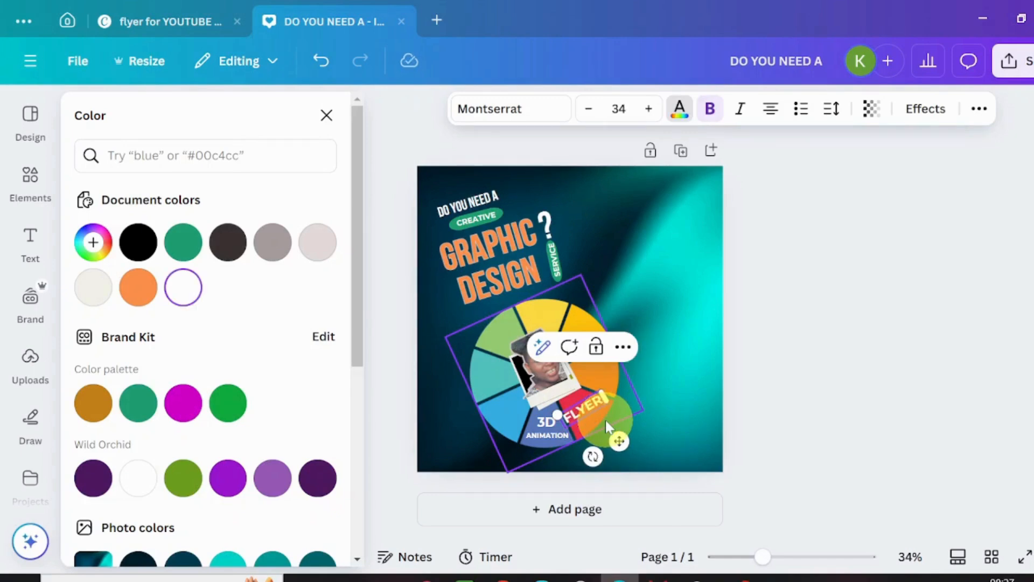
{"action": "type", "text": " DESI"}
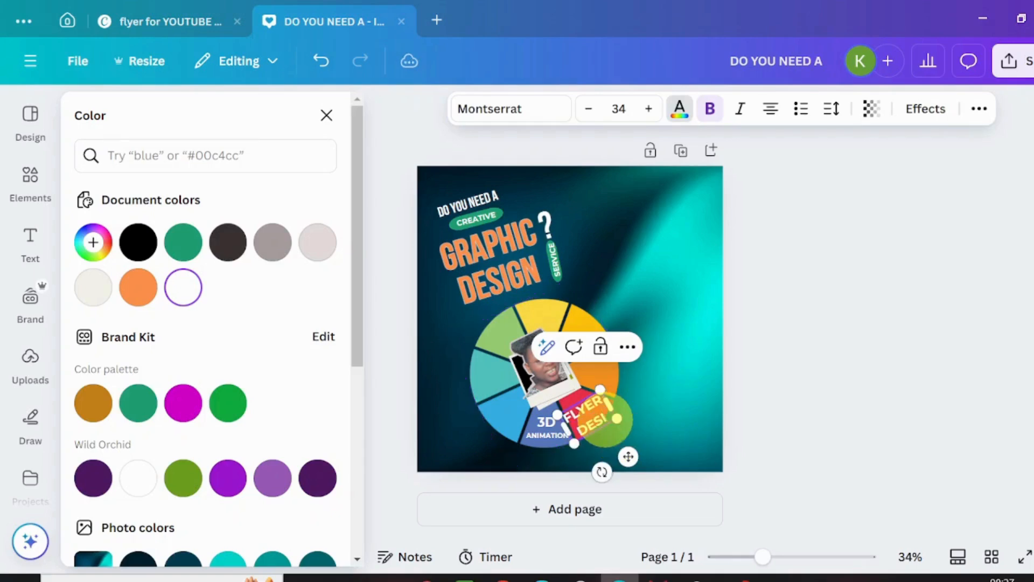
{"action": "type", "text": "GN"}
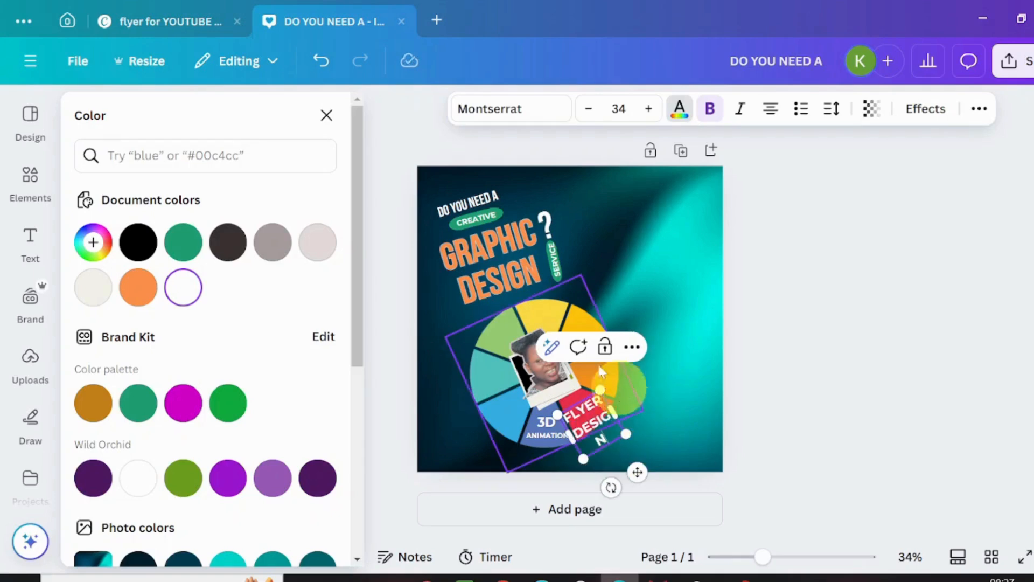
Reduce the FLYER DESIGN label in the red slice to font size 23 so it fits on two lines.
{"action": "left_click", "coordinate": [593, 112]}
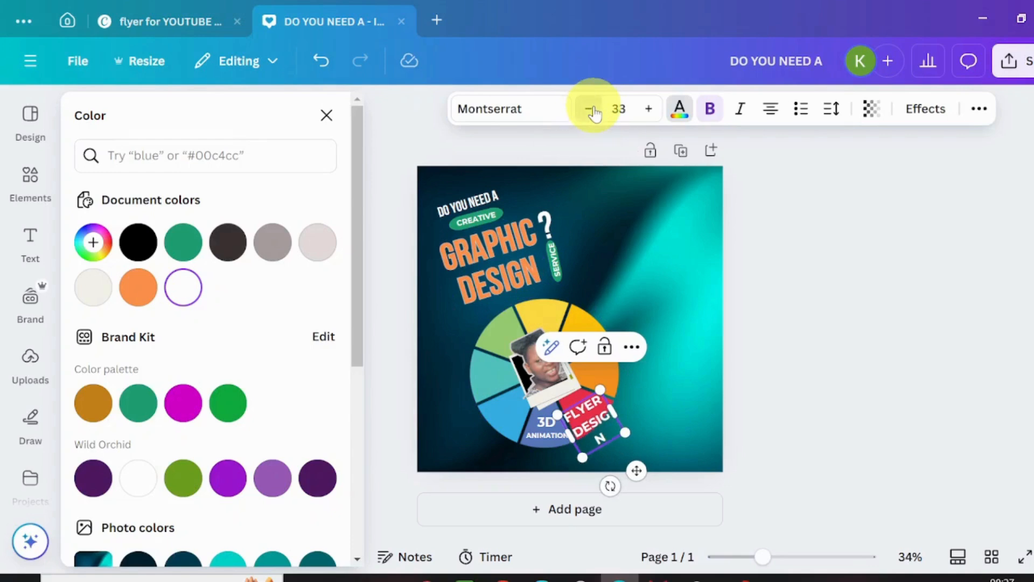
{"action": "left_click", "coordinate": [593, 112]}
{"action": "left_click", "coordinate": [593, 112]}
{"action": "left_click", "coordinate": [593, 112]}
{"action": "left_click", "coordinate": [593, 112]}
{"action": "left_click", "coordinate": [593, 112]}
{"action": "left_click", "coordinate": [594, 112]}
{"action": "left_click", "coordinate": [593, 112]}
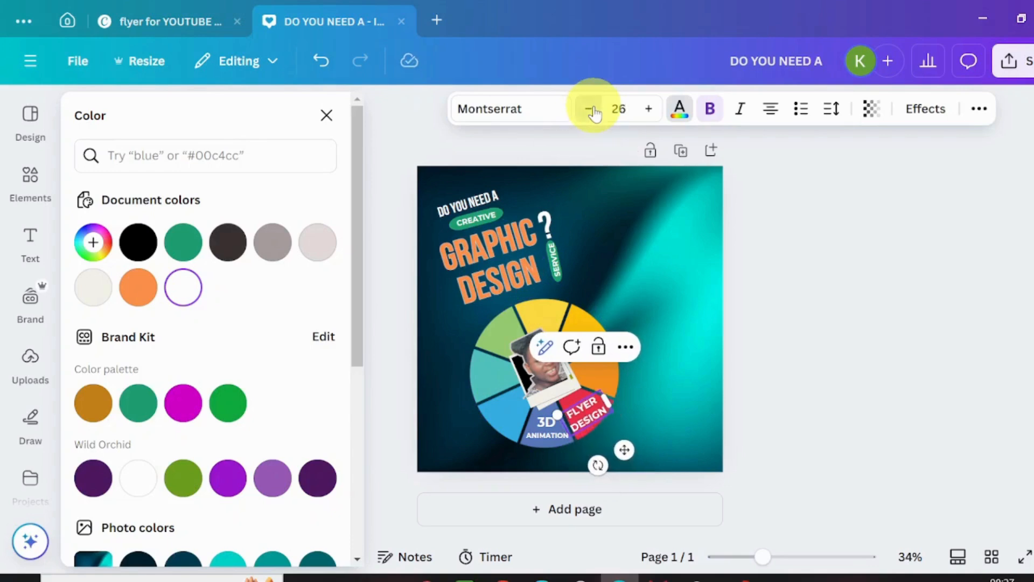
{"action": "left_click", "coordinate": [593, 112]}
{"action": "left_click", "coordinate": [593, 112]}
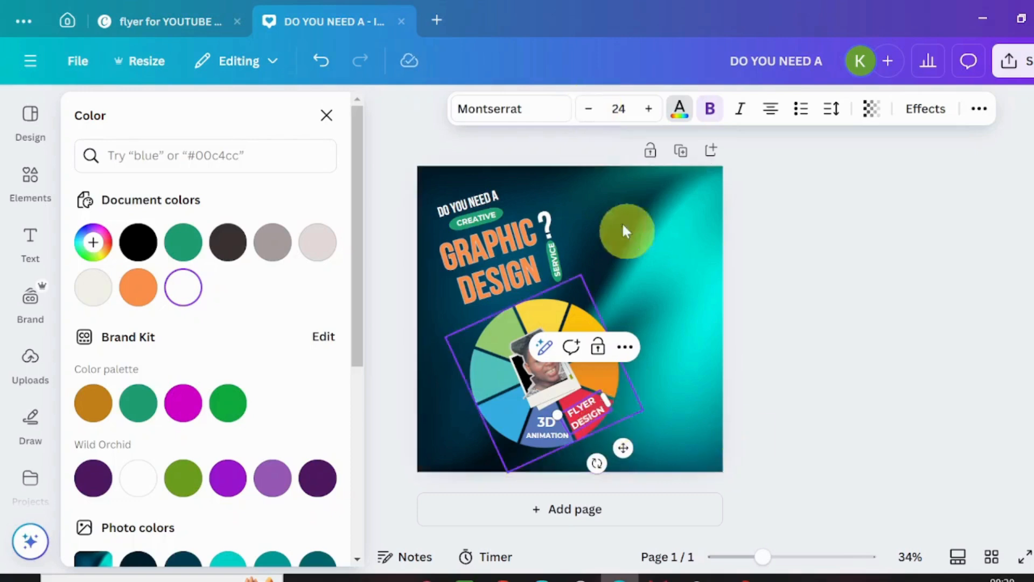
{"action": "left_click", "coordinate": [593, 112]}
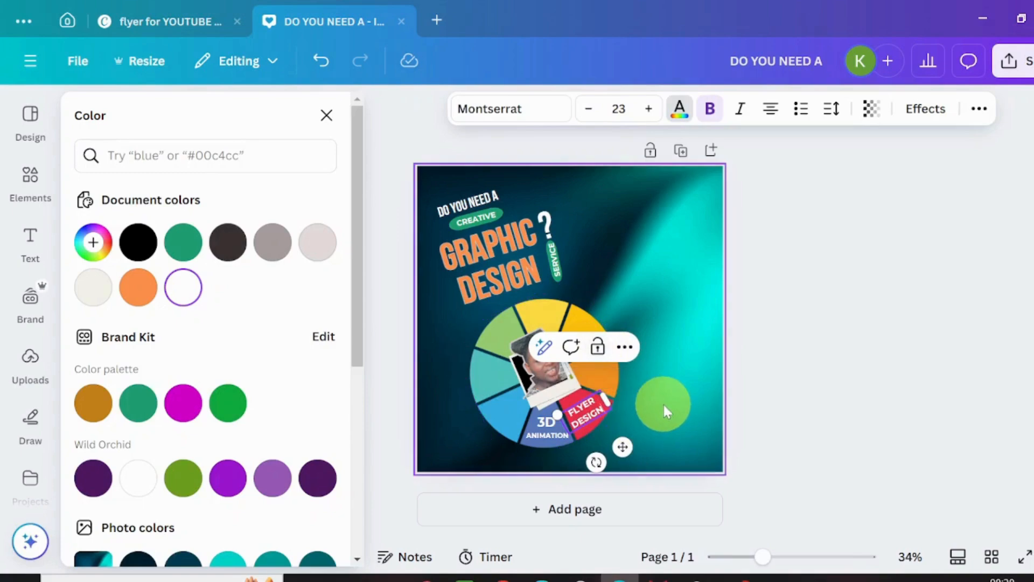
Duplicate the FLYER DESIGN label and place the copy on the orange slice above it.
{"action": "left_click_drag", "start_coordinate": [663, 402], "coordinate": [586, 414]}
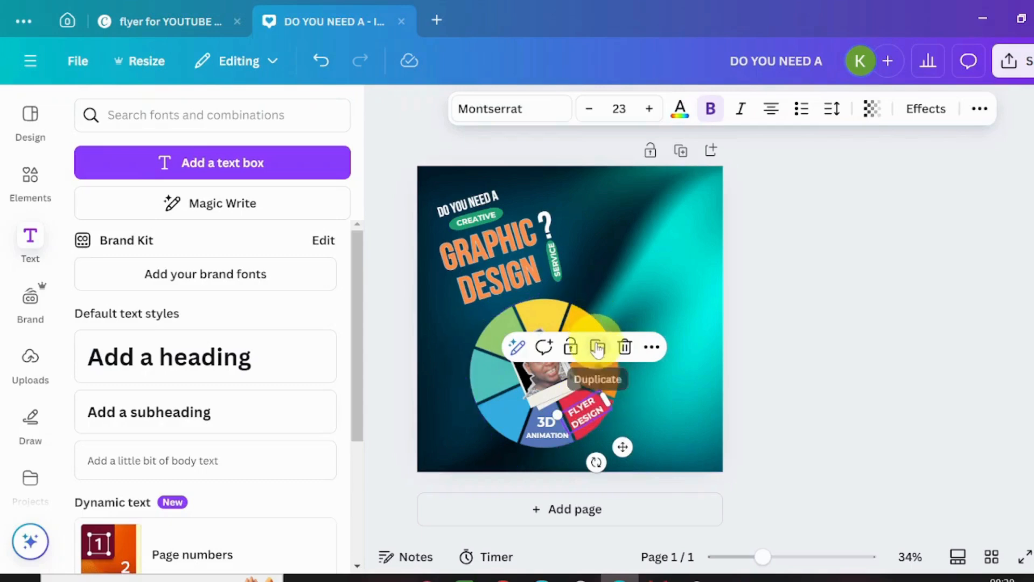
{"action": "left_click", "coordinate": [625, 347]}
{"action": "left_click_drag", "start_coordinate": [627, 452], "coordinate": [635, 405]}
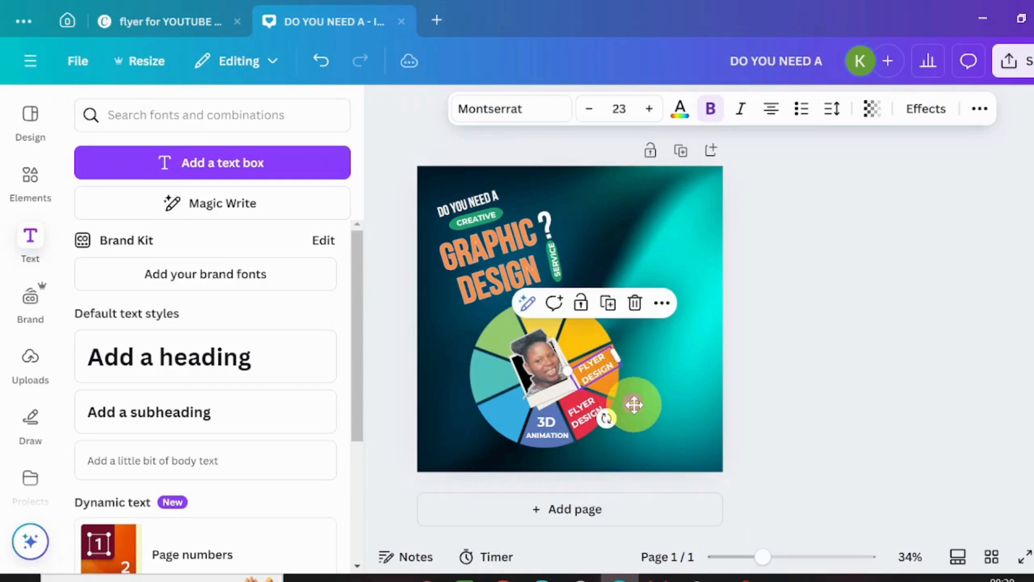
Change the orange slice's label to POSTER DESIGN and refit it at size 24 with a shallower tilt matching the slice.
{"action": "left_click", "coordinate": [606, 367]}
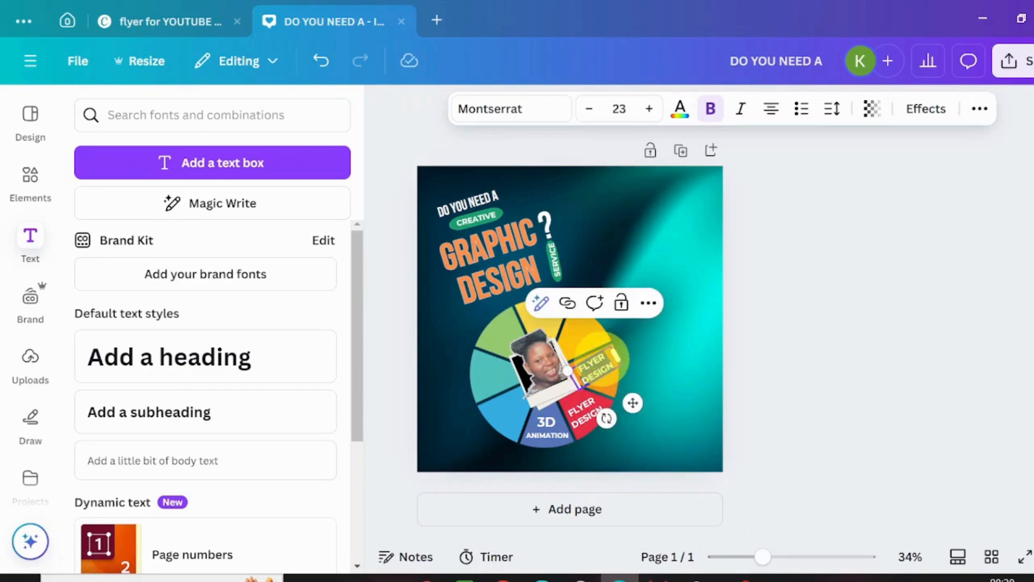
{"action": "type", "text": "POSTER"}
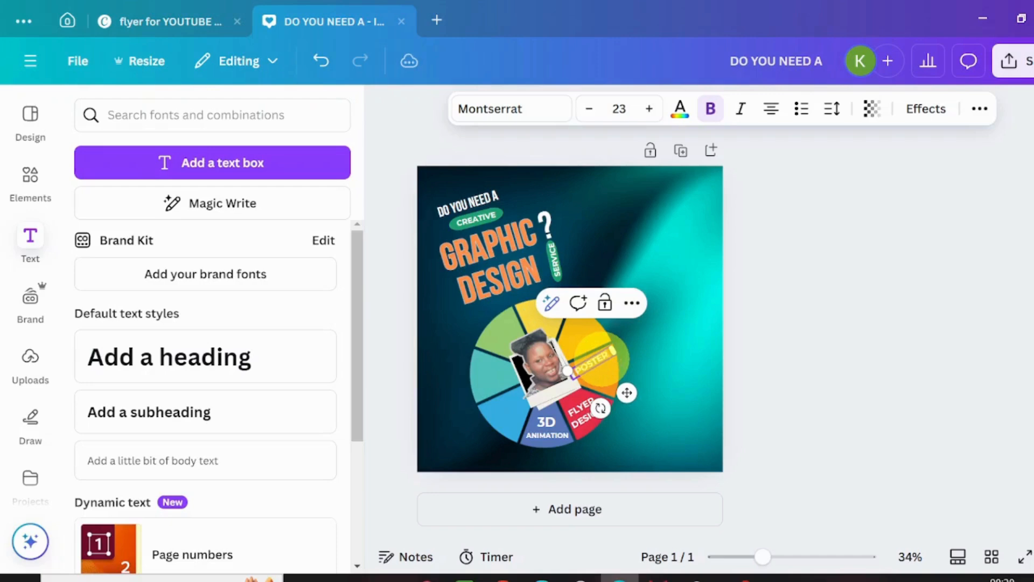
{"action": "type", "text": " DESIGN"}
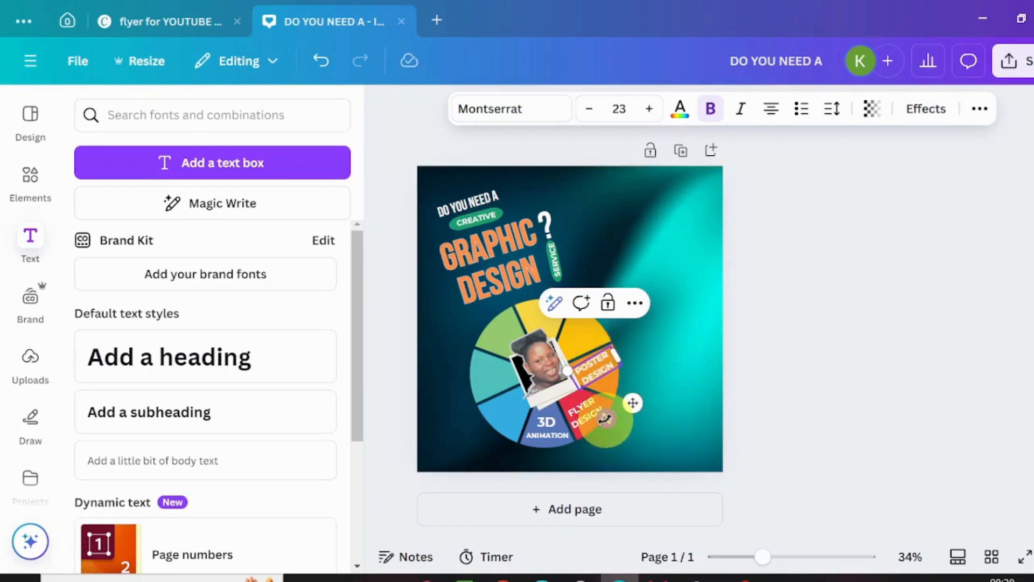
{"action": "left_click_drag", "start_coordinate": [607, 418], "coordinate": [616, 469]}
{"action": "left_click", "coordinate": [616, 468]}
Duplicate the POSTER DESIGN label onto the amber slice above and tilt the copy more steeply to follow that slice.
{"action": "left_click", "coordinate": [597, 367]}
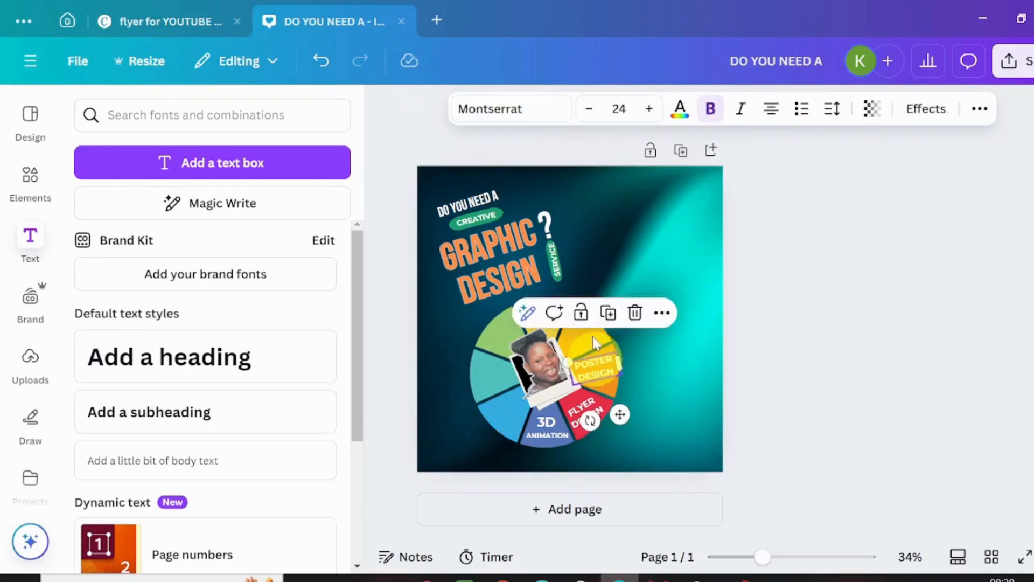
{"action": "left_click", "coordinate": [610, 314]}
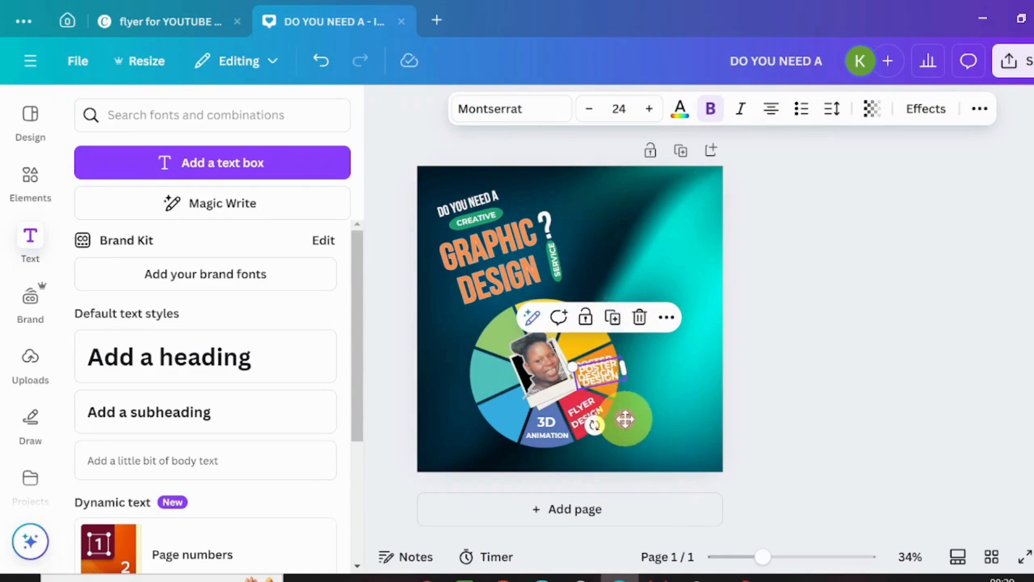
{"action": "left_click_drag", "start_coordinate": [626, 419], "coordinate": [606, 382]}
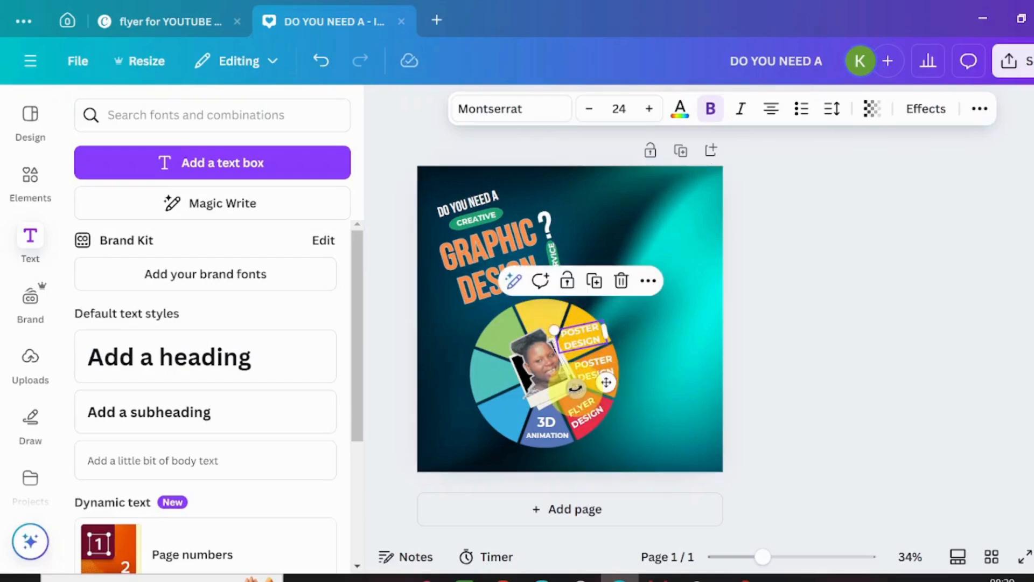
{"action": "left_click_drag", "start_coordinate": [593, 396], "coordinate": [597, 395]}
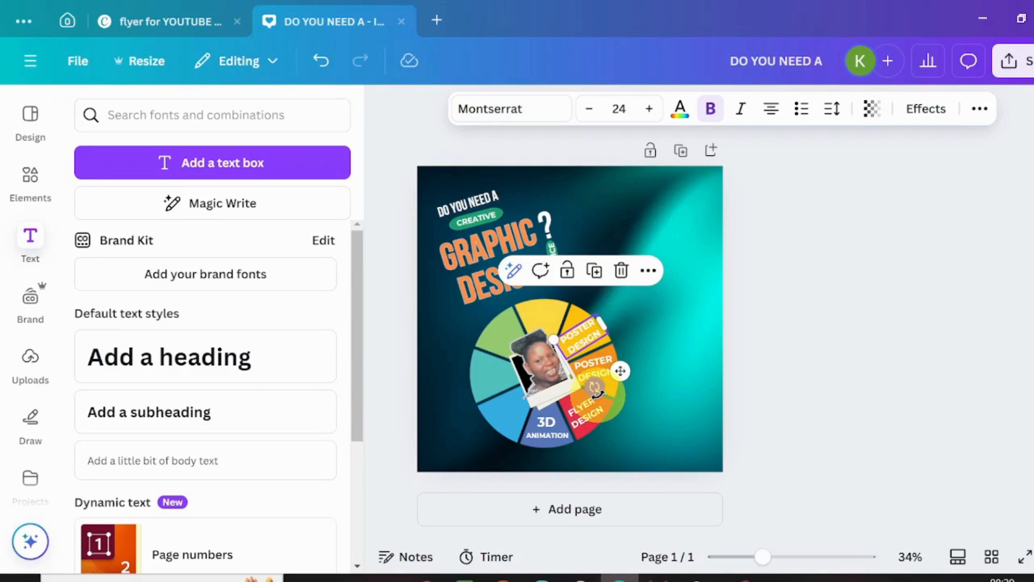
Replace the text of the label in the amber slice with BUSINESS CARDS.
{"action": "left_click", "coordinate": [575, 344]}
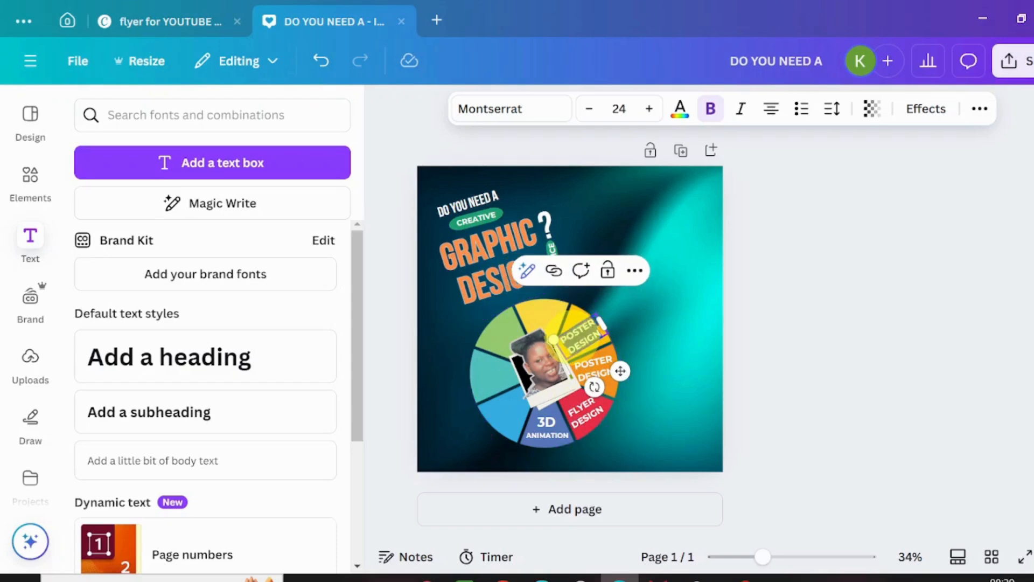
{"action": "type", "text": "B"}
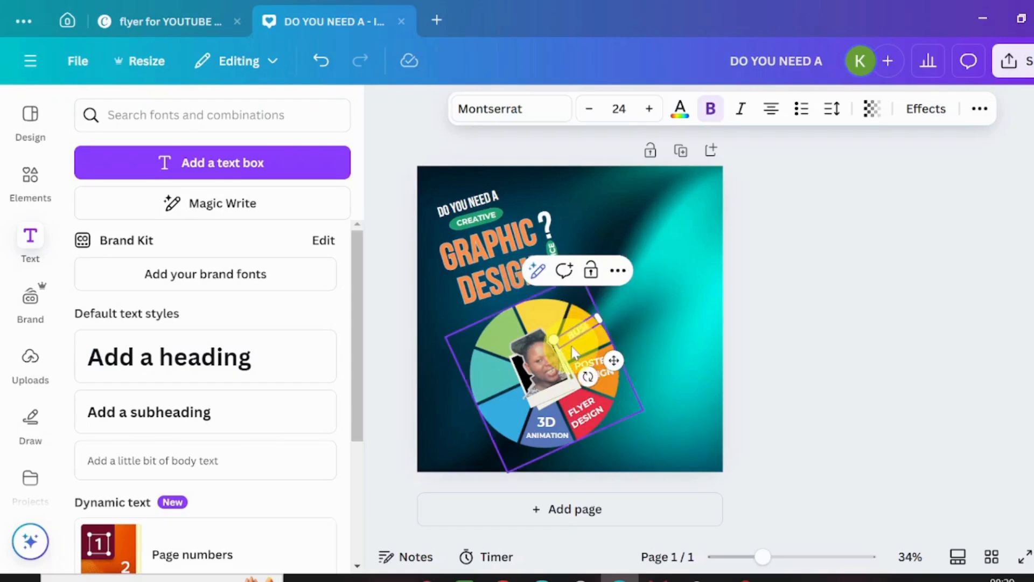
{"action": "type", "text": "USINESS CARDS"}
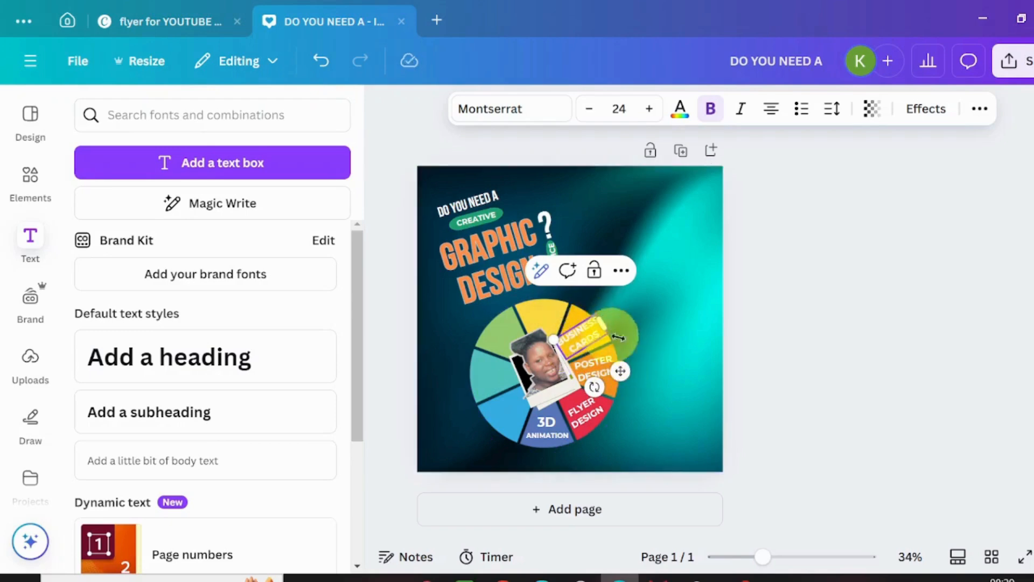
{"action": "left_click", "coordinate": [650, 300]}
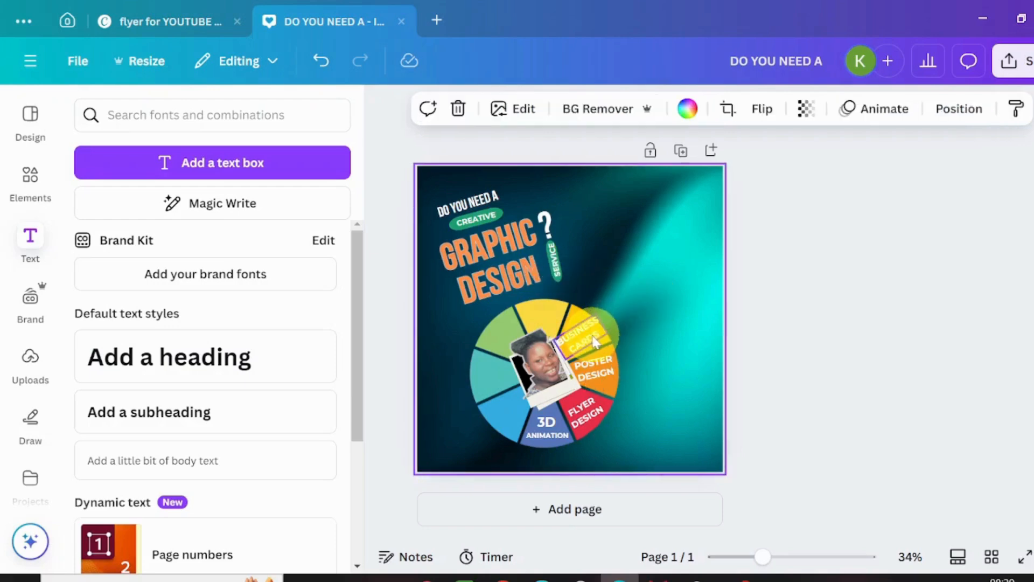
Place a copy of the BUSINESS CARDS label nearly level on the top yellow slice and change its text to LOGO DESIGN.
{"action": "left_click", "coordinate": [594, 340]}
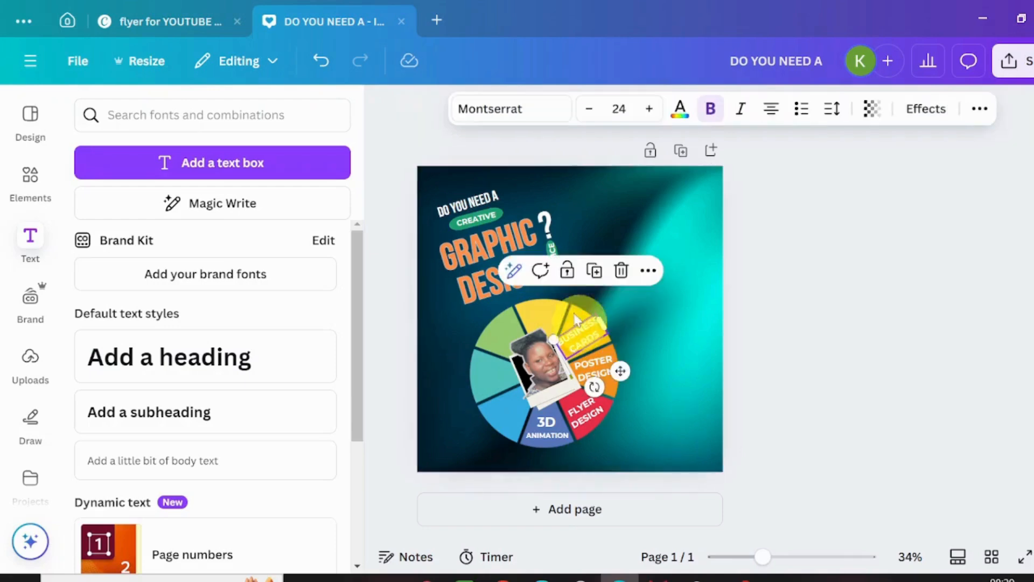
{"action": "left_click", "coordinate": [597, 275]}
{"action": "left_click_drag", "start_coordinate": [626, 376], "coordinate": [585, 349]}
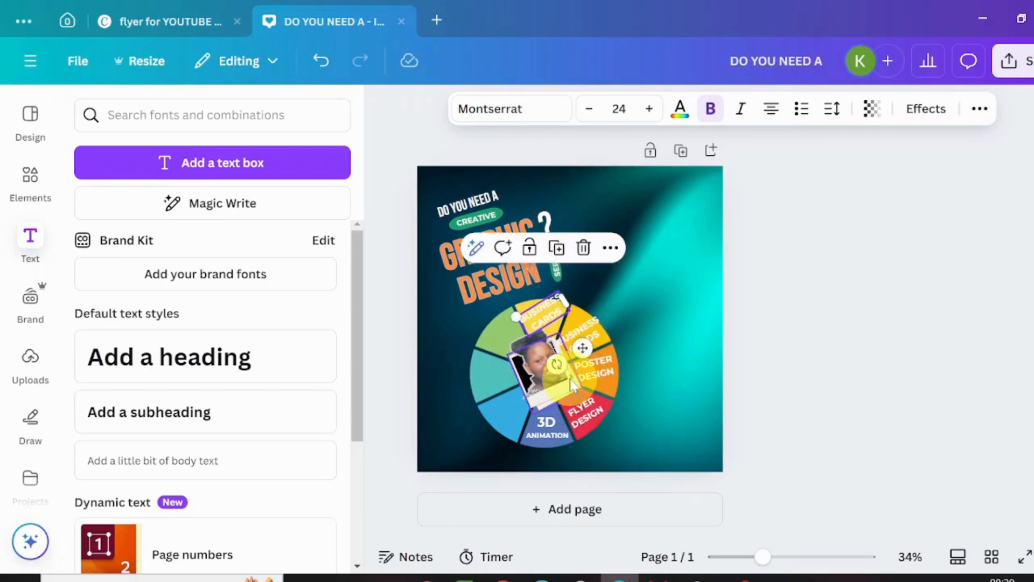
{"action": "left_click_drag", "start_coordinate": [558, 365], "coordinate": [532, 367]}
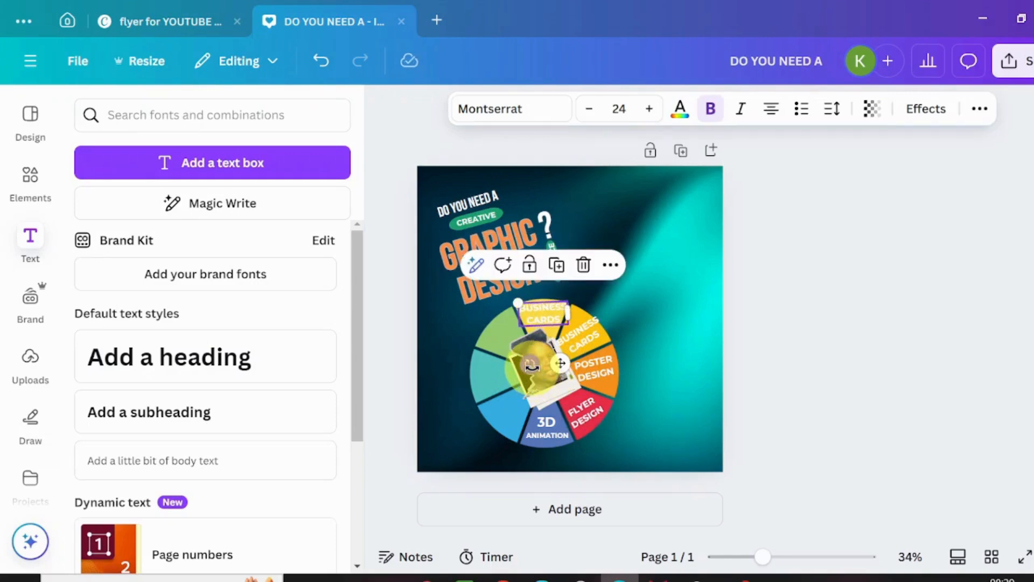
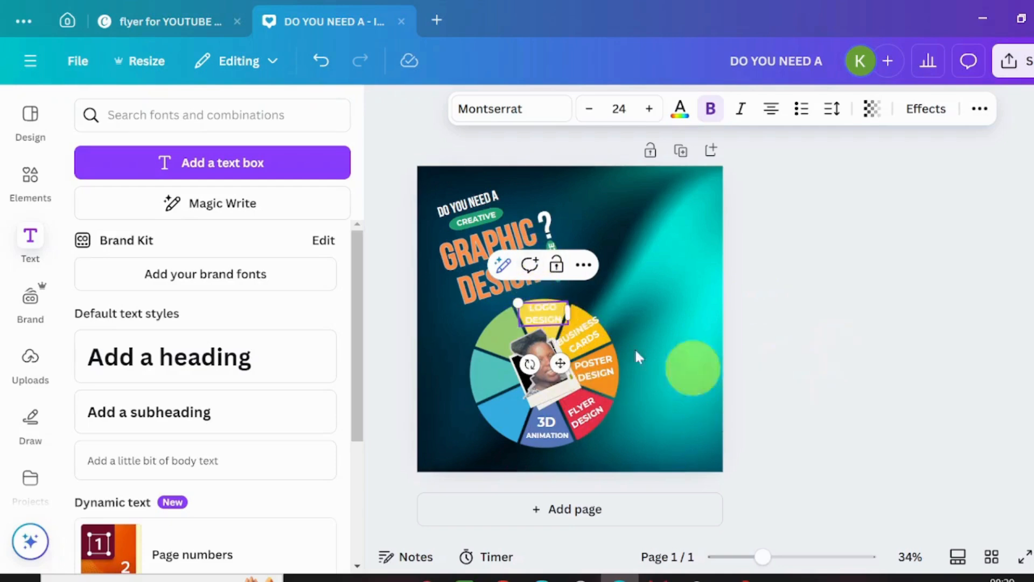
{"action": "left_click", "coordinate": [631, 280]}
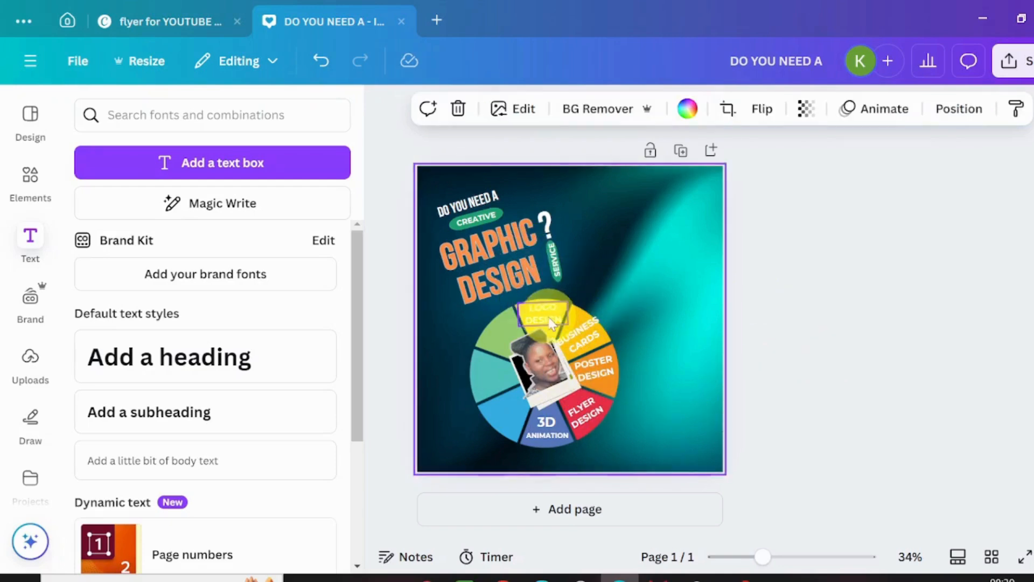
Place a copy of the LOGO DESIGN label on the green slice, tilted to follow it, and change its text to VIDEO EDITING.
{"action": "left_click", "coordinate": [551, 322]}
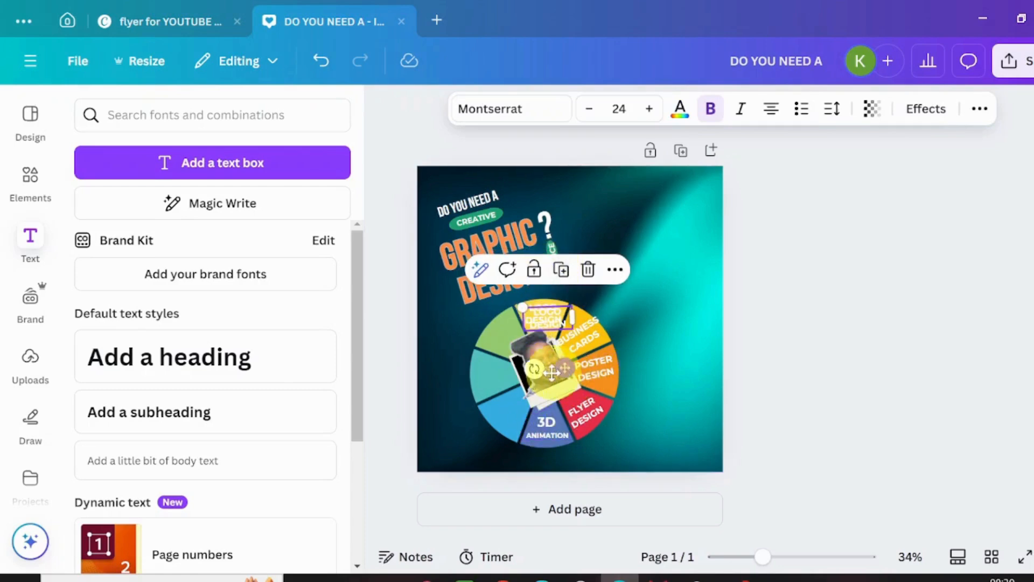
{"action": "left_click_drag", "start_coordinate": [564, 368], "coordinate": [555, 391]}
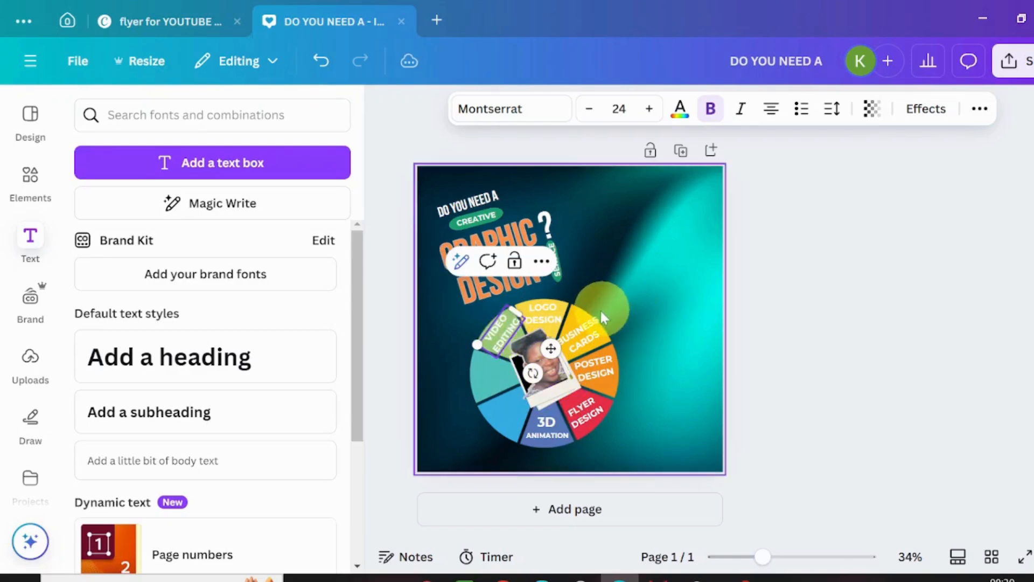
Reduce the BUSINESS CARDS label to font size 22 and nudge it to sit inside the amber slice.
{"action": "left_click", "coordinate": [595, 326]}
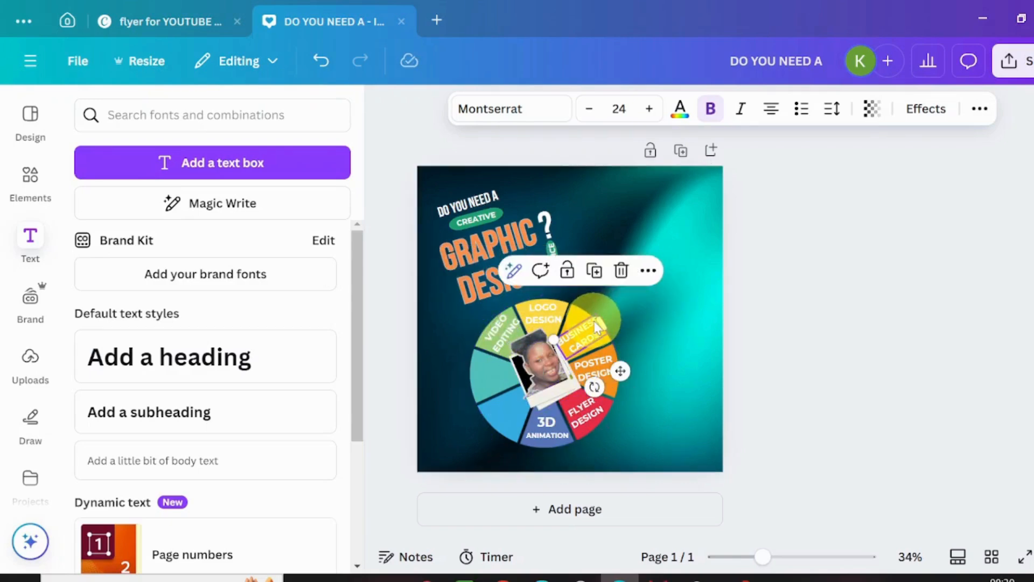
{"action": "left_click", "coordinate": [593, 111]}
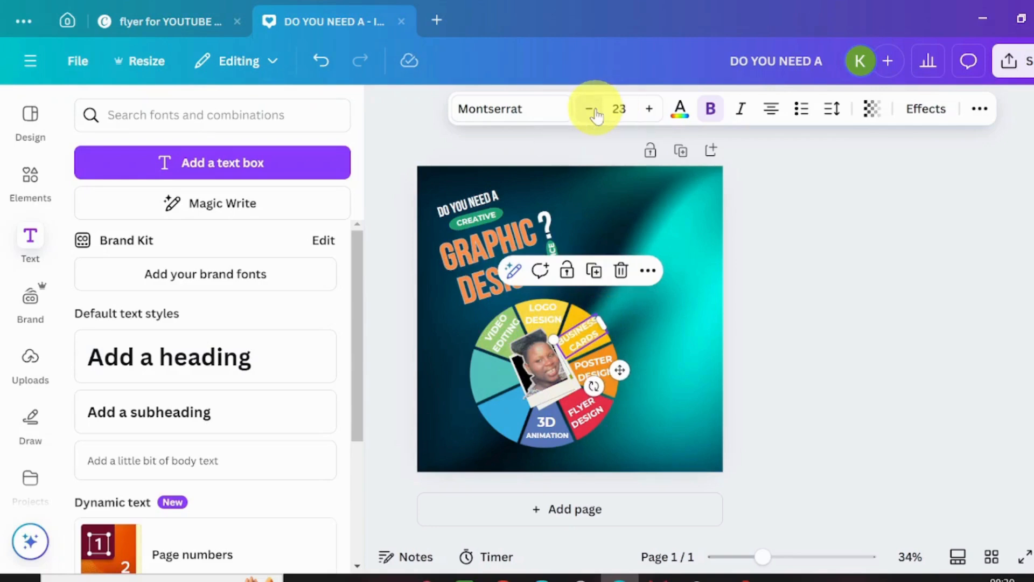
{"action": "left_click", "coordinate": [593, 111]}
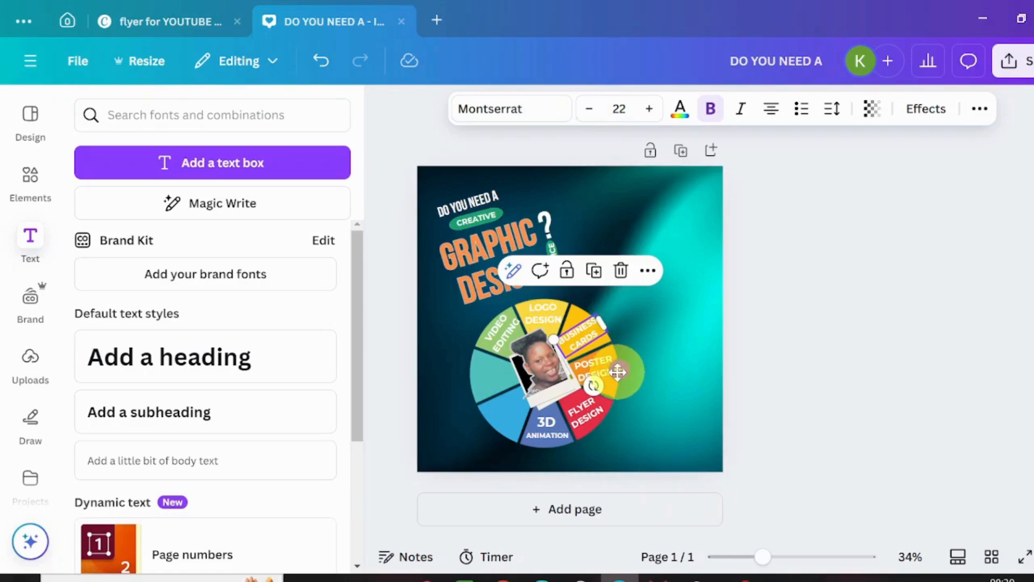
{"action": "left_click_drag", "start_coordinate": [618, 372], "coordinate": [618, 372]}
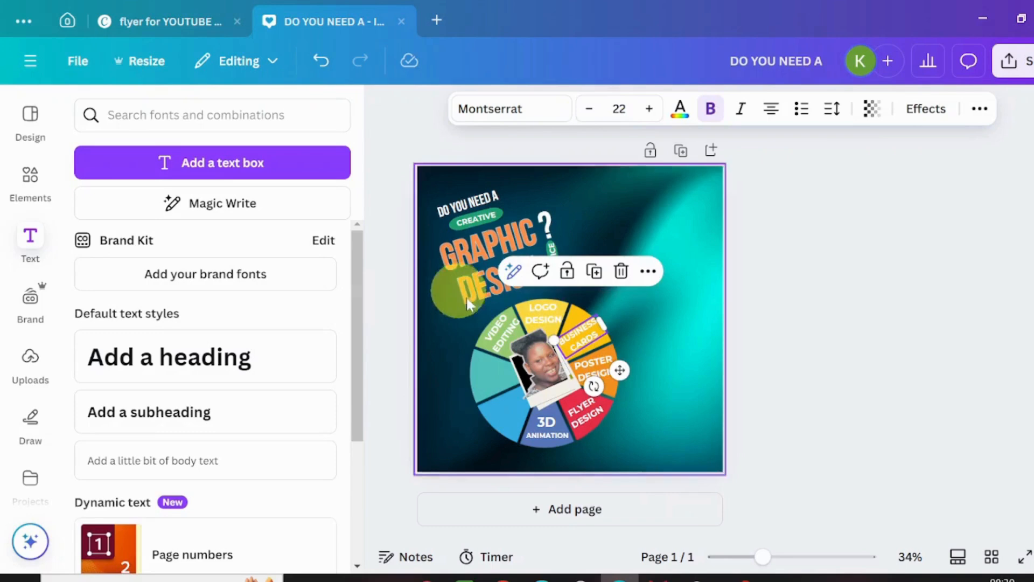
Place a copy of the VIDEO EDITING label on the teal slice, tilted slightly to follow it, and change its text to PRODUCT DESIGN.
{"action": "left_click", "coordinate": [505, 329]}
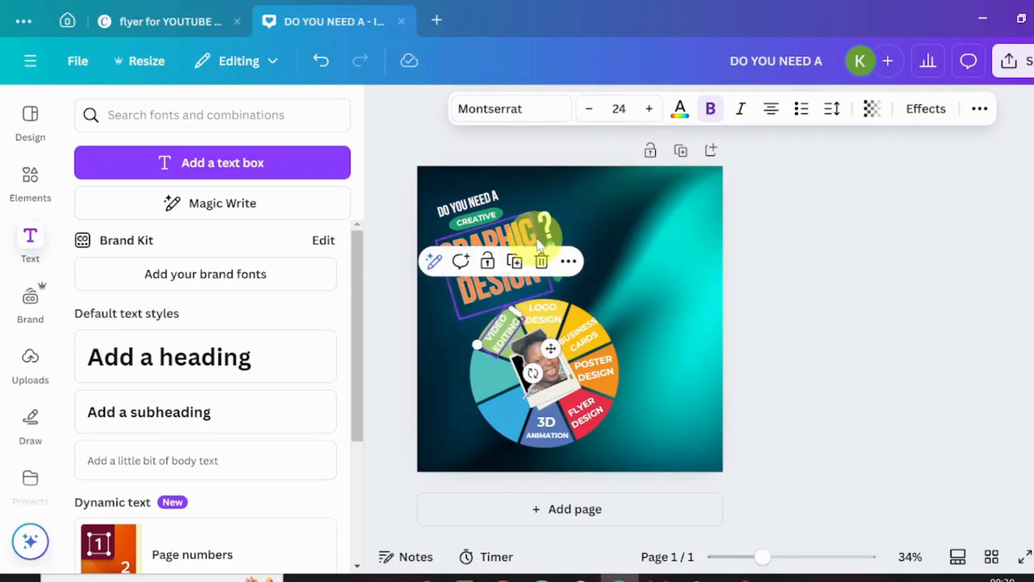
{"action": "left_click", "coordinate": [515, 261]}
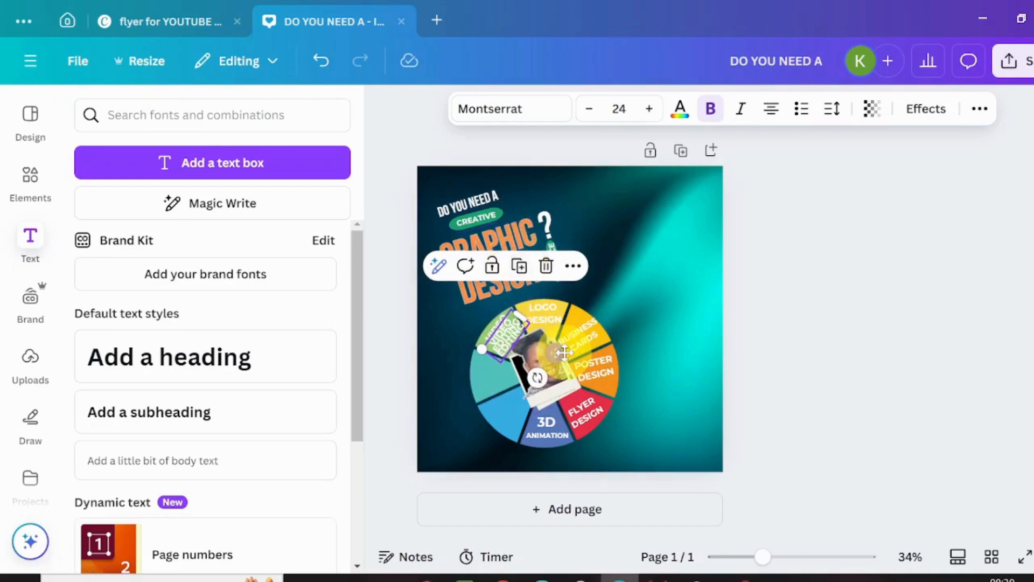
{"action": "left_click_drag", "start_coordinate": [564, 353], "coordinate": [489, 424]}
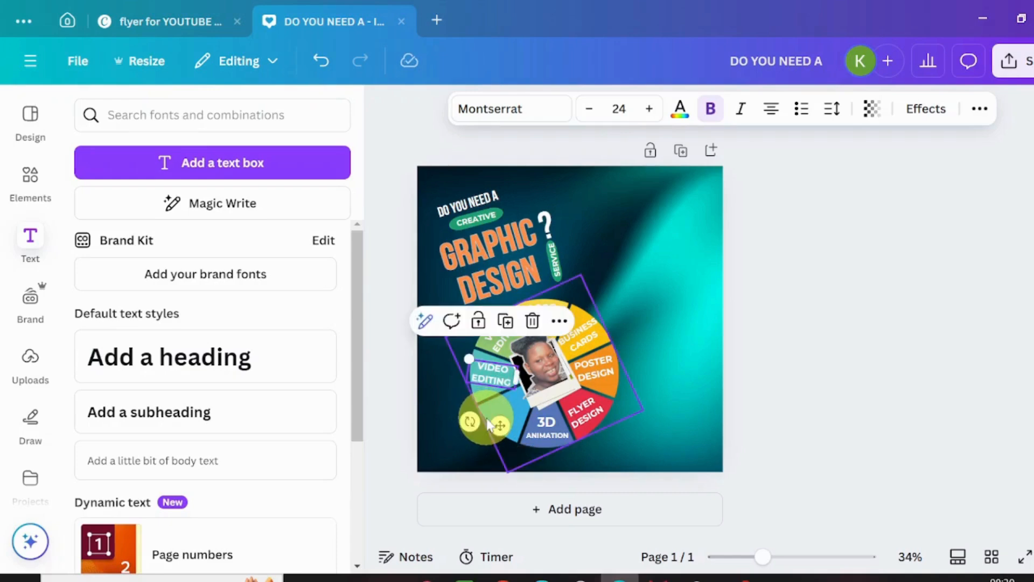
{"action": "left_click_drag", "start_coordinate": [489, 425], "coordinate": [509, 386]}
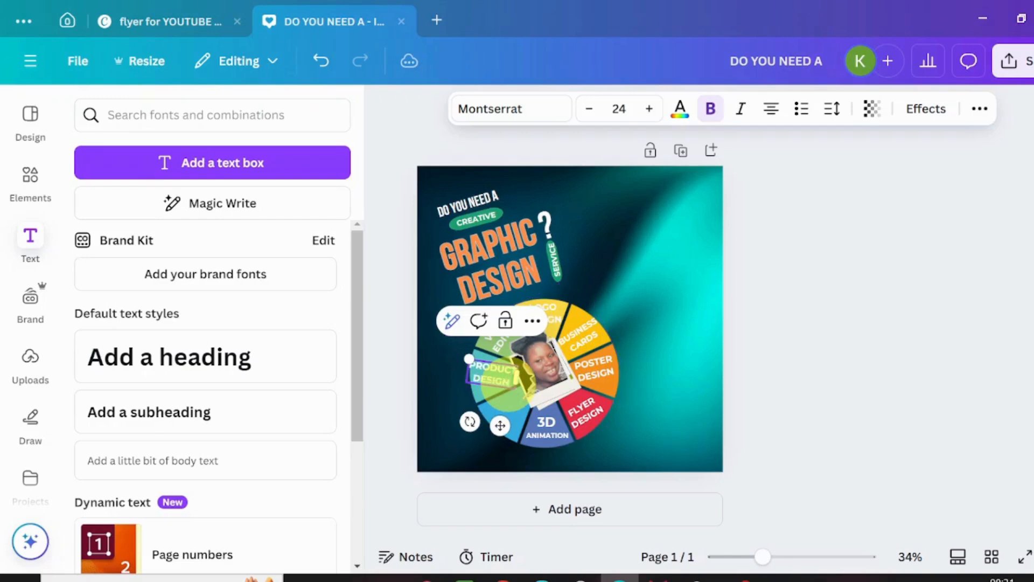
{"action": "left_click", "coordinate": [434, 379]}
Reduce the PRODUCT DESIGN label to font size 21 so it fits inside the teal slice.
{"action": "left_click", "coordinate": [495, 377]}
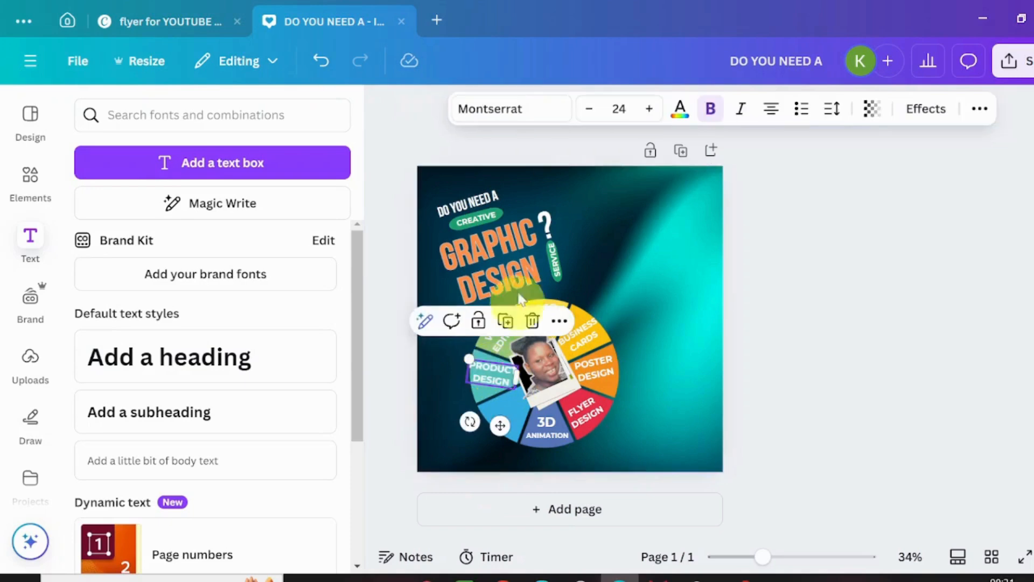
{"action": "left_click", "coordinate": [591, 110]}
{"action": "left_click", "coordinate": [591, 110]}
{"action": "left_click", "coordinate": [590, 110]}
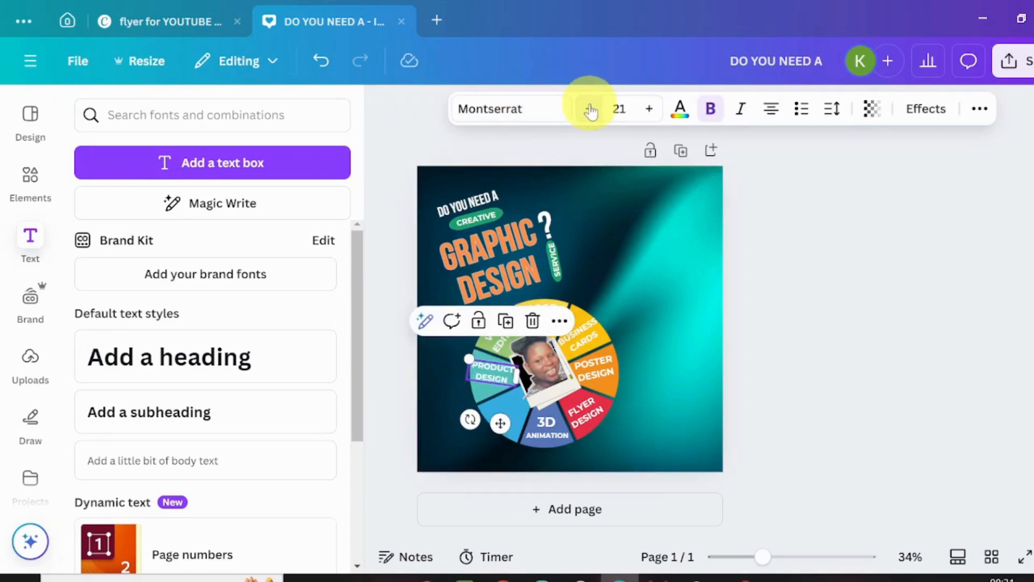
Place a copy of the PRODUCT DESIGN label on the blue slice and change its text to SOCIAL MEDIA POST on three lines.
{"action": "left_click", "coordinate": [506, 322]}
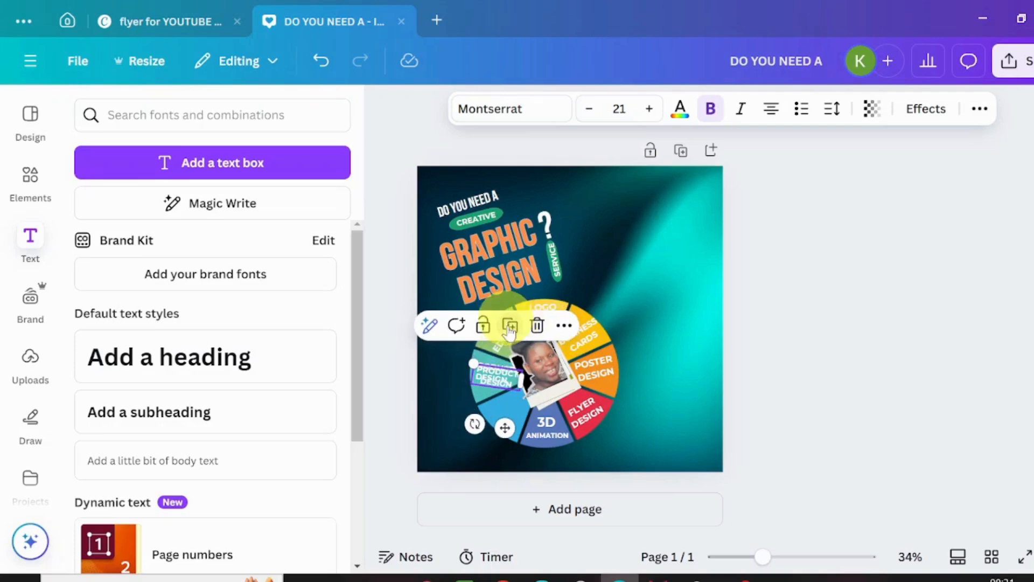
{"action": "left_click_drag", "start_coordinate": [507, 430], "coordinate": [516, 463]}
{"action": "double_click", "coordinate": [517, 410]}
{"action": "type", "text": "SO"}
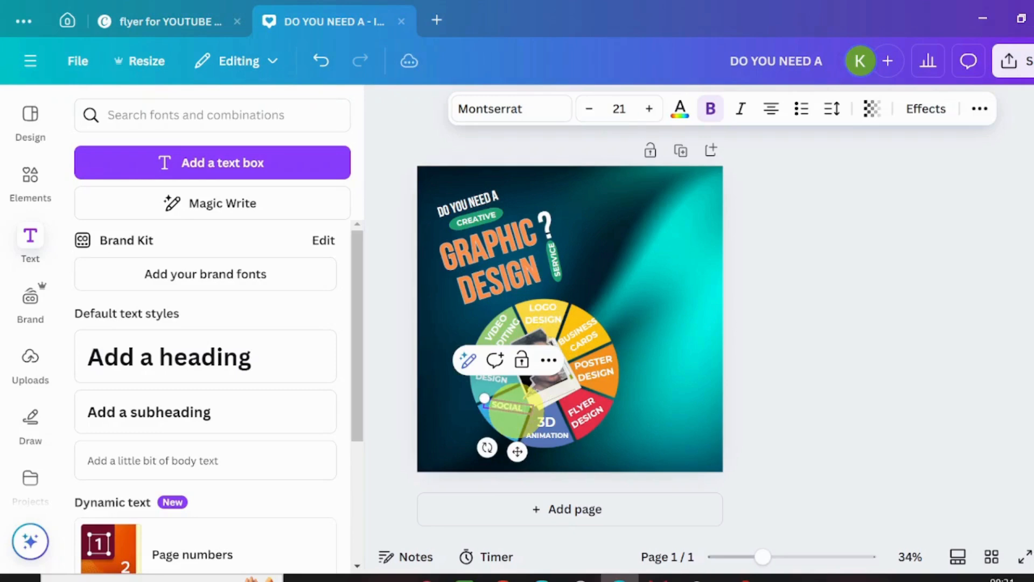
{"action": "type", "text": "CIAL"}
{"action": "key", "text": "Return"}
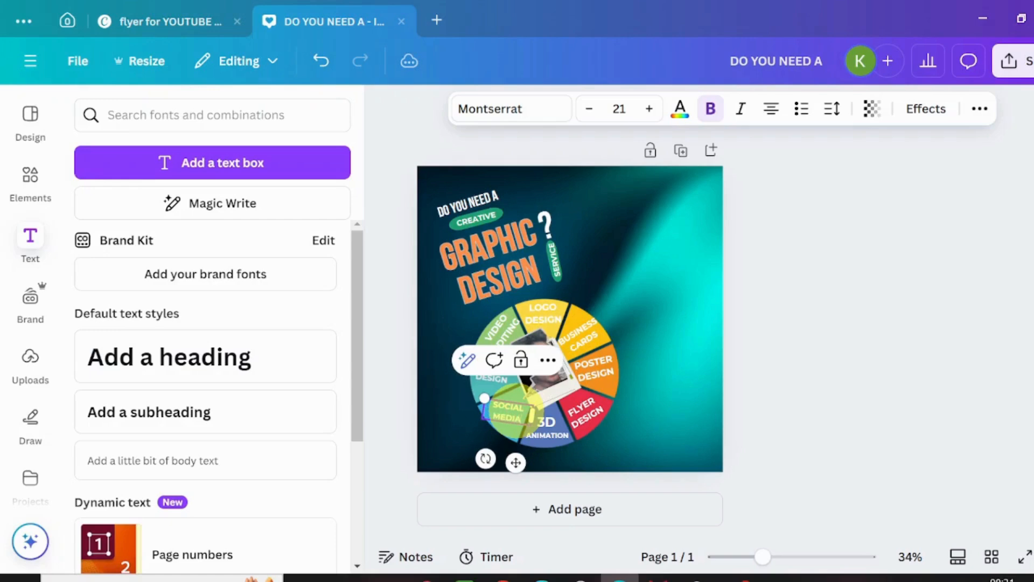
{"action": "type", "text": "MEDIA"}
{"action": "key", "text": "Return"}
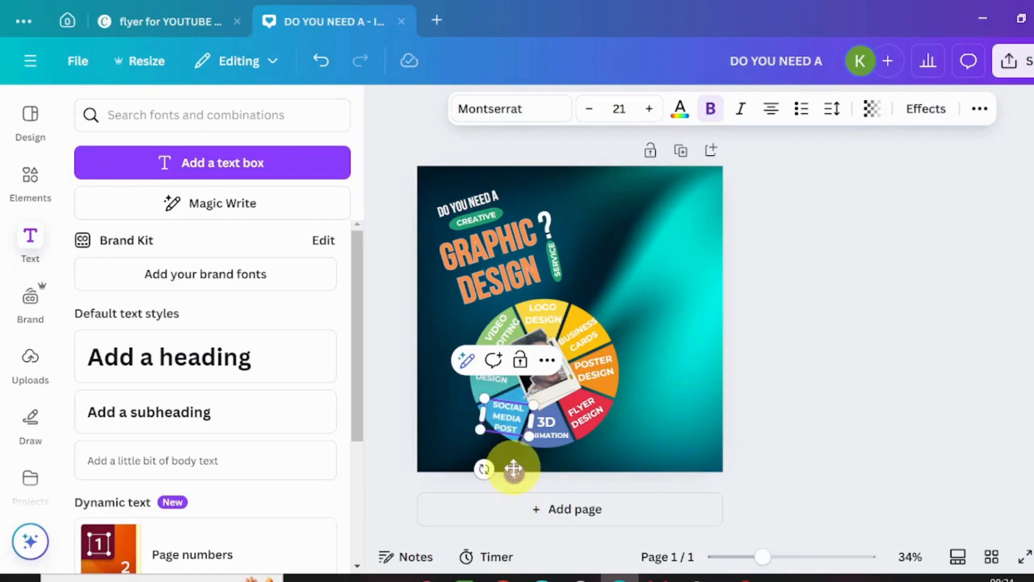
{"action": "left_click", "coordinate": [661, 367]}
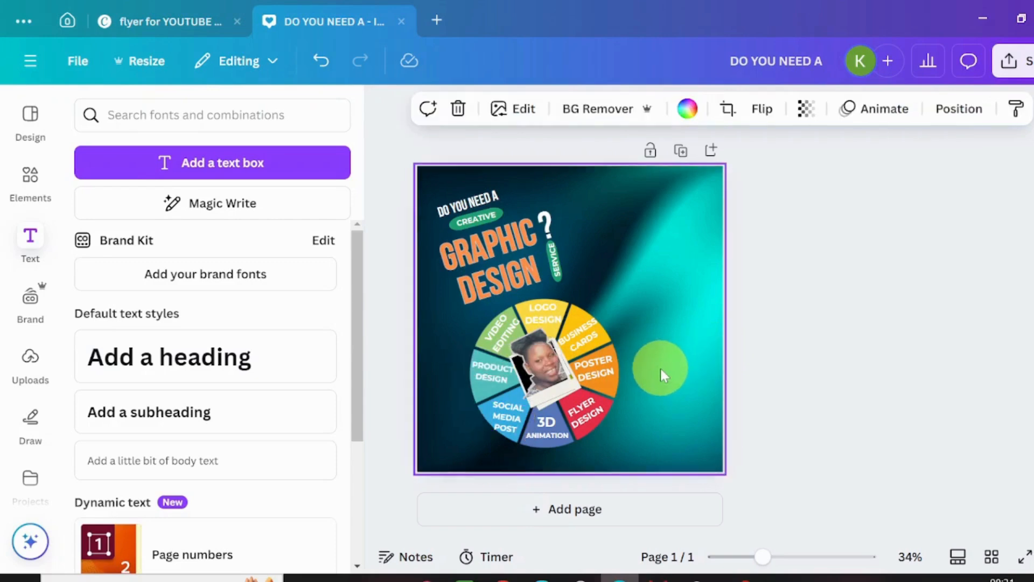
Rotate the SOCIAL MEDIA POST label counterclockwise so it follows the angle of the blue slice.
{"action": "left_click", "coordinate": [506, 417]}
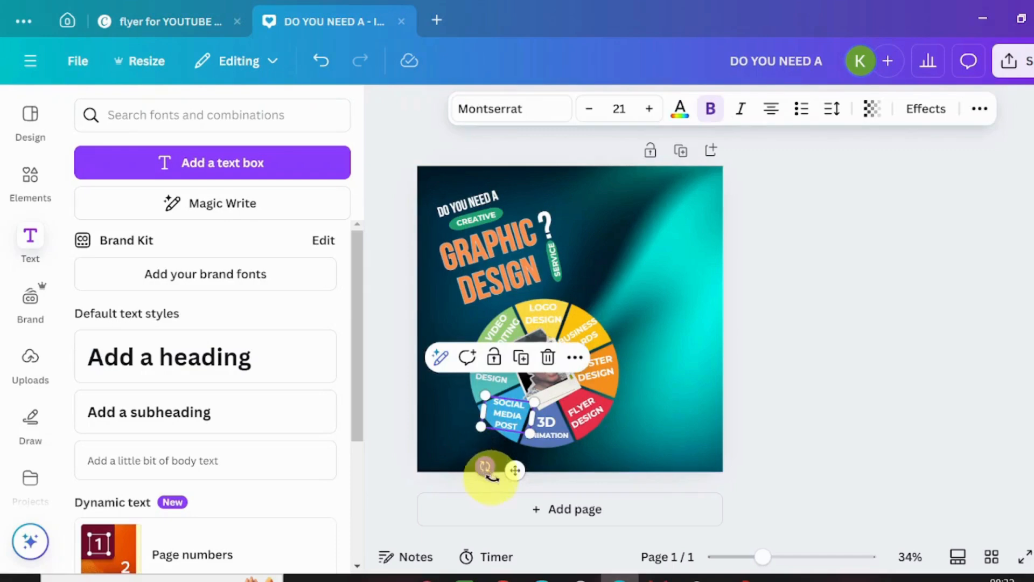
{"action": "left_click_drag", "start_coordinate": [485, 473], "coordinate": [531, 481]}
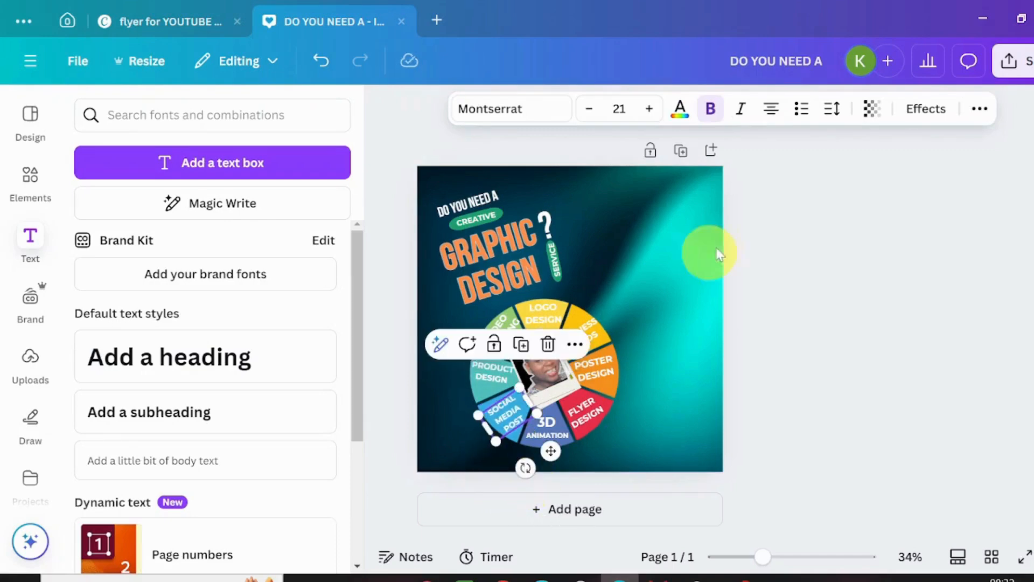
{"action": "left_click", "coordinate": [675, 333]}
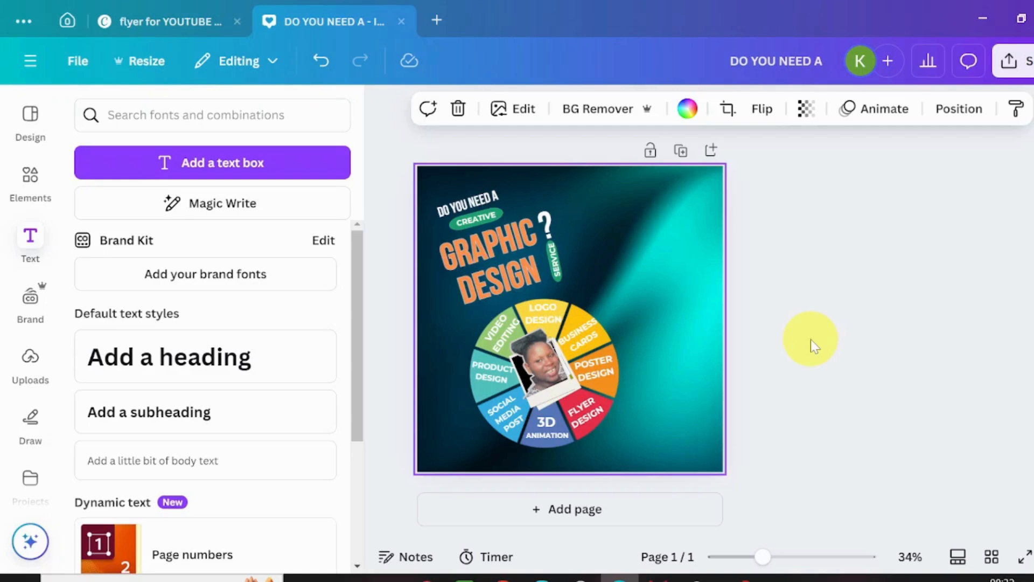
Add a square shape to the flyer and place it beside the pie graphic, near the page's right edge.
{"action": "left_click", "coordinate": [23, 186]}
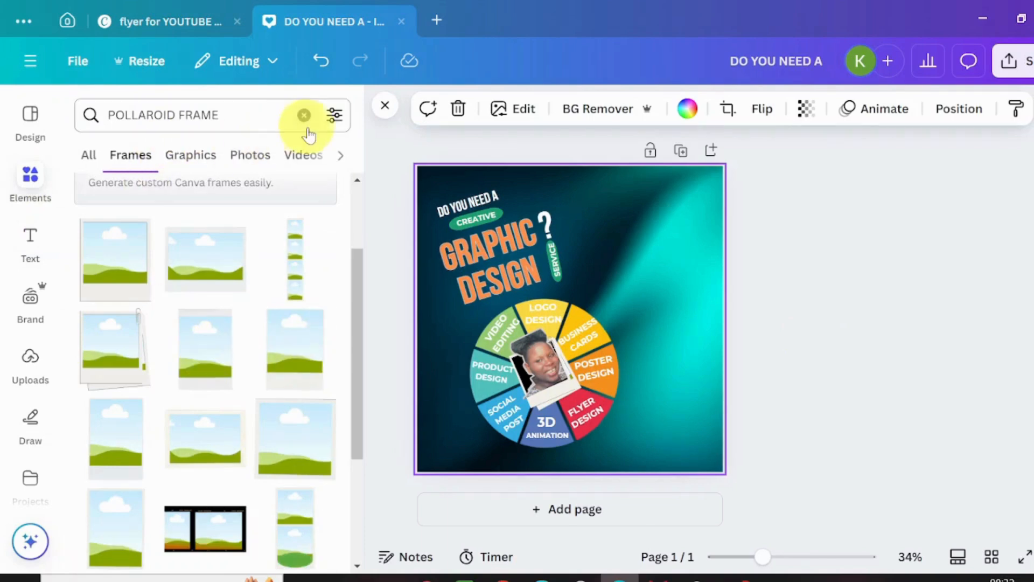
{"action": "left_click", "coordinate": [303, 115]}
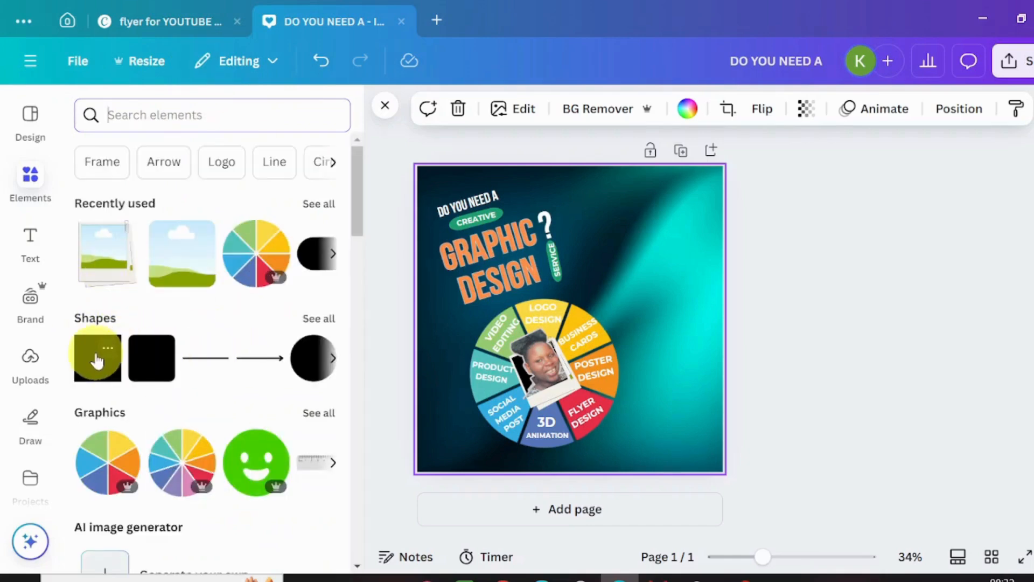
{"action": "left_click", "coordinate": [97, 361]}
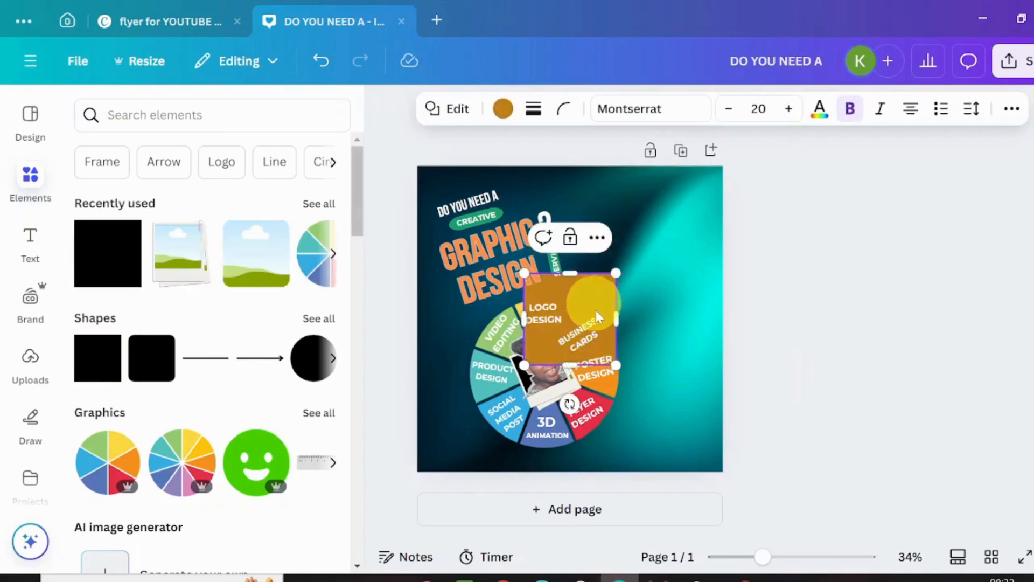
{"action": "left_click_drag", "start_coordinate": [583, 305], "coordinate": [682, 330]}
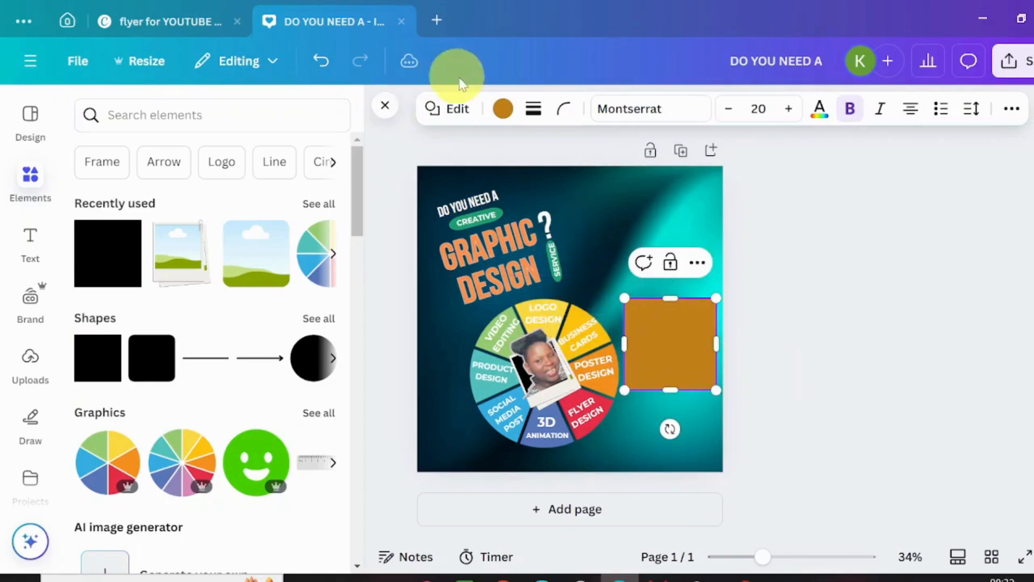
Recolour the square to #f2f1eb and flatten it into a thin horizontal bar against the page's right edge, level with the pie's middle.
{"action": "left_click", "coordinate": [505, 108]}
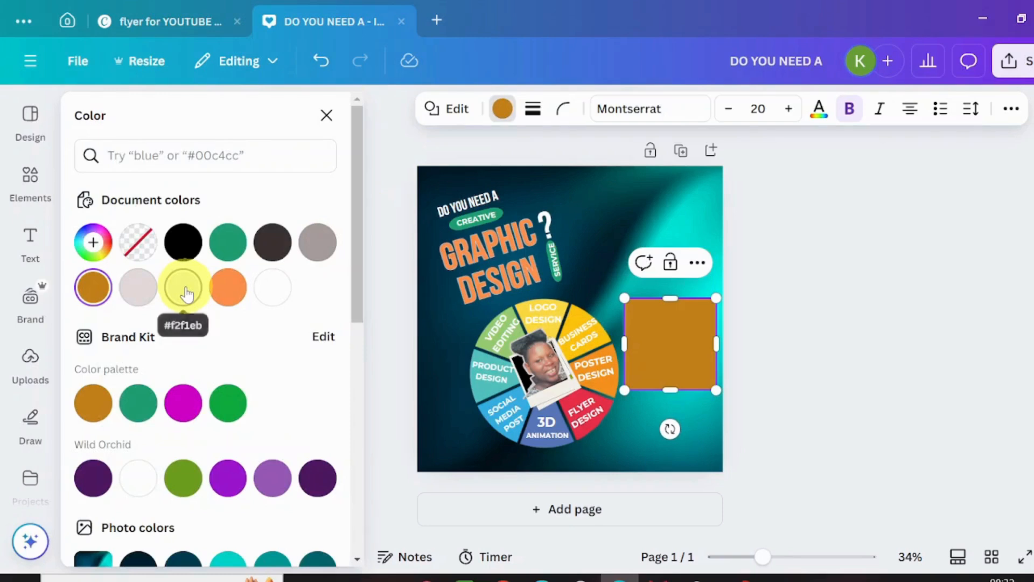
{"action": "left_click", "coordinate": [184, 289]}
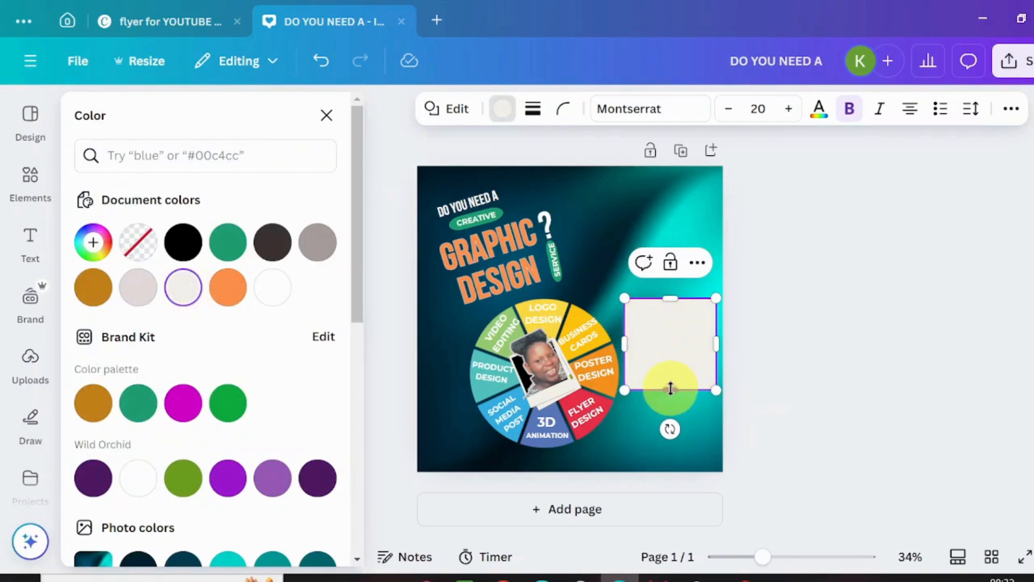
{"action": "left_click_drag", "start_coordinate": [670, 389], "coordinate": [674, 313]}
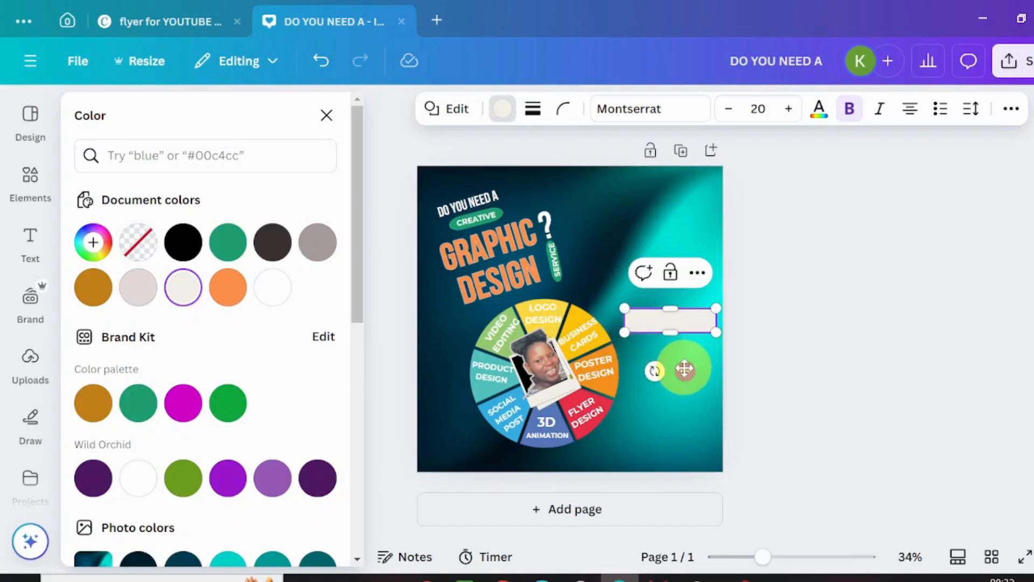
{"action": "left_click_drag", "start_coordinate": [684, 368], "coordinate": [675, 416]}
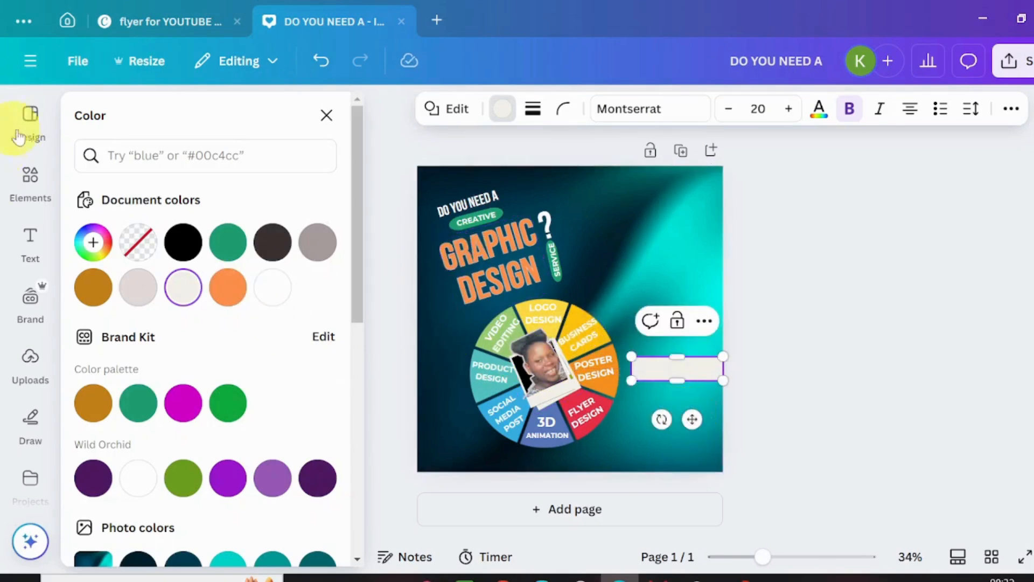
Add a heading reading CALL OR MESSAGE and move it over the off-white bar beside the pie.
{"action": "left_click", "coordinate": [30, 240]}
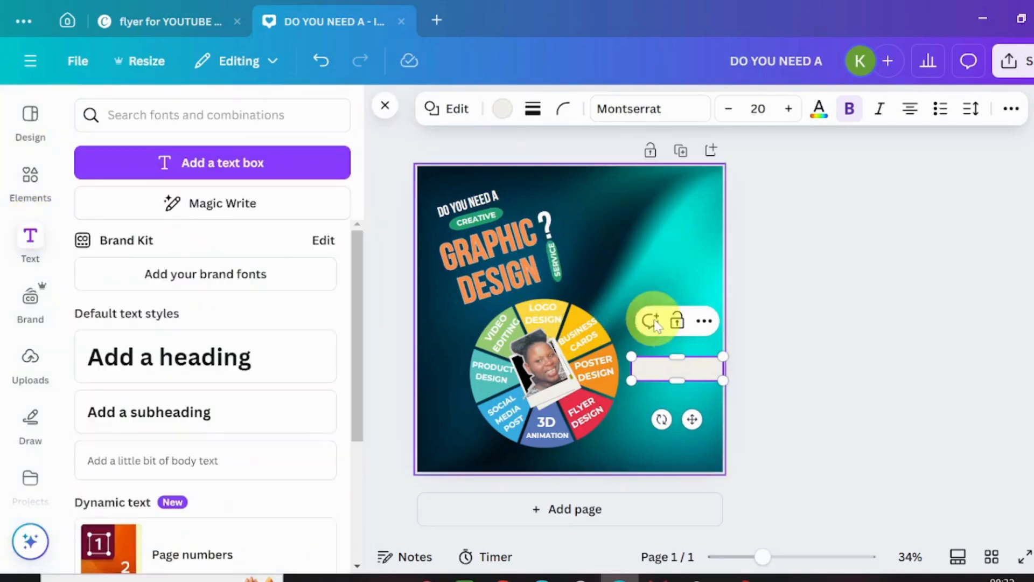
{"action": "left_click", "coordinate": [195, 363]}
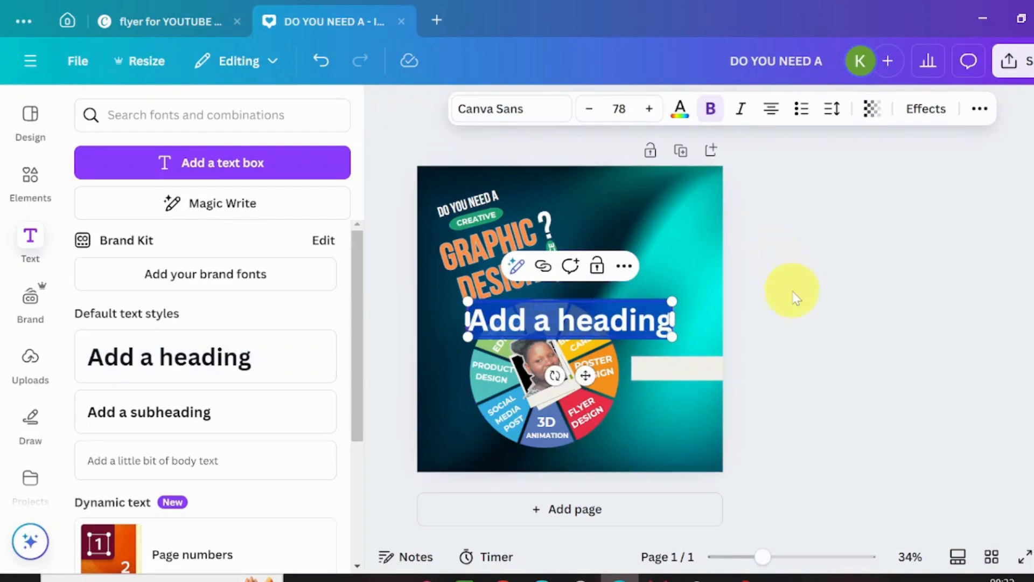
{"action": "type", "text": "CA"}
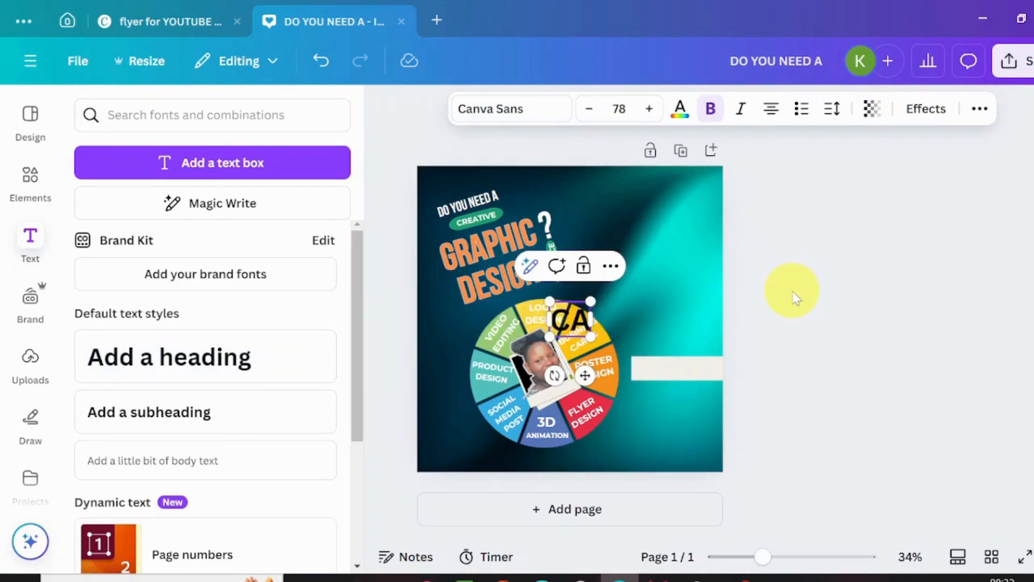
{"action": "type", "text": "LL OR M"}
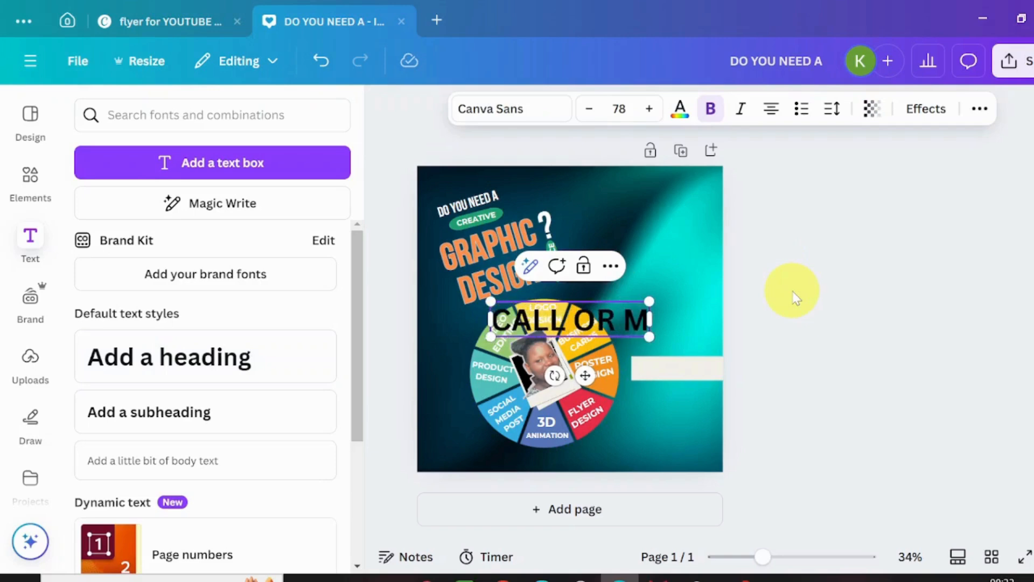
{"action": "type", "text": "ESSAGE"}
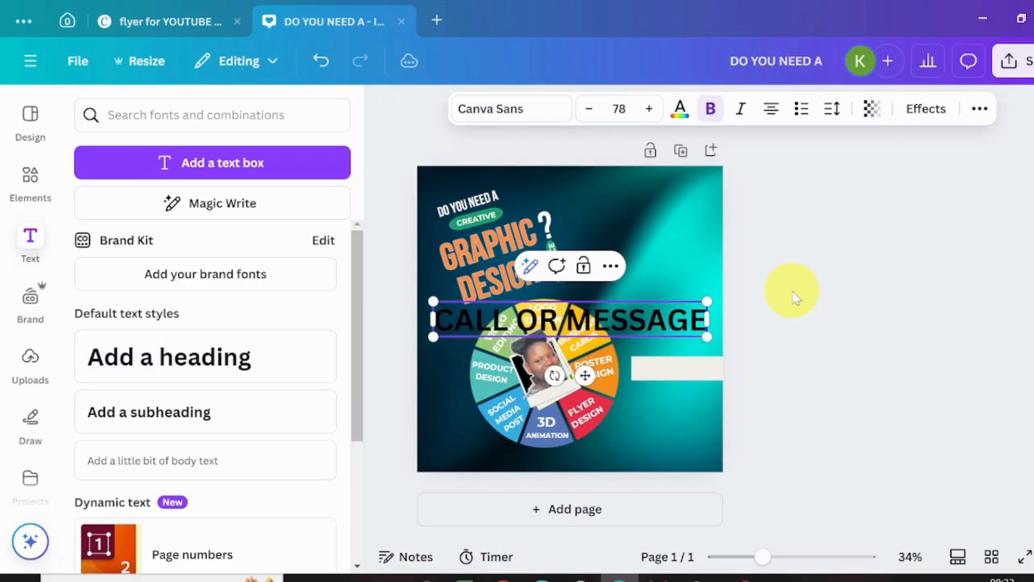
{"action": "left_click_drag", "start_coordinate": [591, 376], "coordinate": [776, 421]}
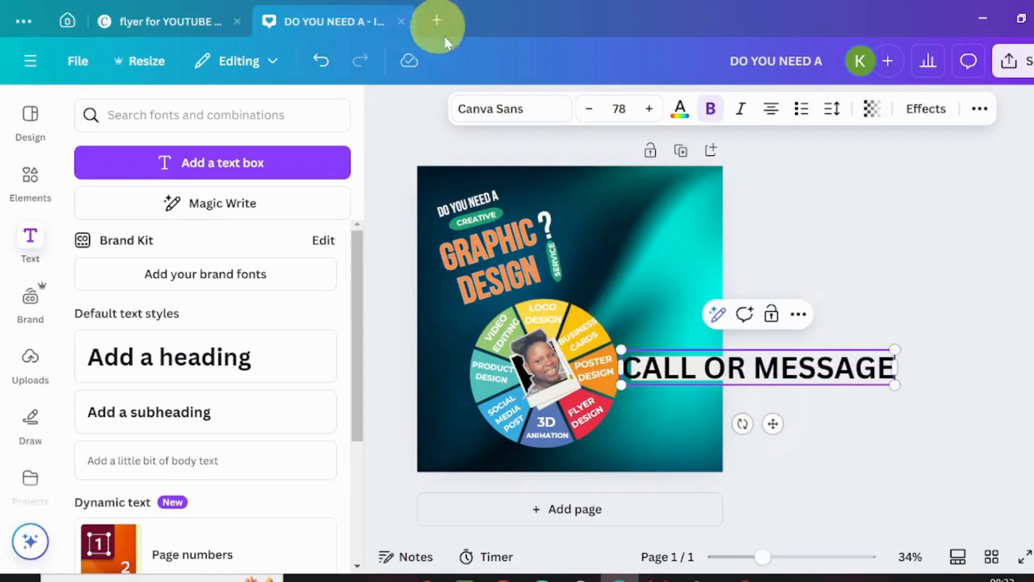
Set the CALL OR MESSAGE text to Montserrat at font size 24 and fit it within the width of the off-white bar.
{"action": "left_click", "coordinate": [482, 110]}
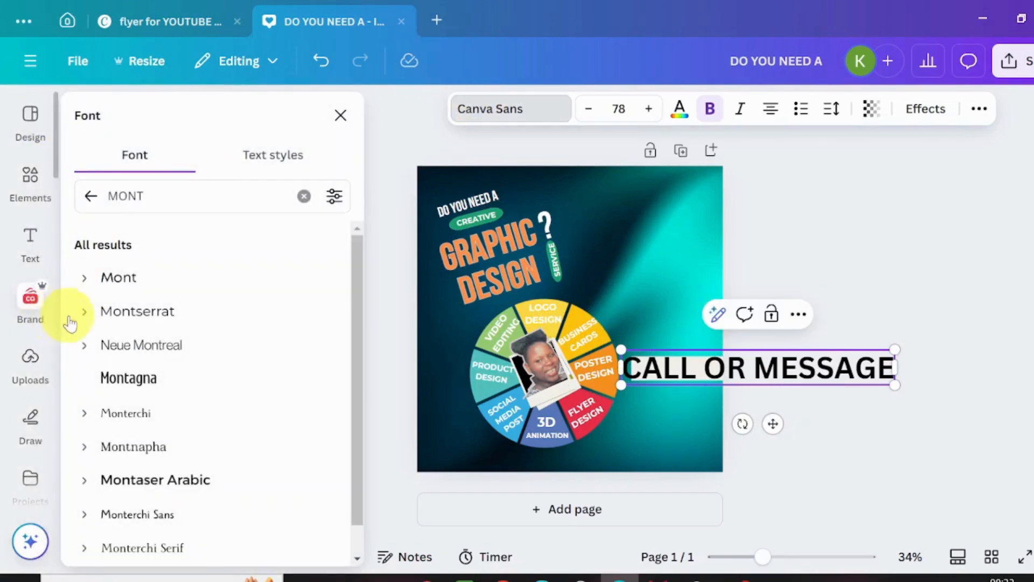
{"action": "left_click", "coordinate": [118, 314]}
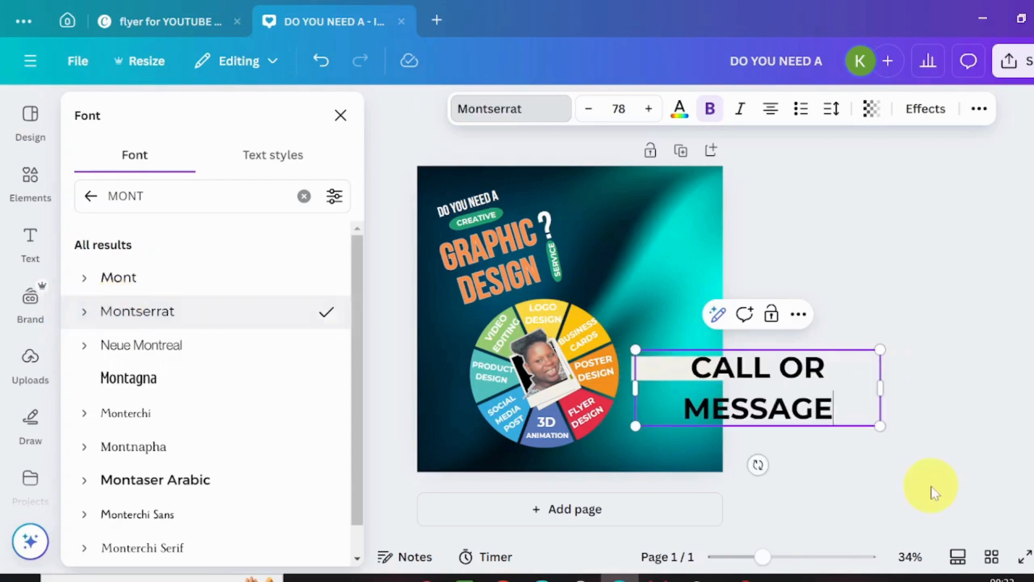
{"action": "left_click", "coordinate": [589, 109]}
{"action": "left_click", "coordinate": [589, 110]}
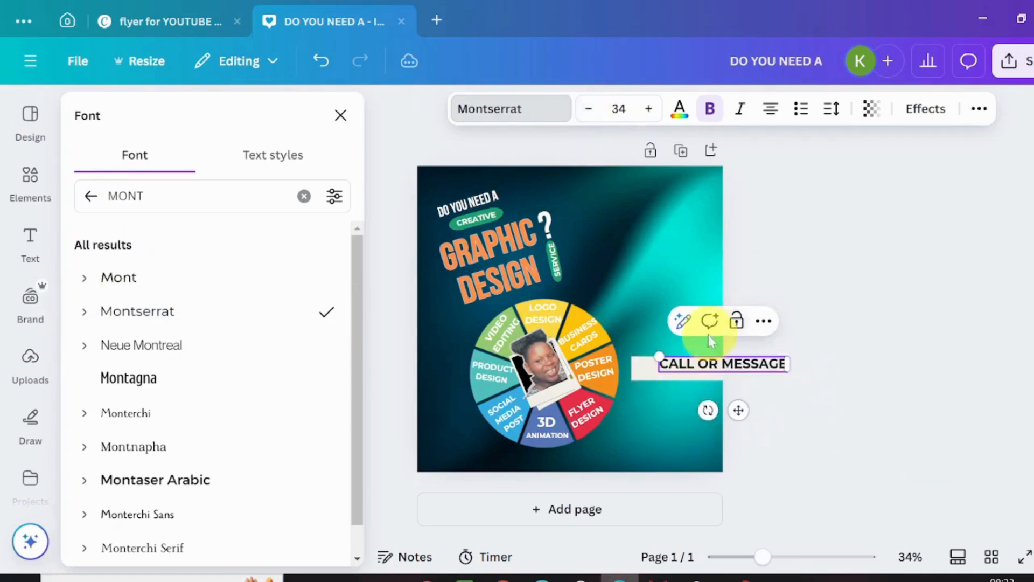
{"action": "left_click_drag", "start_coordinate": [739, 408], "coordinate": [711, 409]}
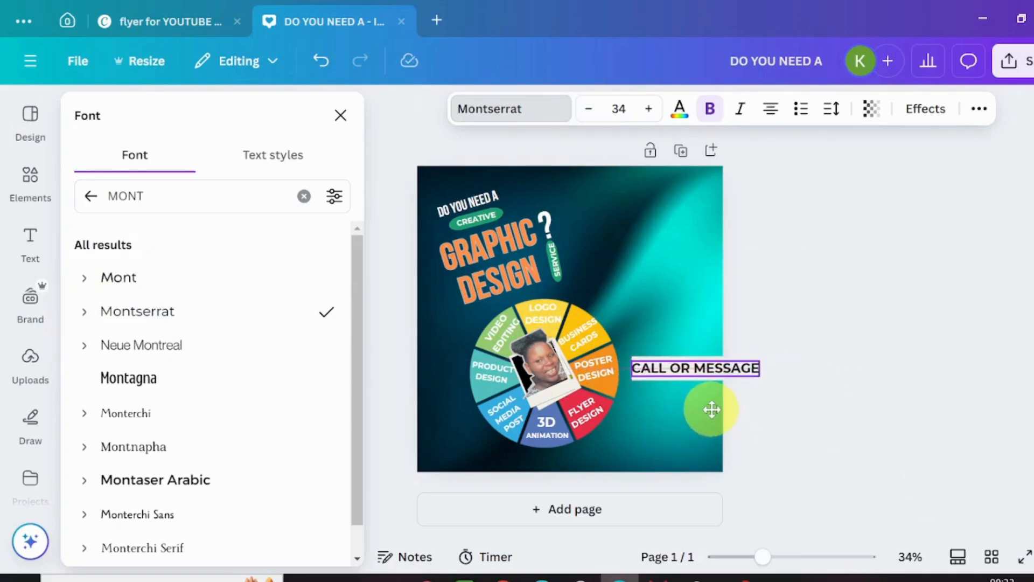
{"action": "left_click", "coordinate": [589, 109]}
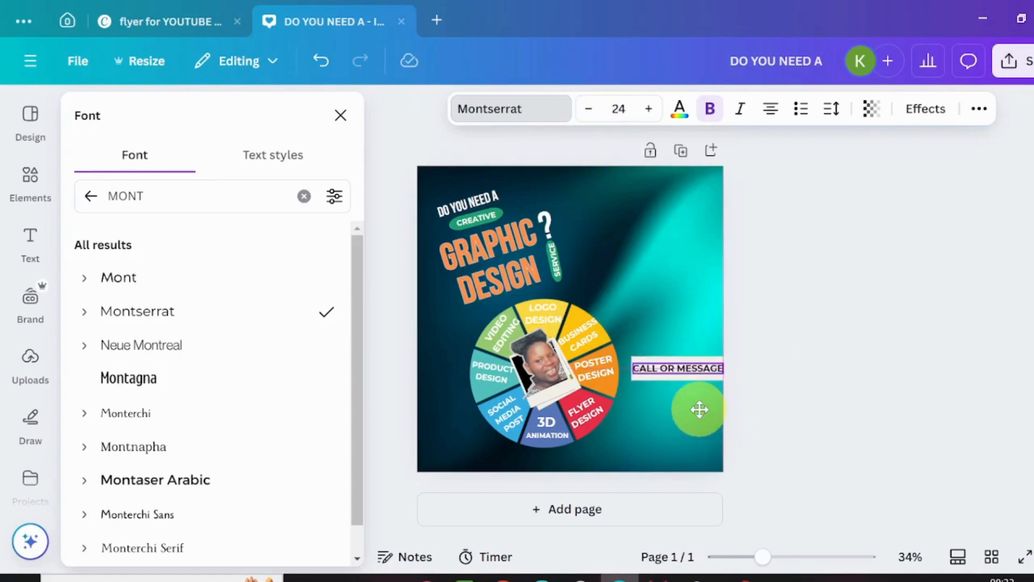
{"action": "left_click_drag", "start_coordinate": [700, 409], "coordinate": [694, 407]}
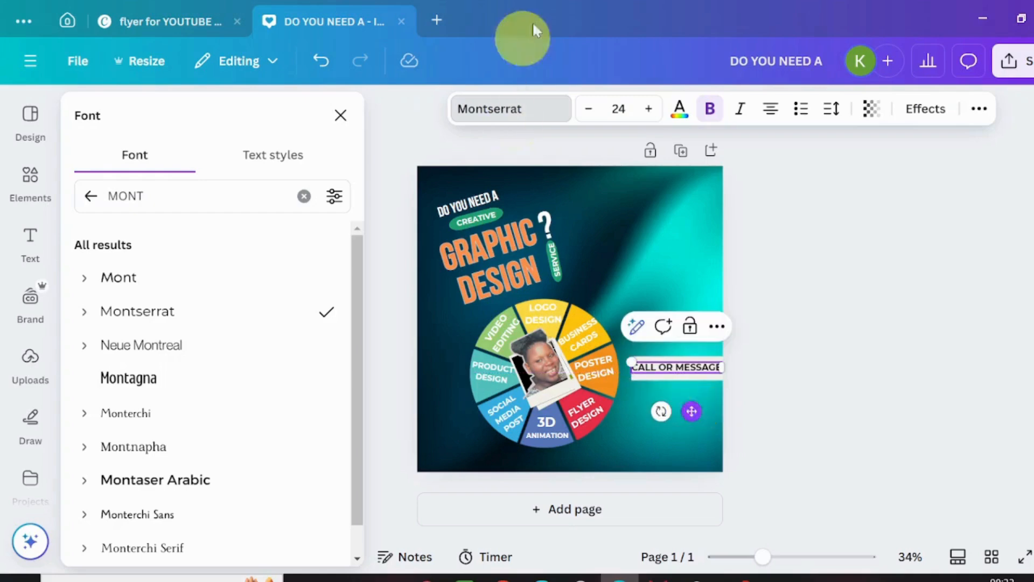
Recolour the CALL OR MESSAGE text orange and reduce the off-white bar behind it to about 60 high.
{"action": "left_click", "coordinate": [680, 111]}
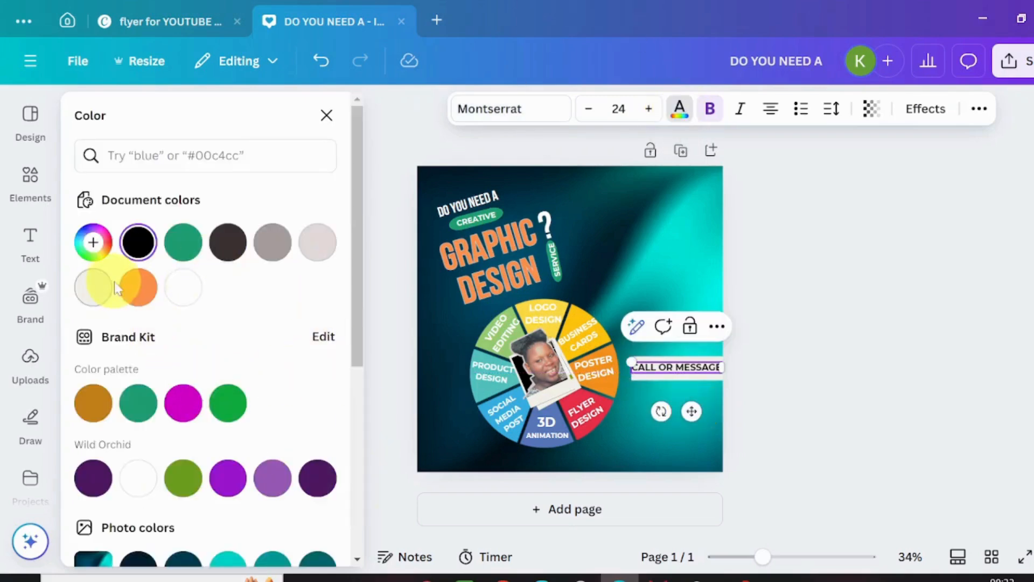
{"action": "left_click", "coordinate": [139, 290]}
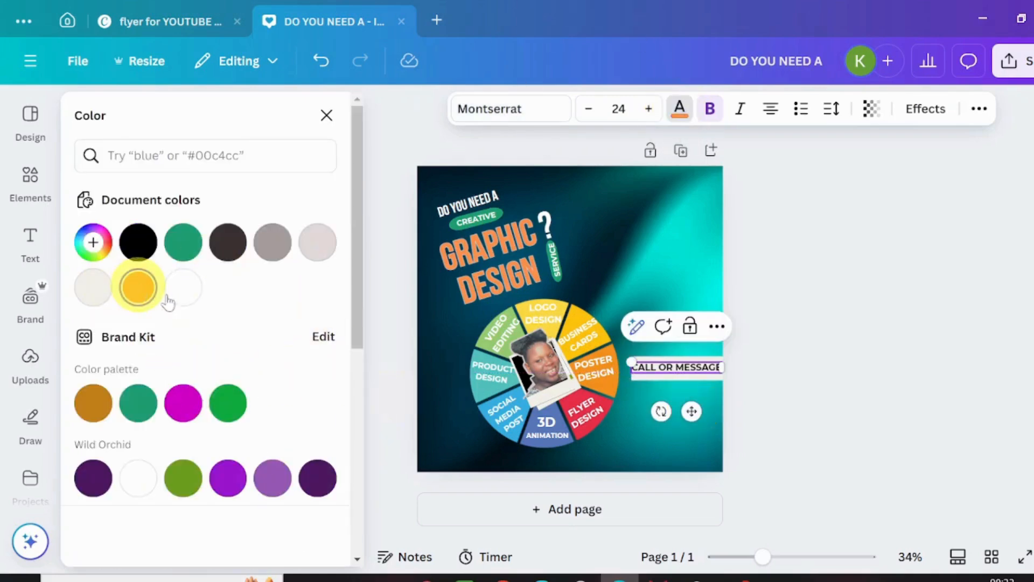
{"action": "left_click", "coordinate": [671, 444]}
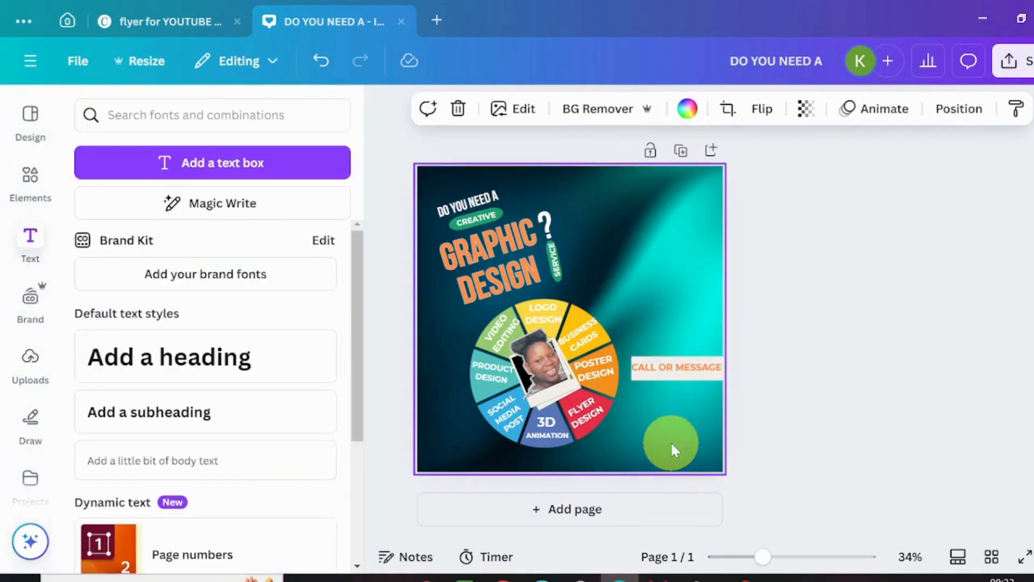
{"action": "left_click", "coordinate": [674, 379]}
{"action": "left_click_drag", "start_coordinate": [675, 379], "coordinate": [675, 372]}
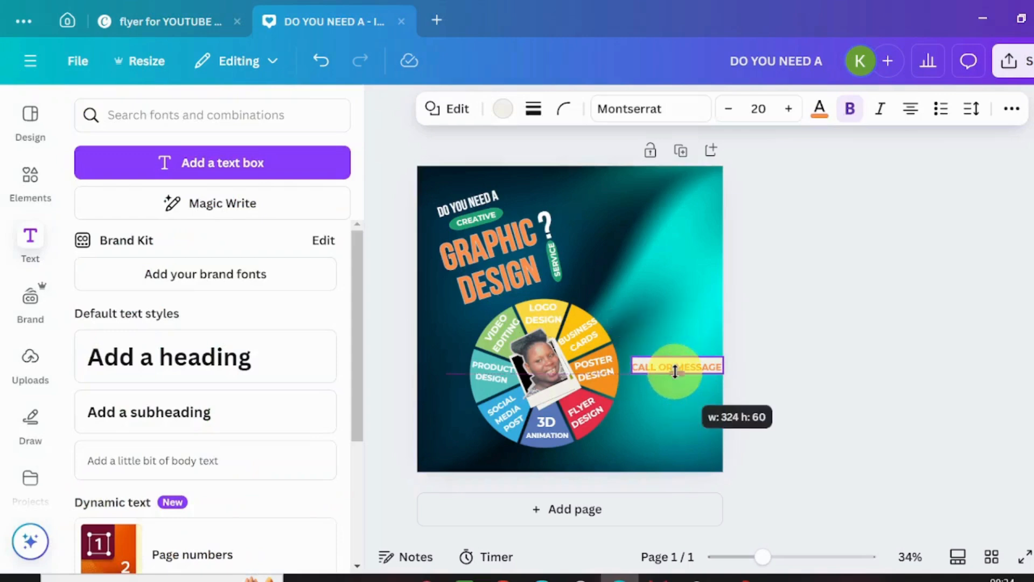
{"action": "left_click", "coordinate": [632, 440]}
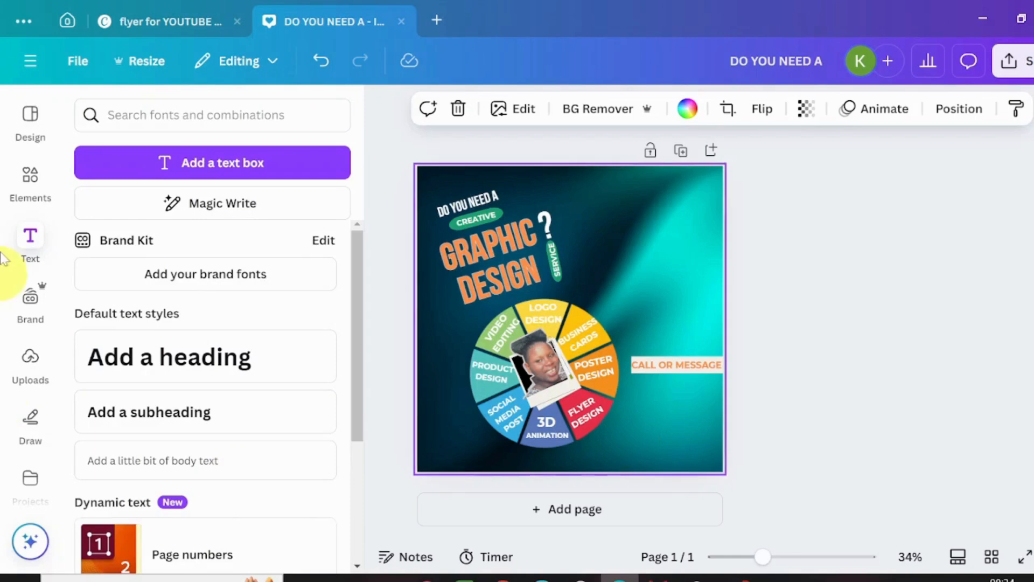
Add a heading, place it below the CALL OR MESSAGE bar and set its font to Montserrat.
{"action": "left_click", "coordinate": [239, 366]}
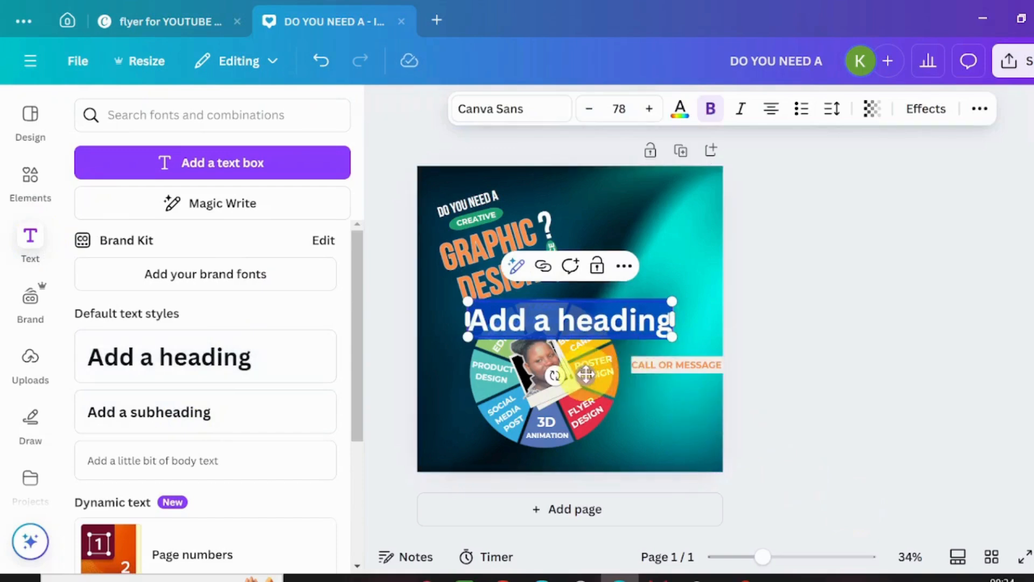
{"action": "left_click_drag", "start_coordinate": [585, 374], "coordinate": [720, 450]}
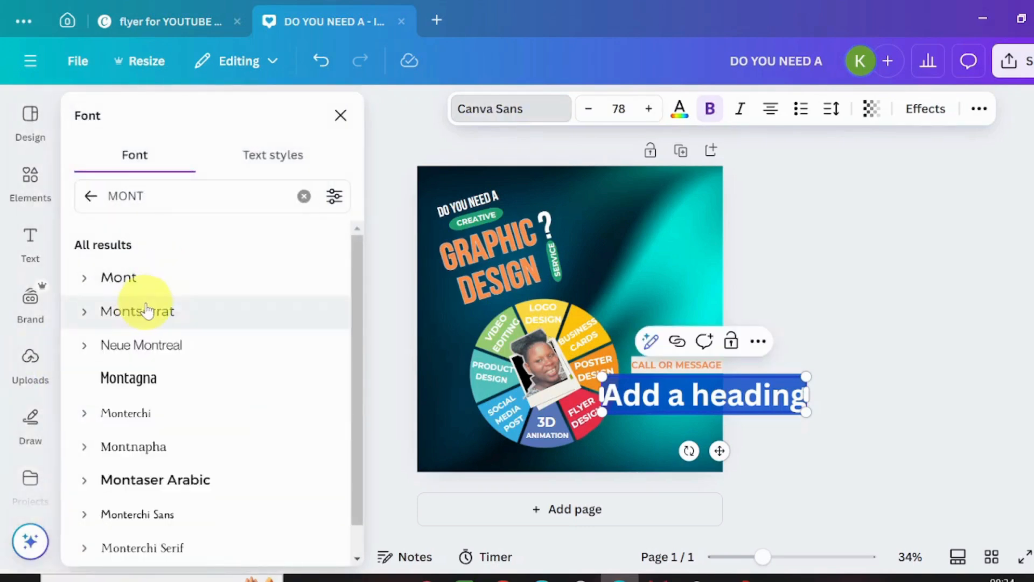
{"action": "left_click", "coordinate": [146, 311]}
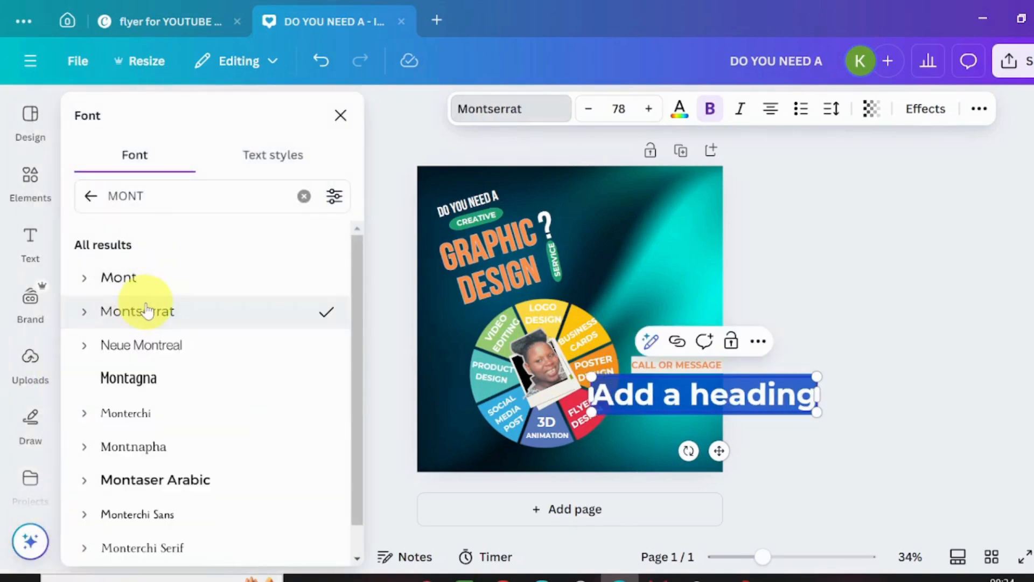
Reduce the new heading's font size to 50.
{"action": "left_click", "coordinate": [582, 113]}
{"action": "left_click", "coordinate": [585, 110]}
{"action": "left_click", "coordinate": [587, 107]}
{"action": "left_click", "coordinate": [586, 108]}
{"action": "left_click", "coordinate": [587, 110]}
{"action": "left_click", "coordinate": [587, 112]}
{"action": "left_click", "coordinate": [587, 114]}
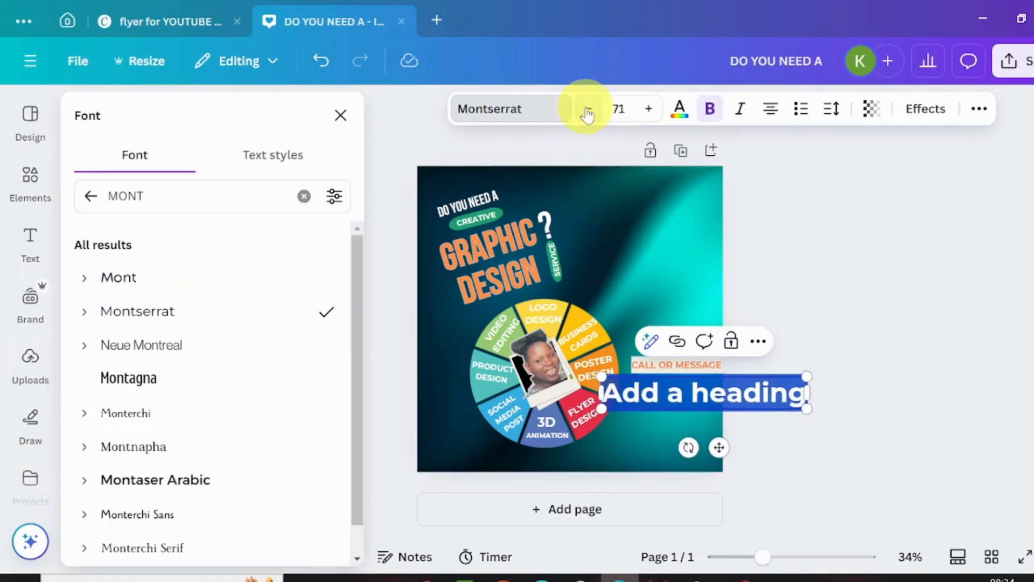
{"action": "left_click", "coordinate": [587, 113]}
{"action": "left_click", "coordinate": [587, 113]}
{"action": "left_click", "coordinate": [587, 113]}
{"action": "left_click", "coordinate": [588, 113]}
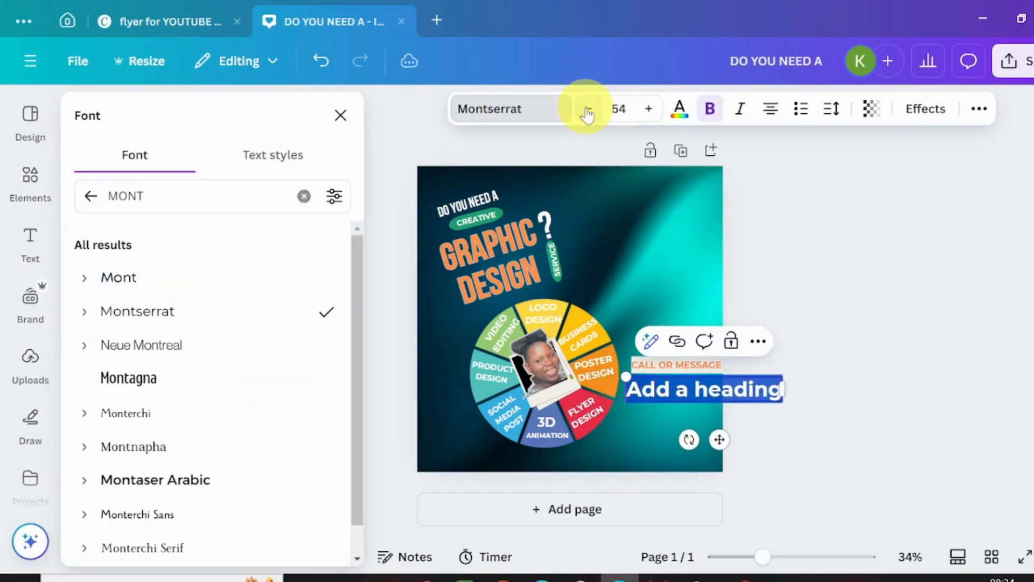
{"action": "left_click", "coordinate": [587, 113]}
{"action": "left_click", "coordinate": [587, 113]}
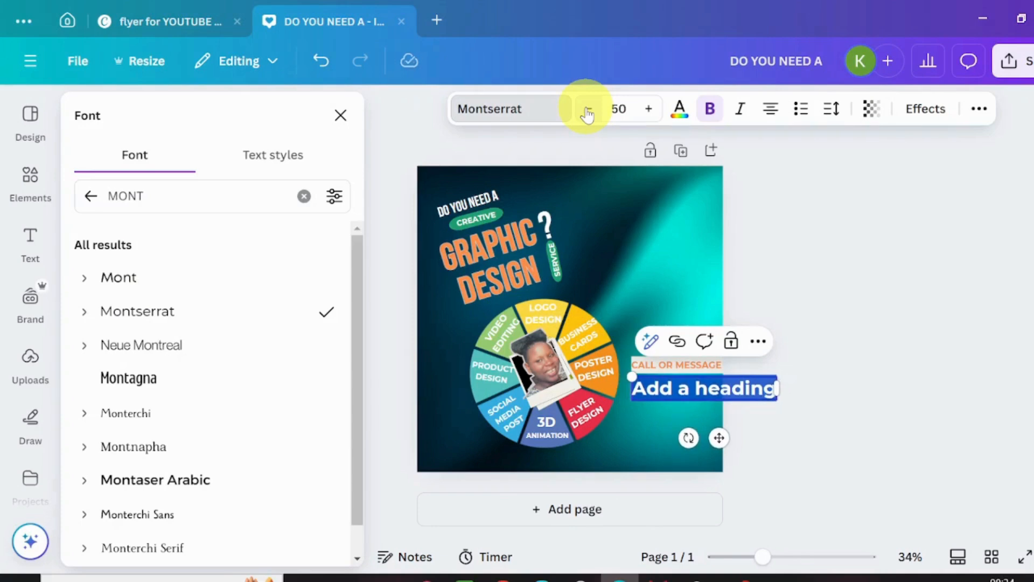
Replace the heading text with the contact phone number, widen it to one line and move it under the CALL OR MESSAGE bar.
{"action": "key", "text": "ctrl+v"}
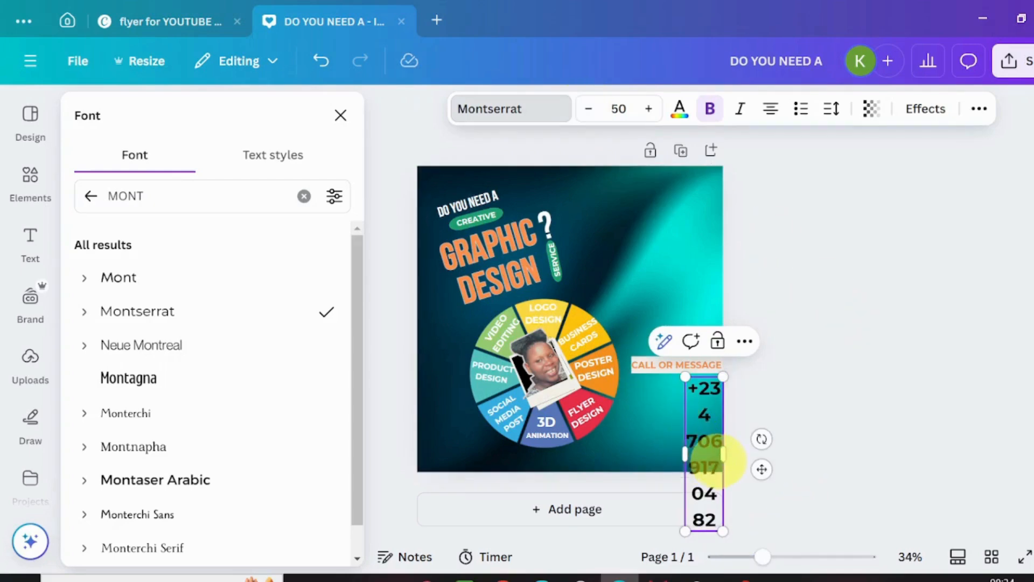
{"action": "left_click_drag", "start_coordinate": [730, 456], "coordinate": [868, 419]}
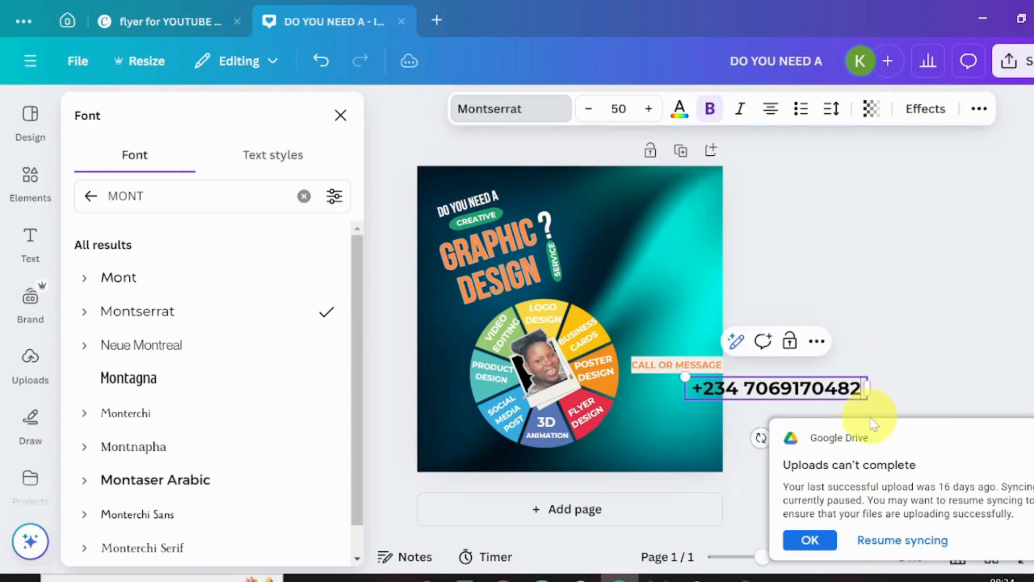
{"action": "left_click", "coordinate": [819, 541]}
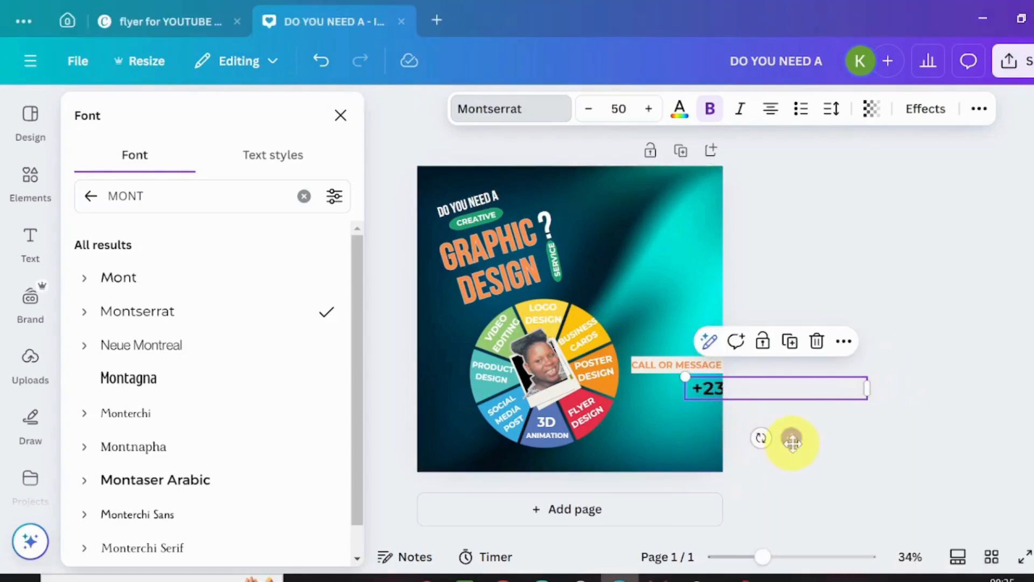
{"action": "left_click_drag", "start_coordinate": [795, 437], "coordinate": [729, 437]}
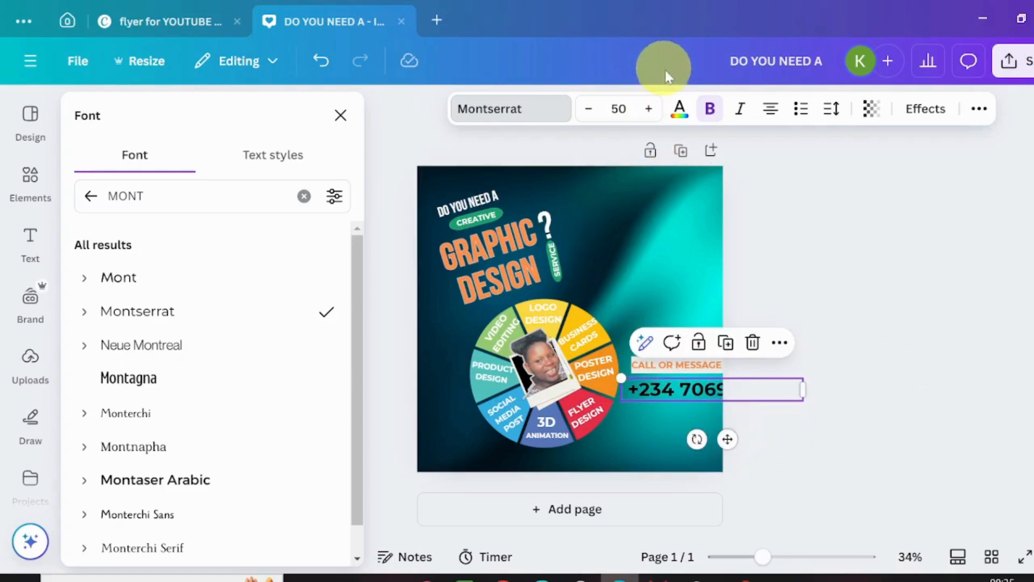
Reduce the phone number's font size to 33.
{"action": "left_click", "coordinate": [590, 113]}
{"action": "left_click", "coordinate": [590, 113]}
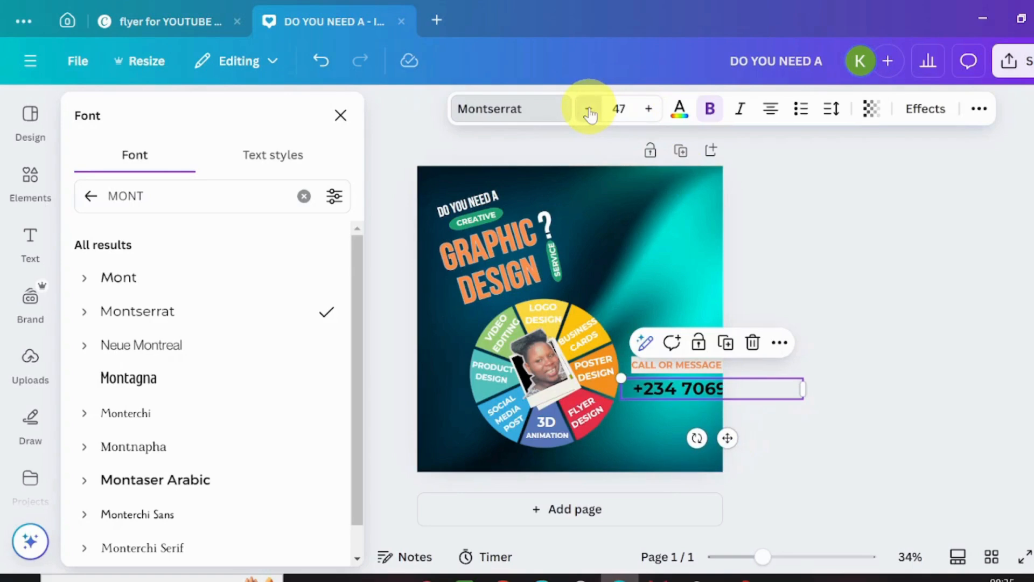
{"action": "left_click", "coordinate": [590, 113]}
{"action": "left_click", "coordinate": [590, 113]}
{"action": "left_click", "coordinate": [590, 113]}
{"action": "left_click", "coordinate": [590, 113]}
{"action": "left_click", "coordinate": [590, 114]}
{"action": "left_click", "coordinate": [590, 113]}
{"action": "left_click", "coordinate": [590, 113]}
{"action": "left_click", "coordinate": [590, 113]}
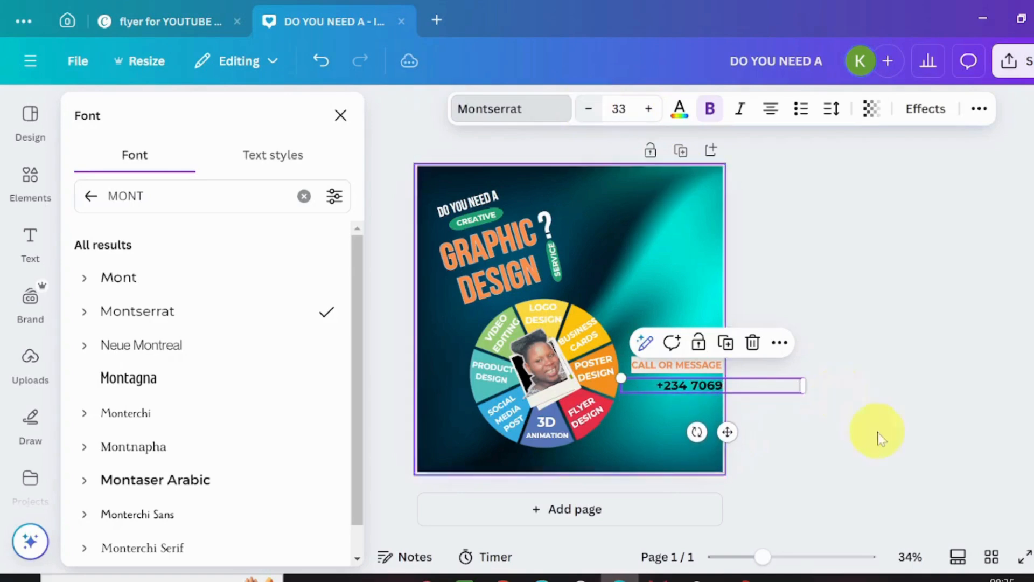
Narrow the phone number's text box to the page edge and set its text to size 26 in white.
{"action": "left_click_drag", "start_coordinate": [786, 390], "coordinate": [720, 388]}
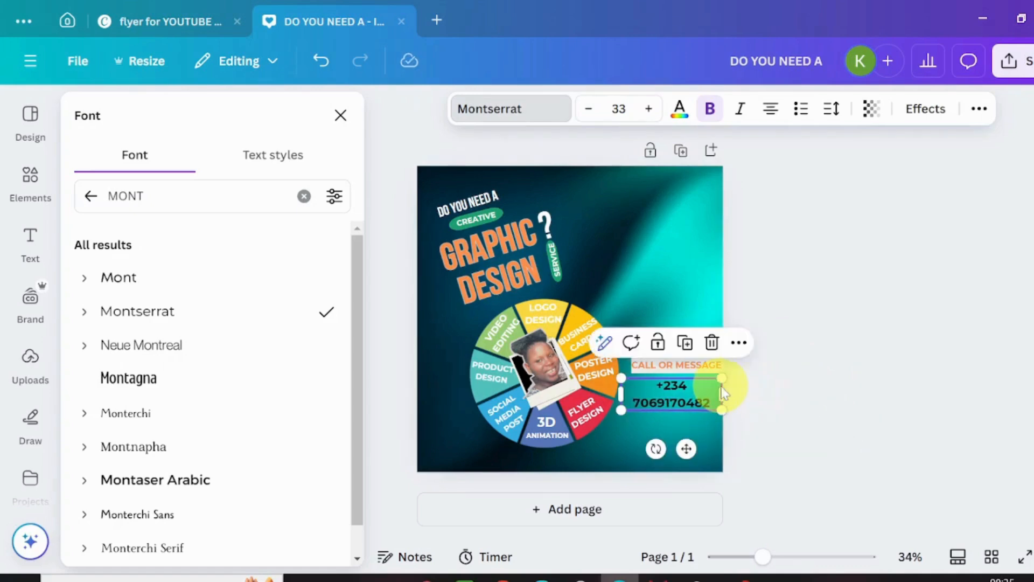
{"action": "left_click", "coordinate": [585, 115]}
{"action": "left_click", "coordinate": [584, 115]}
{"action": "left_click", "coordinate": [585, 115]}
{"action": "left_click", "coordinate": [584, 116]}
{"action": "left_click", "coordinate": [584, 116]}
{"action": "left_click", "coordinate": [584, 116]}
{"action": "left_click", "coordinate": [584, 115]}
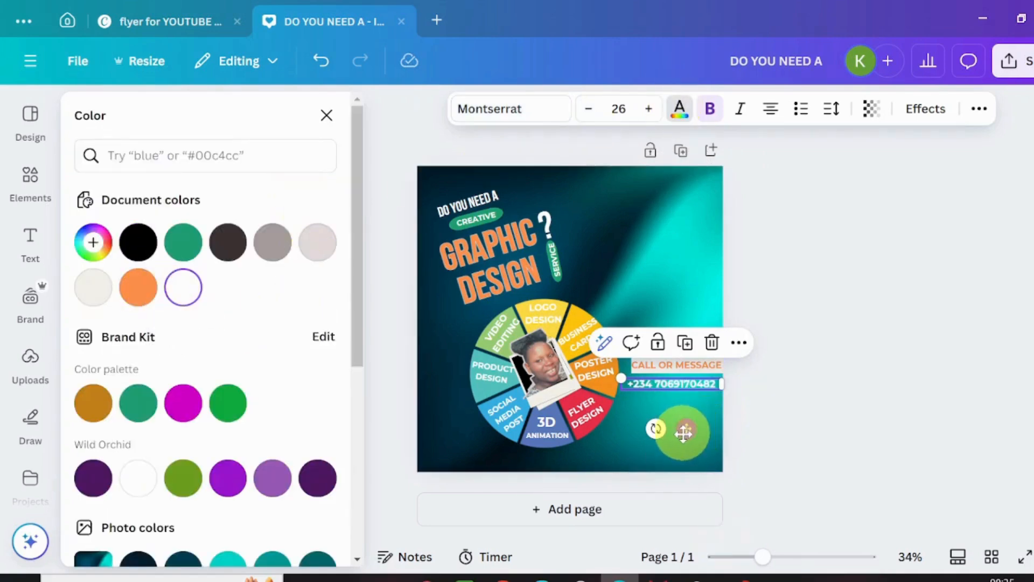
{"action": "left_click_drag", "start_coordinate": [683, 432], "coordinate": [686, 434]}
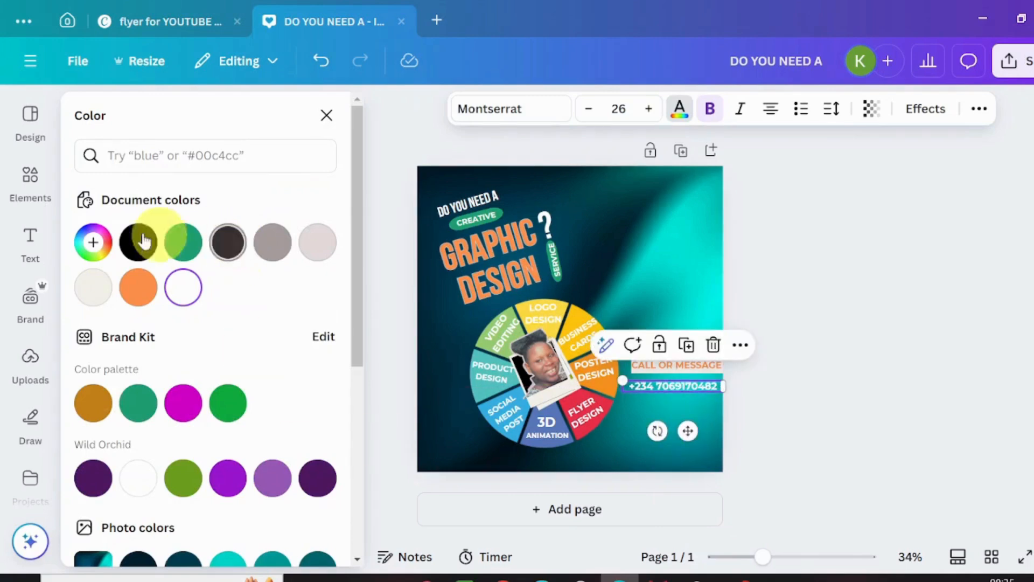
Add the outlined location pin graphic, shrink it to icon size and place it below the phone number.
{"action": "left_click", "coordinate": [29, 199]}
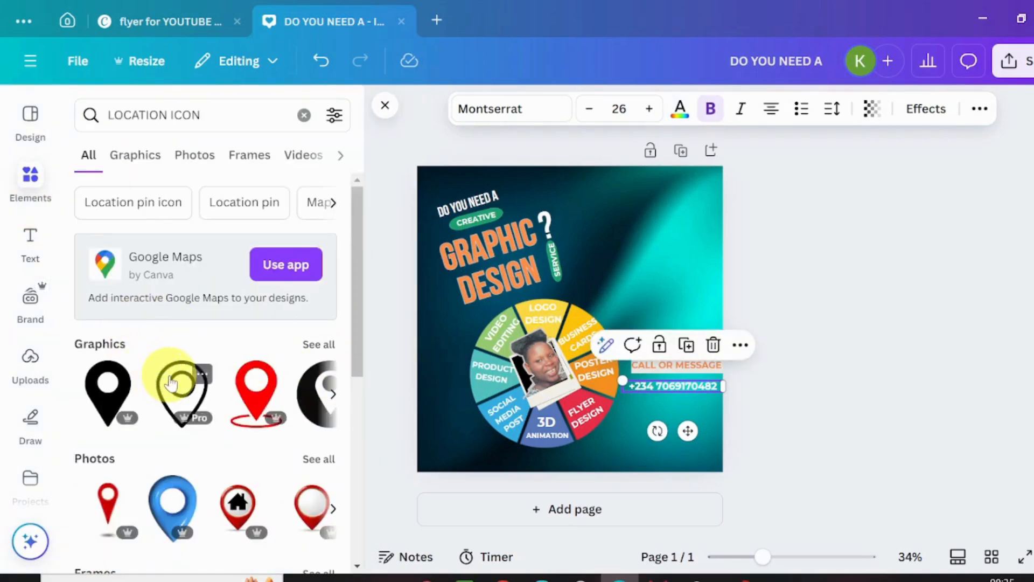
{"action": "left_click", "coordinate": [170, 383]}
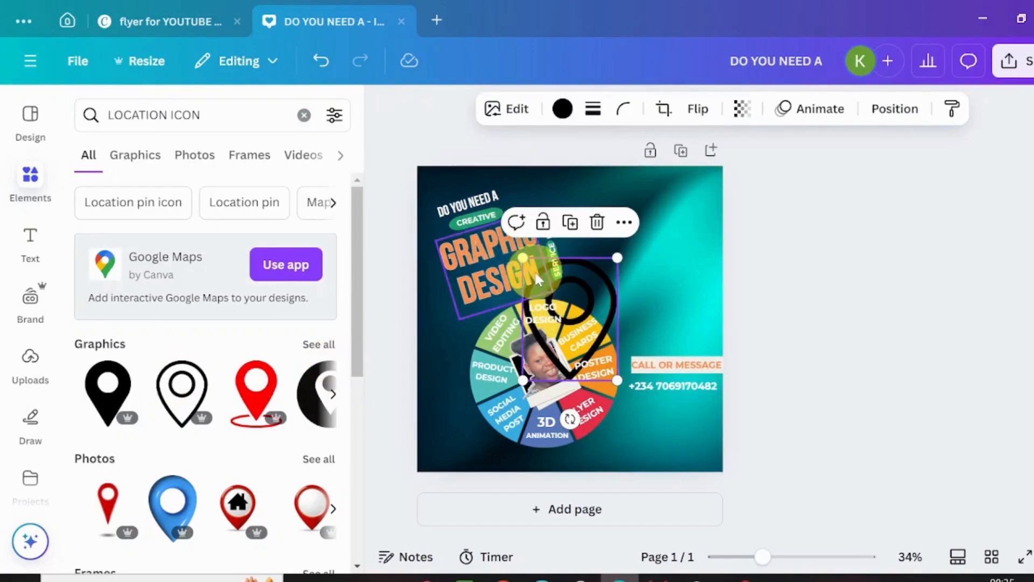
{"action": "left_click_drag", "start_coordinate": [524, 257], "coordinate": [597, 352]}
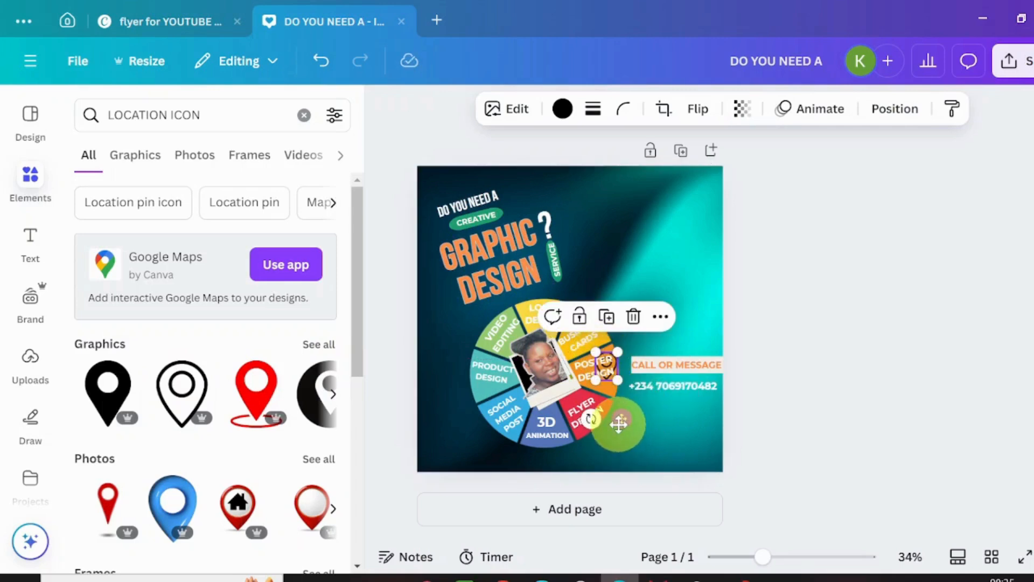
{"action": "left_click_drag", "start_coordinate": [636, 443], "coordinate": [641, 467]}
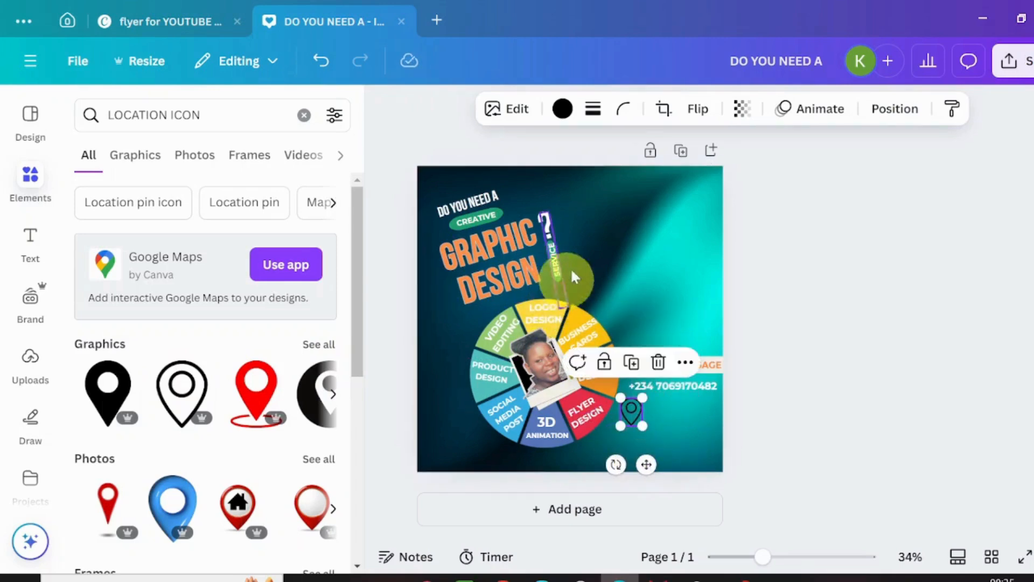
Recolour the location pin white #ffffff and make it slightly smaller.
{"action": "left_click", "coordinate": [558, 119]}
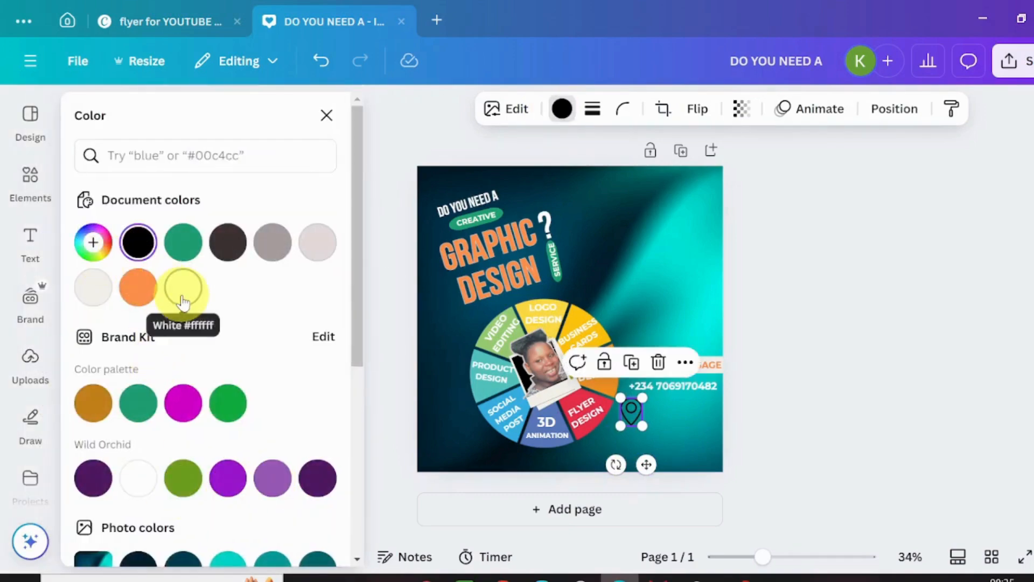
{"action": "left_click", "coordinate": [183, 291]}
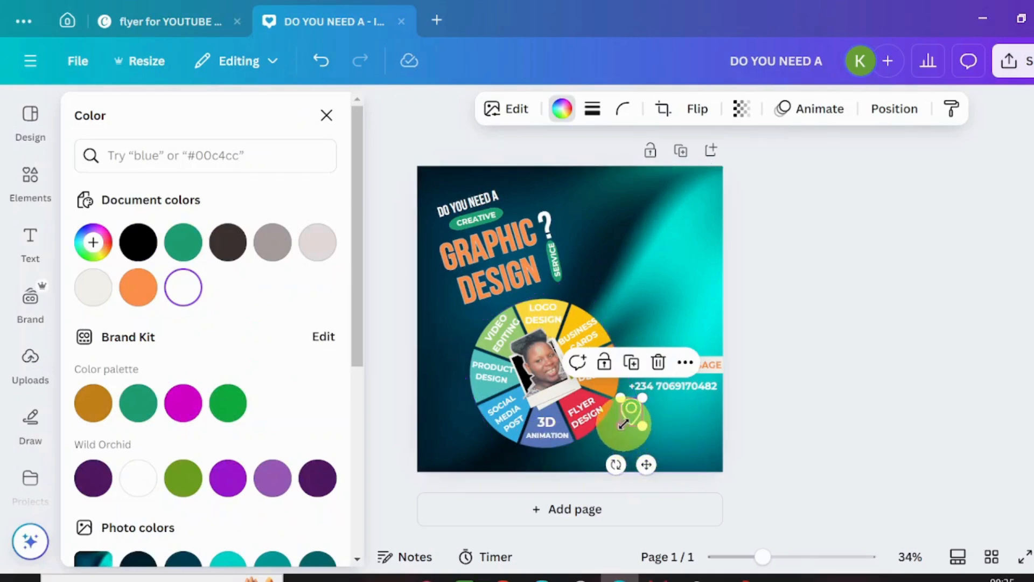
{"action": "left_click_drag", "start_coordinate": [625, 419], "coordinate": [626, 416]}
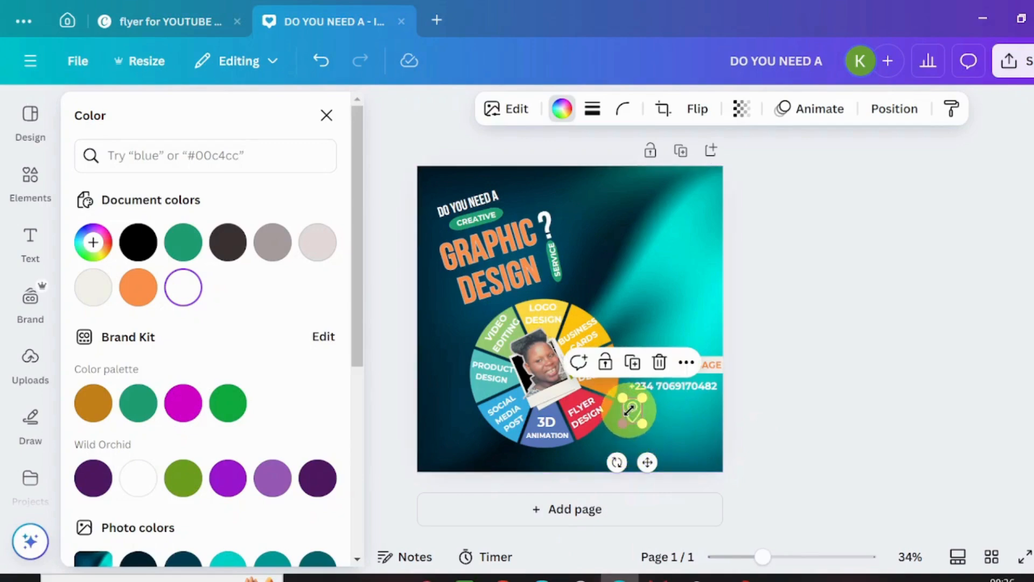
{"action": "left_click_drag", "start_coordinate": [628, 411], "coordinate": [629, 411]}
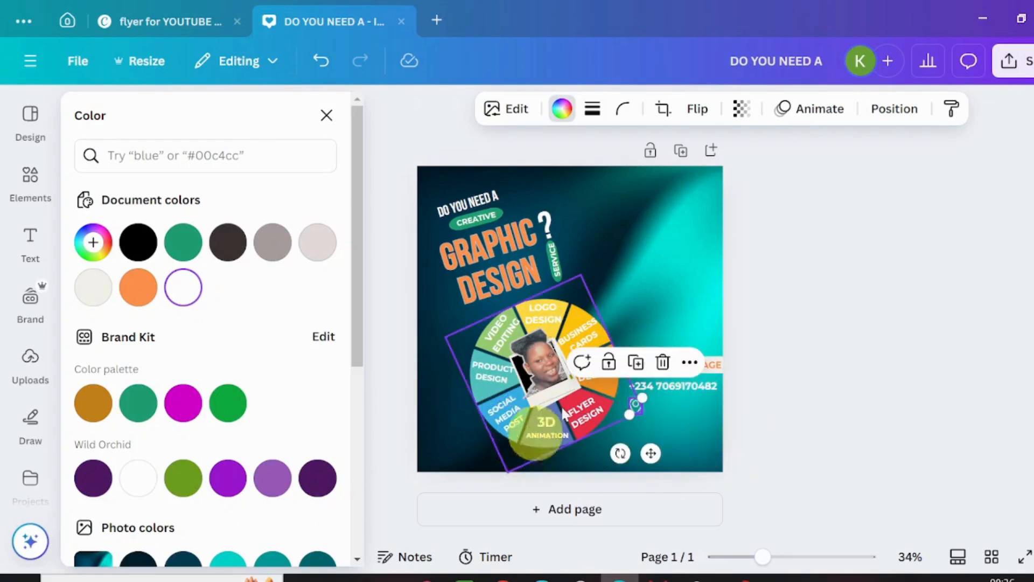
Duplicate the phone number text, replace the copy with the street address and fit it on two lines beside the location pin.
{"action": "left_click", "coordinate": [696, 392]}
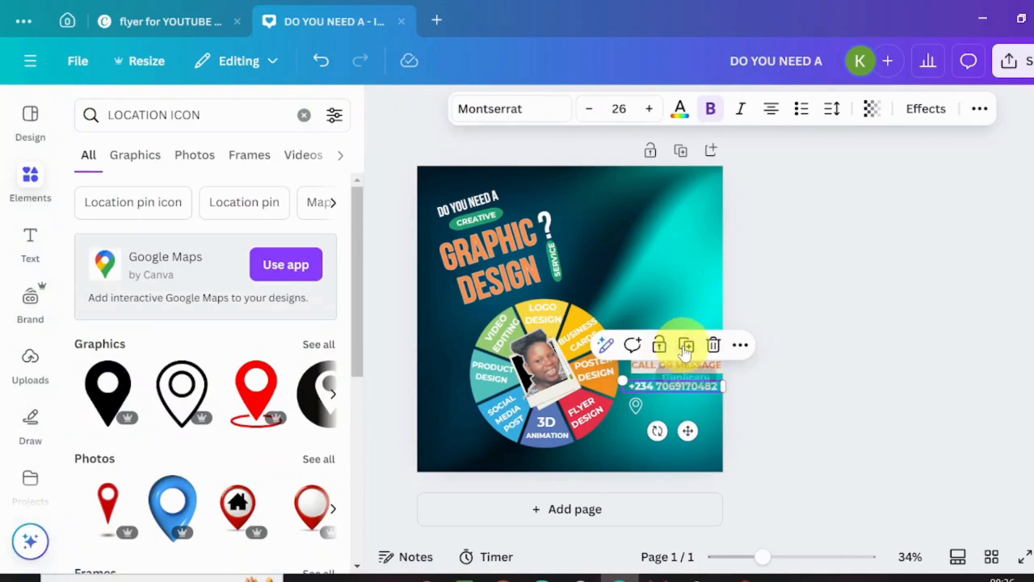
{"action": "left_click", "coordinate": [687, 345]}
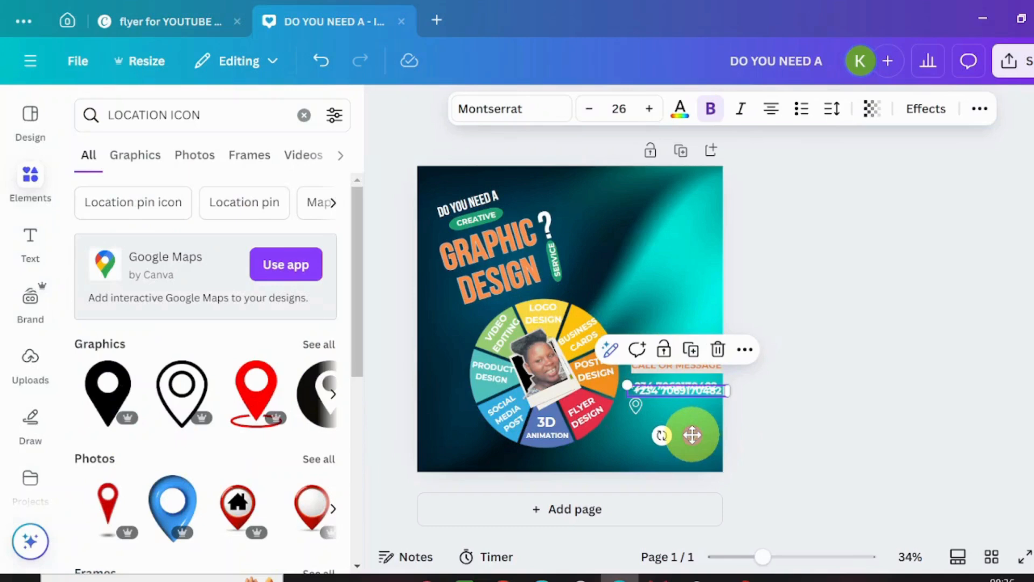
{"action": "left_click_drag", "start_coordinate": [699, 437], "coordinate": [701, 453]}
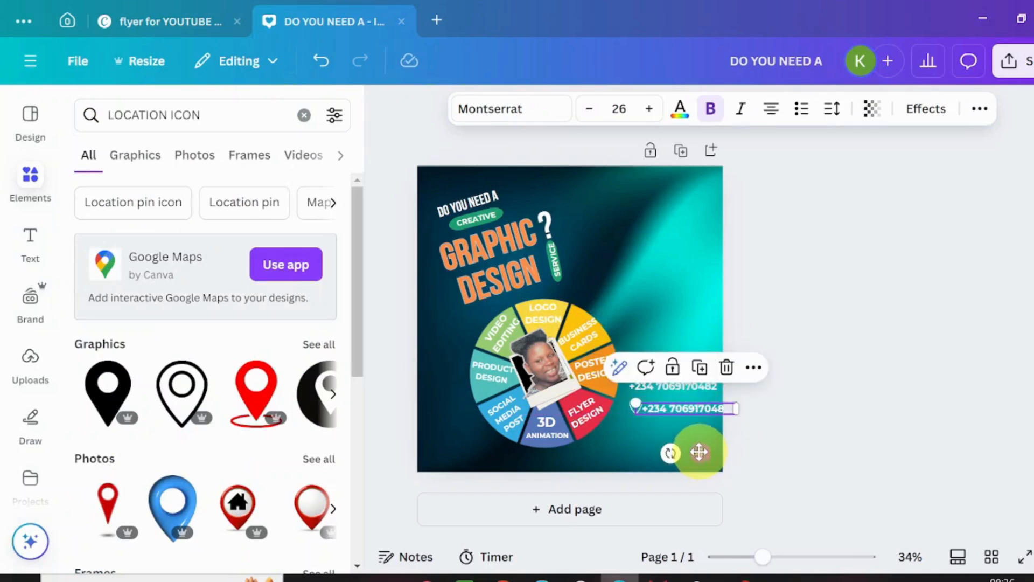
{"action": "double_click", "coordinate": [691, 410]}
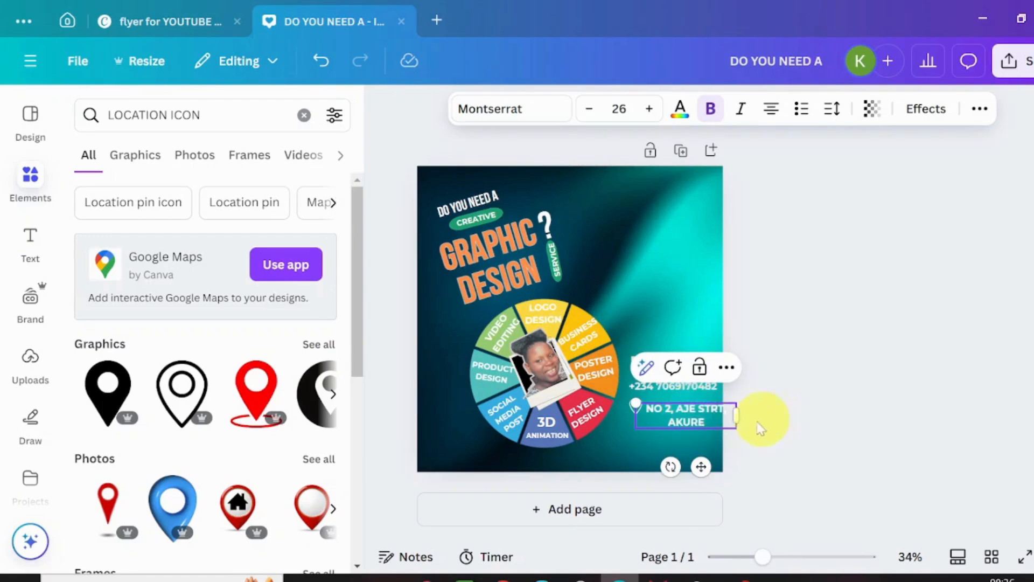
{"action": "left_click_drag", "start_coordinate": [738, 417], "coordinate": [722, 418]}
{"action": "left_click_drag", "start_coordinate": [694, 463], "coordinate": [693, 461]}
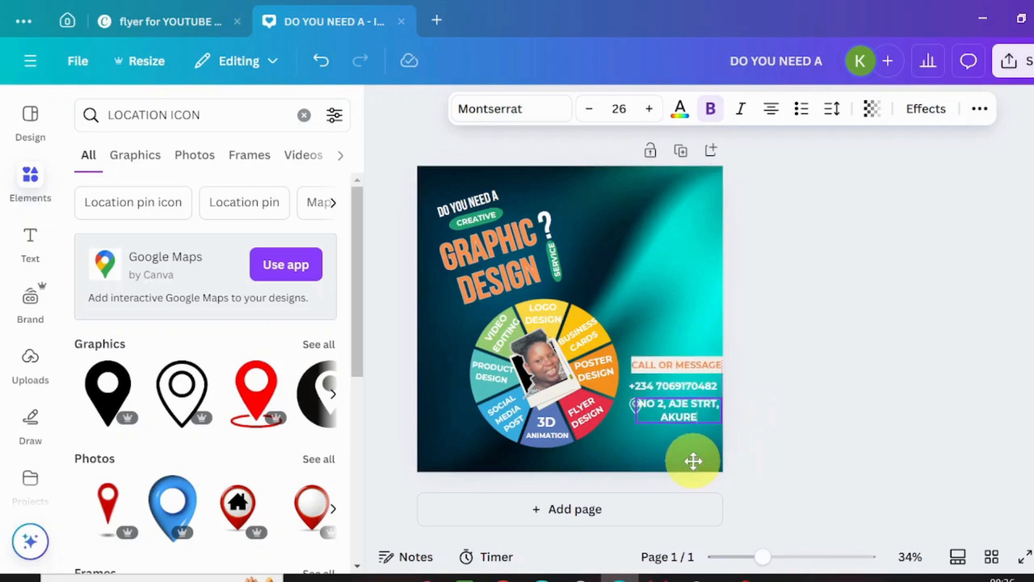
Shift the location pin clear of the address text so it sits just before its first line.
{"action": "left_click", "coordinate": [636, 405]}
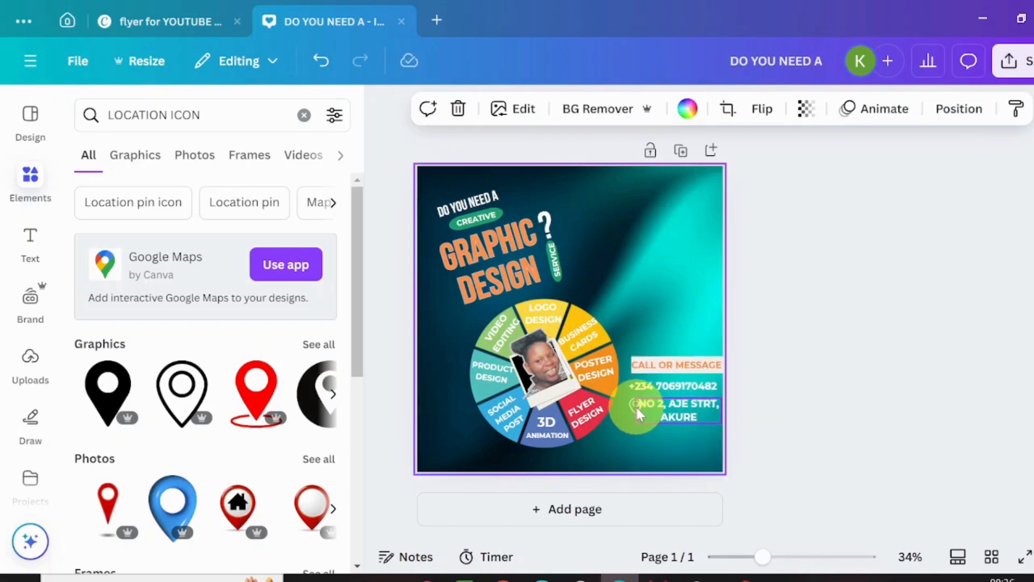
{"action": "left_click", "coordinate": [628, 405]}
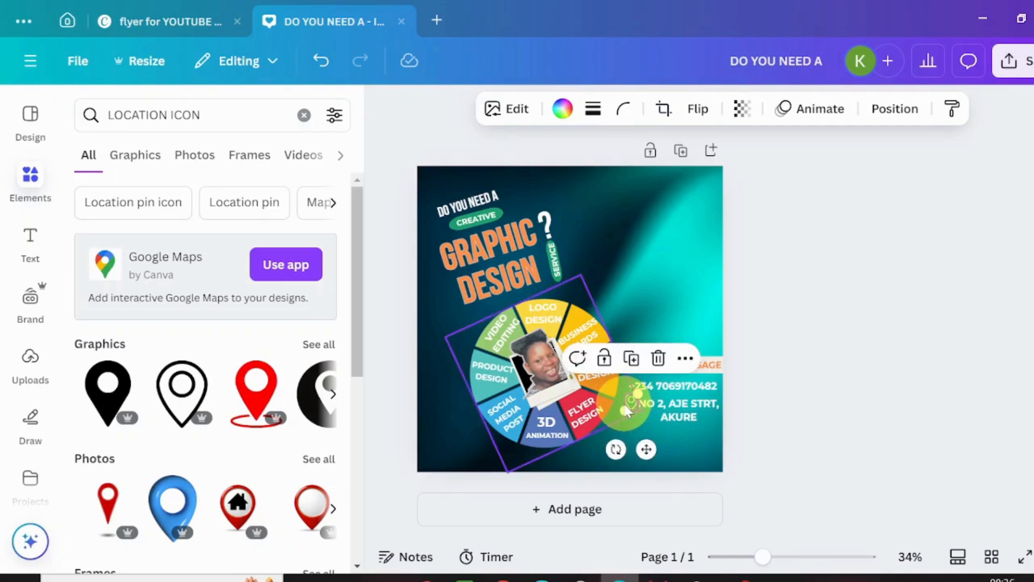
{"action": "left_click", "coordinate": [949, 298]}
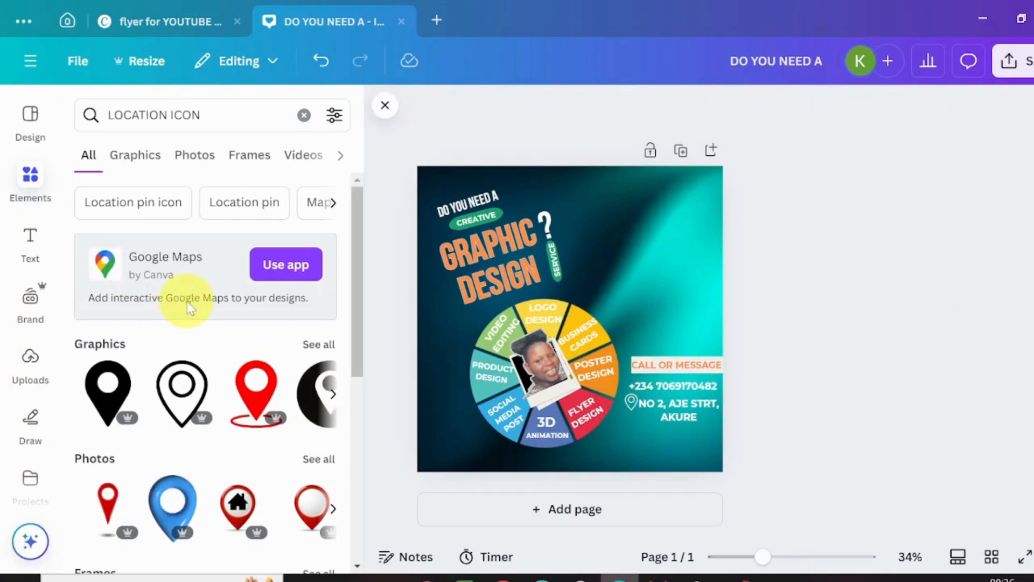
Clear the LOCATION ICON search from the element library.
{"action": "left_click", "coordinate": [304, 115]}
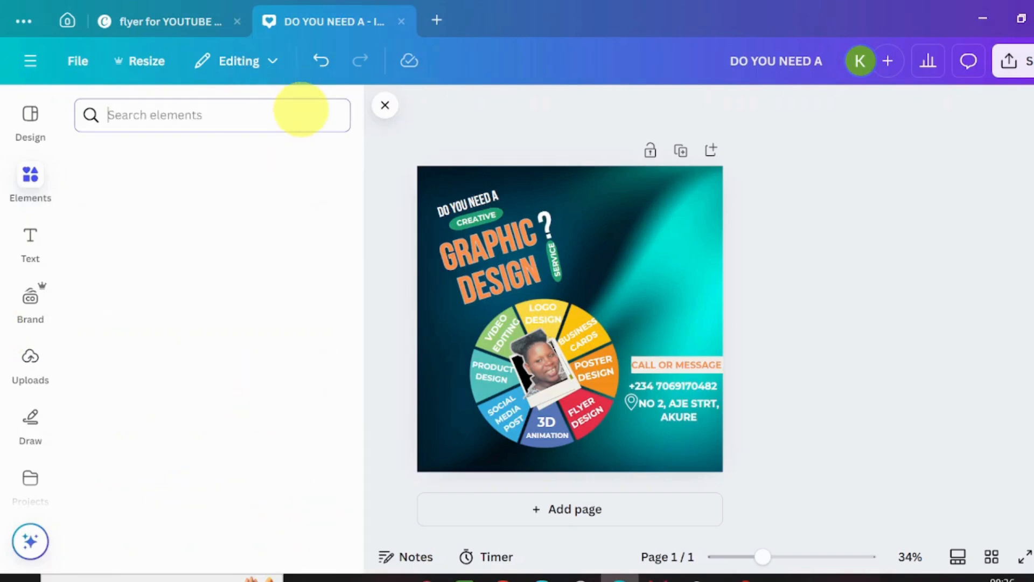